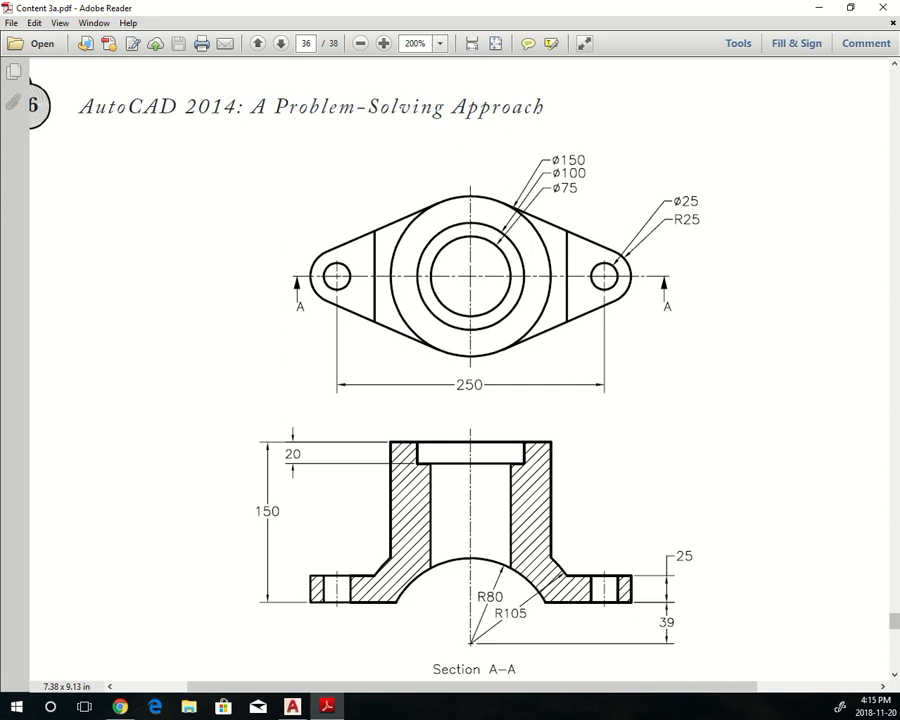
- Switch from the PDF reference drawing to AutoCAD and start a new drawing
{"action": "left_click_drag", "start_coordinate": [700, 7], "coordinate": [0, 44]}
{"action": "left_click", "coordinate": [113, 113]}
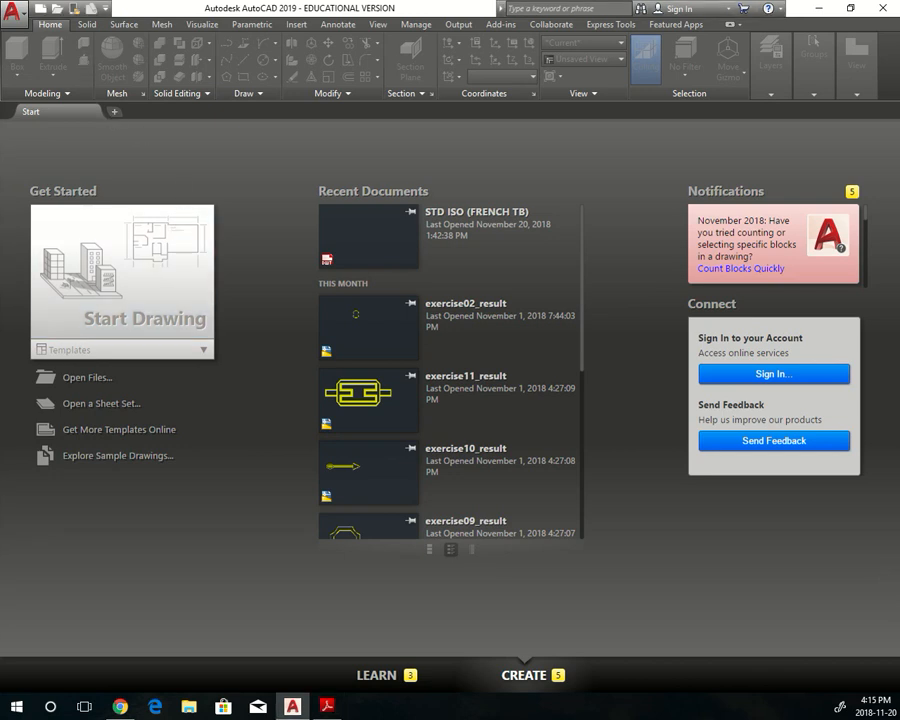
{"action": "left_click", "coordinate": [155, 277]}
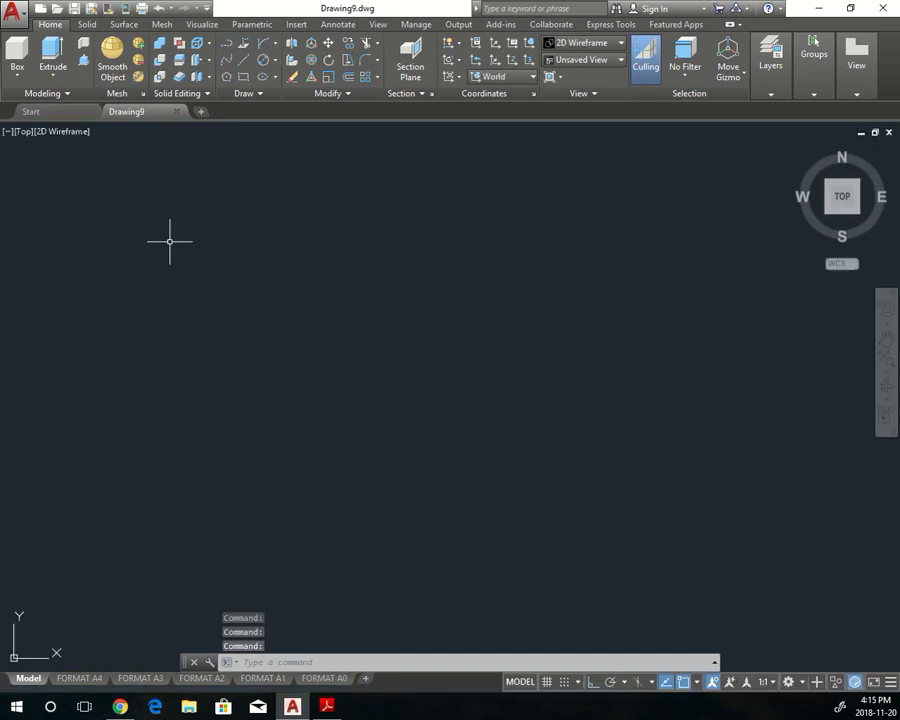
- Set the viewport of the new drawing to the Front view
{"action": "left_click", "coordinate": [21, 133]}
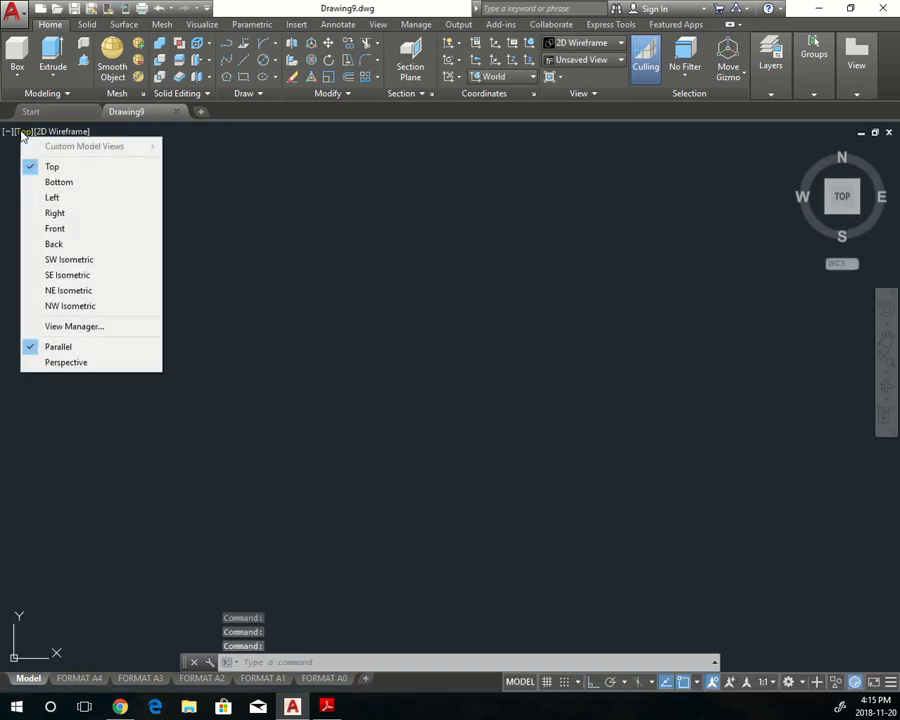
{"action": "left_click", "coordinate": [80, 231]}
{"action": "key", "text": "Escape"}
{"action": "key", "text": "Escape"}
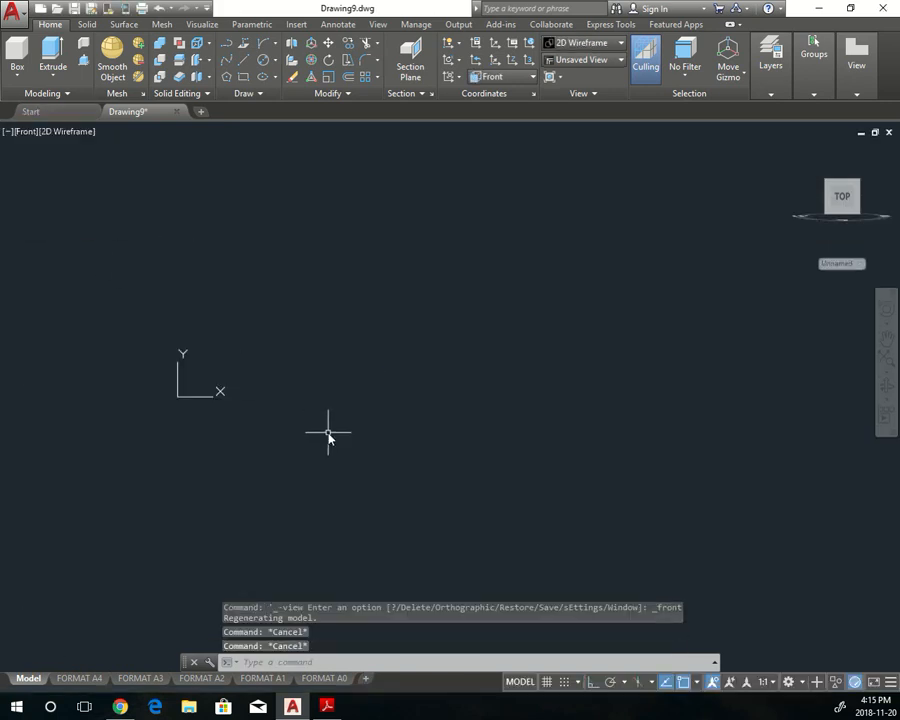
- Draw a circle of radius 105 centred at 0,0
{"action": "type", "text": "CIRCLE"}
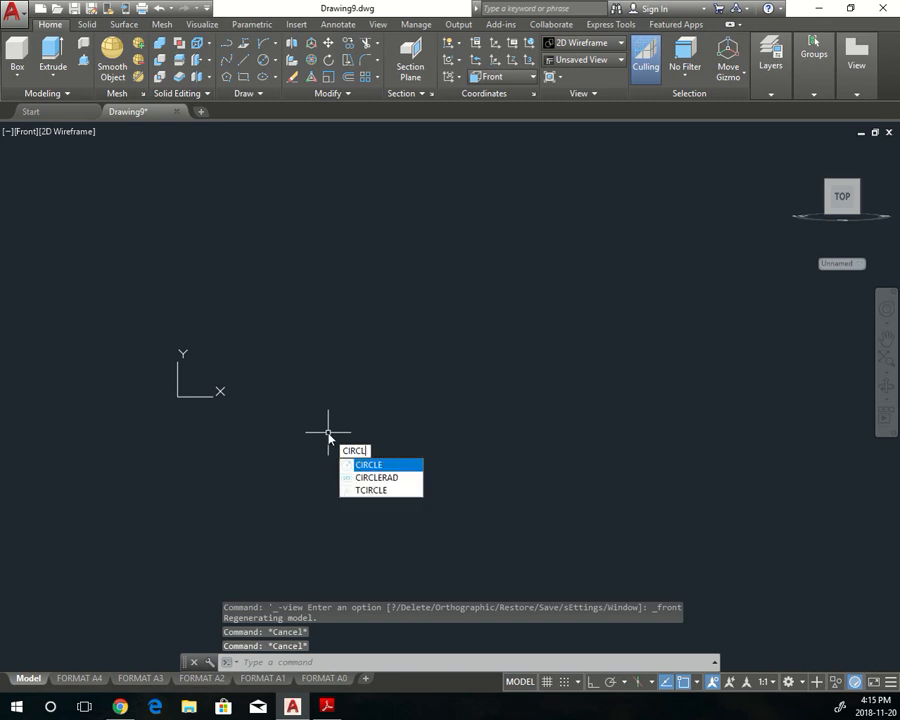
{"action": "key", "text": "Return"}
{"action": "type", "text": "0,0"}
{"action": "key", "text": "Return"}
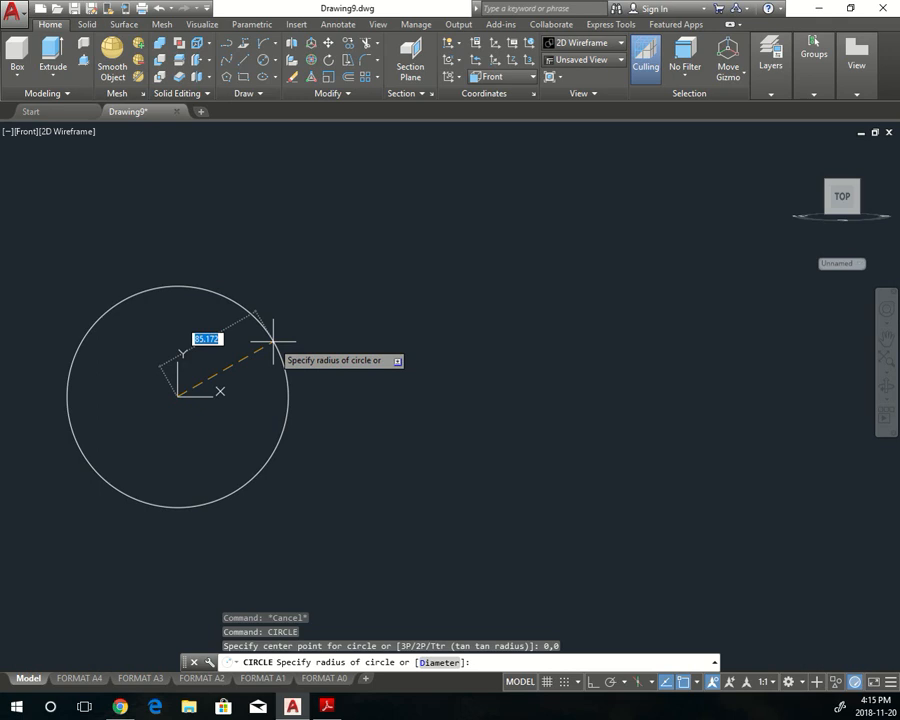
{"action": "type", "text": "D"}
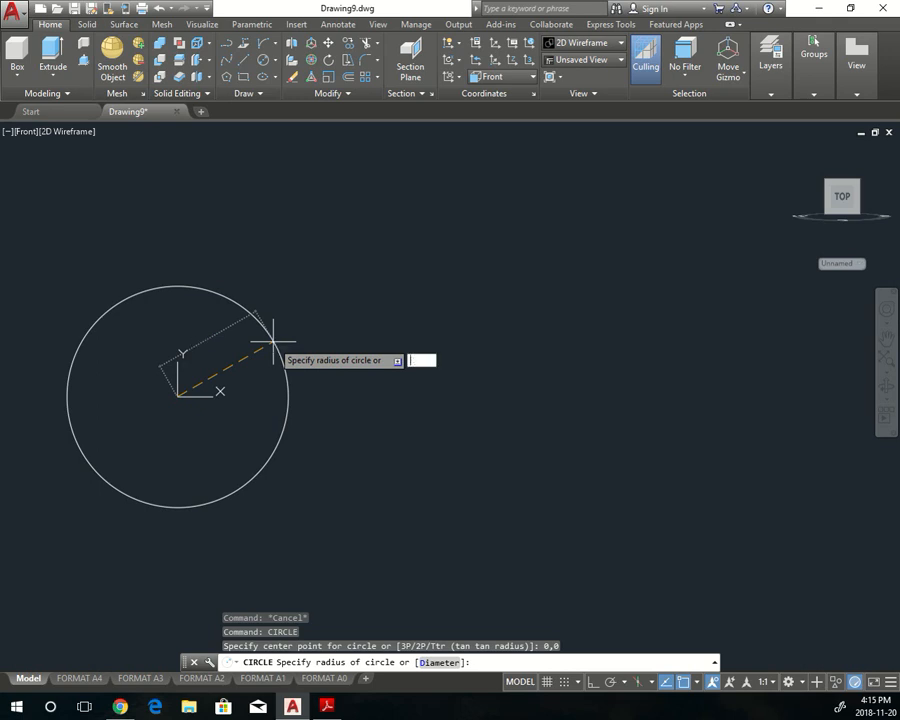
{"action": "type", "text": "05"}
{"action": "key", "text": "Return"}
- Draw a concentric circle of radius 80 centred at 0,0
{"action": "key", "text": "Return"}
{"action": "type", "text": "0,0"}
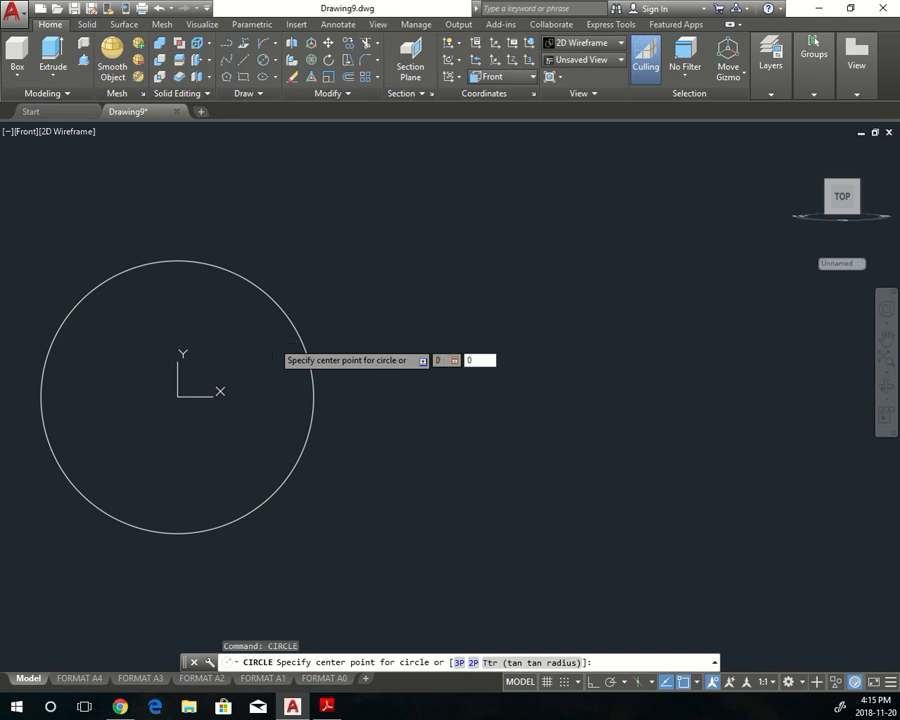
{"action": "key", "text": "Return"}
{"action": "type", "text": "80"}
{"action": "key", "text": "Return"}
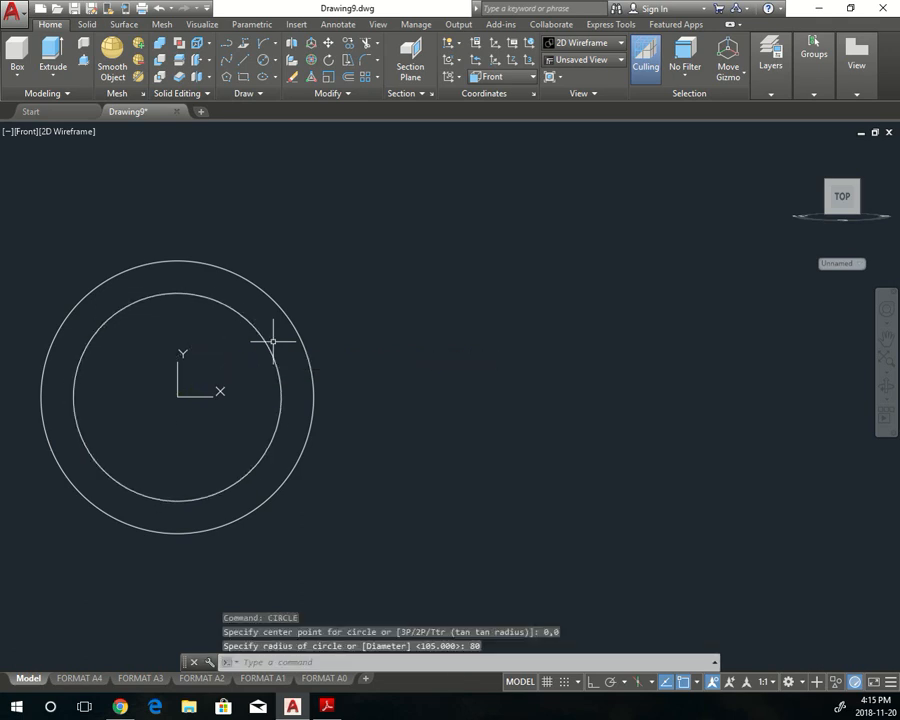
{"action": "middle_click_drag", "start_coordinate": [242, 376], "coordinate": [397, 381]}
{"action": "key", "text": "Escape"}
{"action": "key", "text": "Return"}
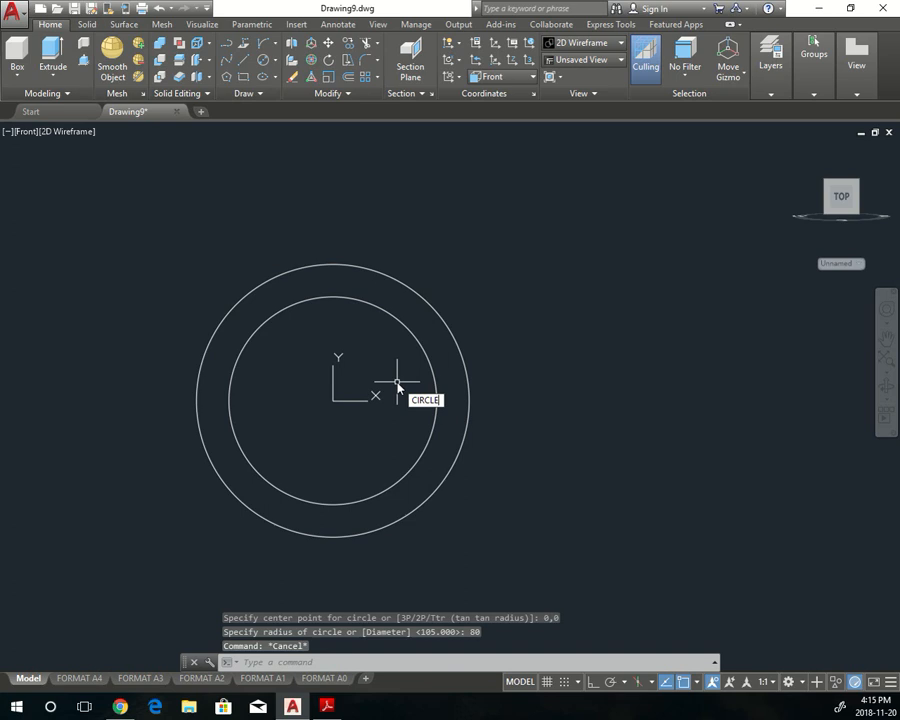
{"action": "type", "text": "0,0"}
{"action": "key", "text": "Return"}
{"action": "scroll", "coordinate": [398, 388], "scroll_direction": "up", "scroll_amount": 5}
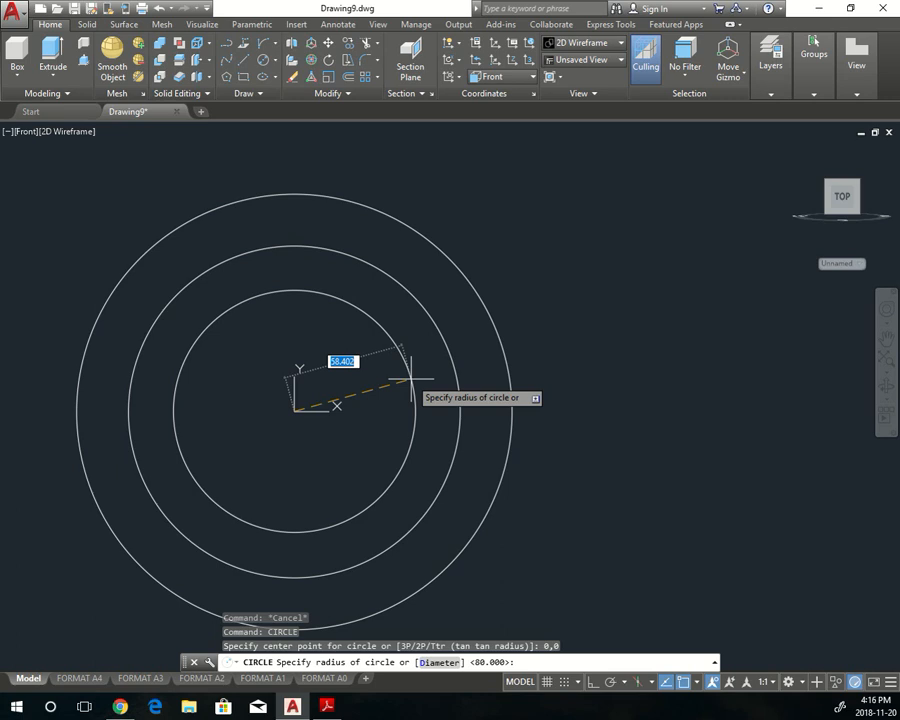
{"action": "key", "text": "Escape"}
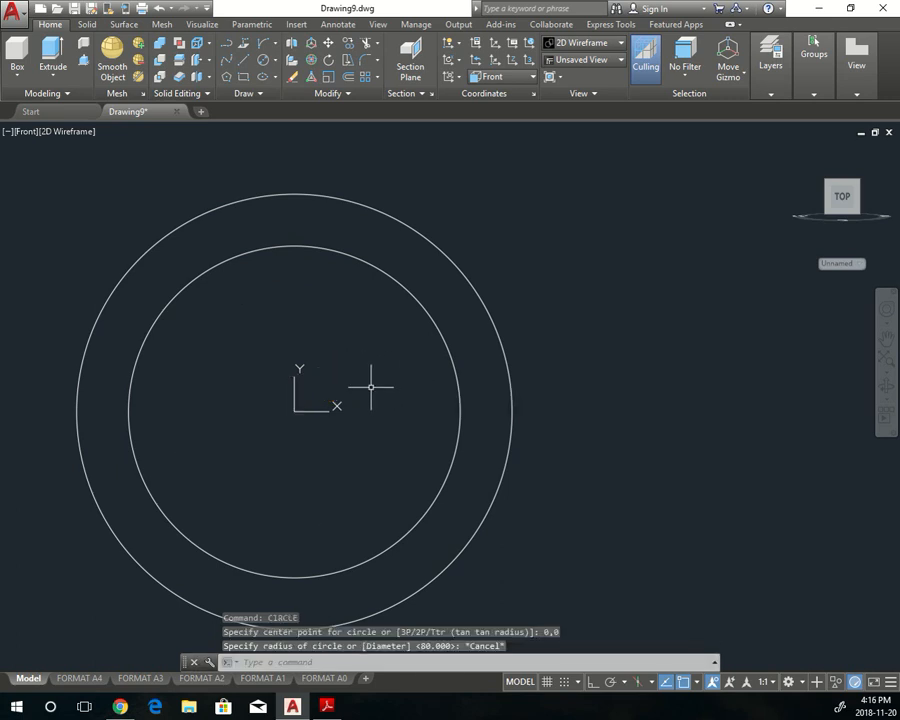
{"action": "key", "text": "Escape"}
- Draw a horizontal construction line through 0,0
{"action": "type", "text": "XL"}
{"action": "key", "text": "Return"}
{"action": "type", "text": "H"}
{"action": "key", "text": "Return"}
{"action": "type", "text": "0,0"}
{"action": "key", "text": "Return"}
{"action": "key", "text": "Escape"}
- Offset the horizontal construction line 39 units upward
{"action": "left_click", "coordinate": [637, 328]}
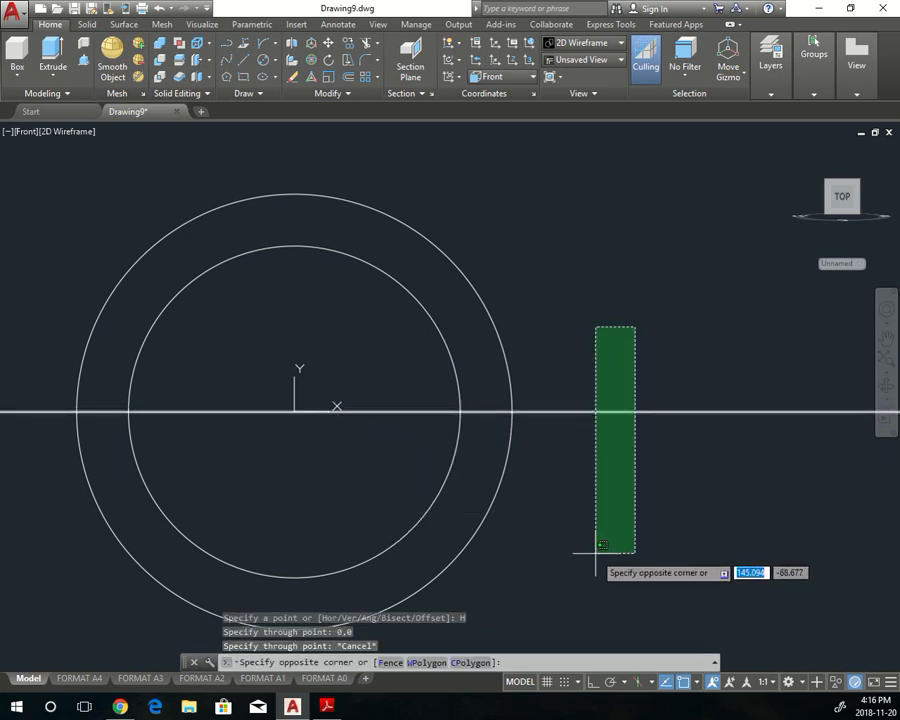
{"action": "left_click", "coordinate": [597, 549]}
{"action": "type", "text": "O"}
{"action": "key", "text": "Return"}
{"action": "type", "text": "39"}
{"action": "key", "text": "Return"}
{"action": "left_click", "coordinate": [660, 410]}
{"action": "left_click", "coordinate": [535, 298]}
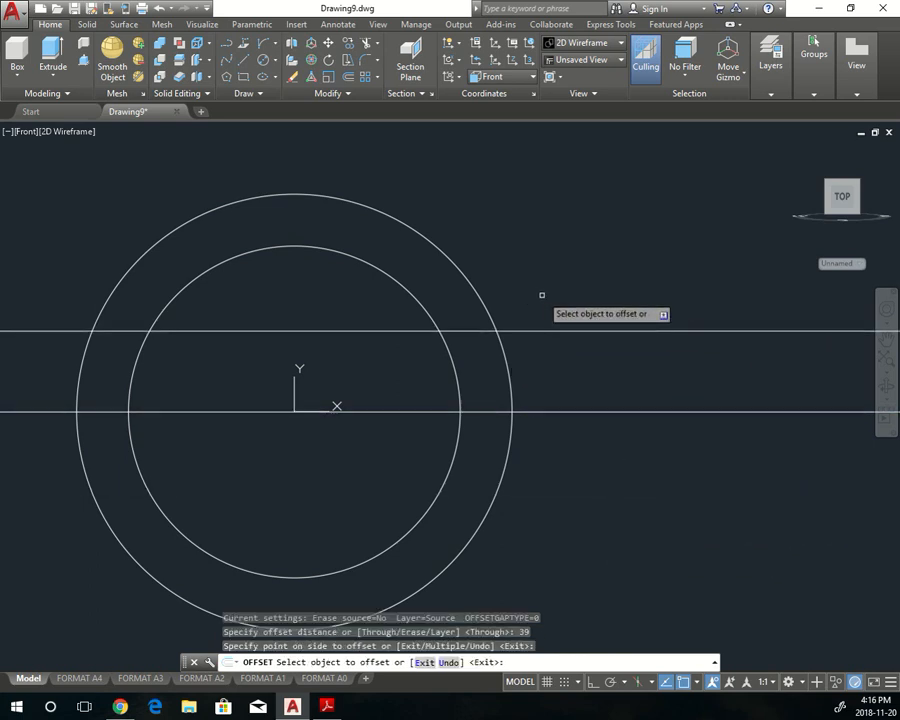
{"action": "key", "text": "Escape"}
{"action": "key", "text": "Escape"}
{"action": "key", "text": "Escape"}
{"action": "key", "text": "Escape"}
- Trim the portions of both circles lying between the two horizontal construction lines
{"action": "middle_click_drag", "start_coordinate": [516, 329], "coordinate": [596, 364]}
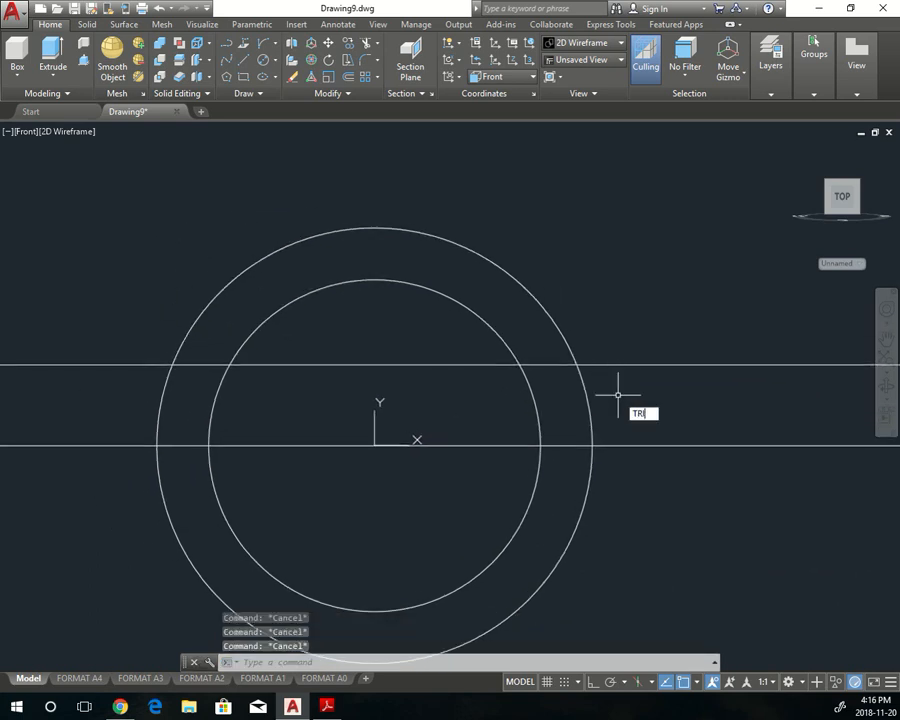
{"action": "type", "text": "TR"}
{"action": "key", "text": "Return"}
{"action": "key", "text": "Return"}
{"action": "left_click", "coordinate": [633, 384]}
{"action": "left_click", "coordinate": [88, 400]}
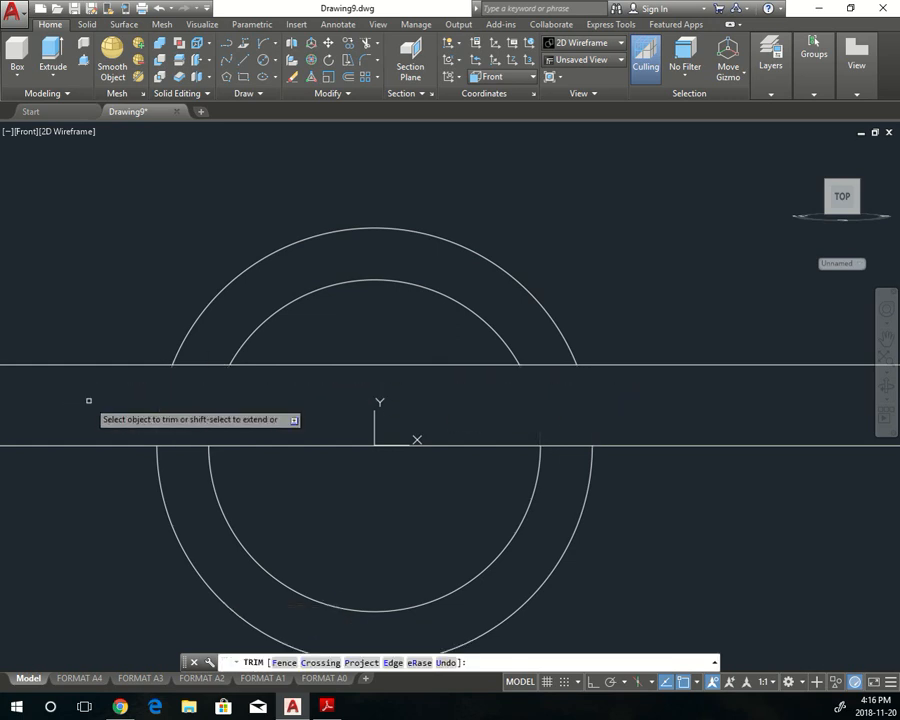
{"action": "key", "text": "Escape"}
- Erase the two remaining arcs below the lower horizontal construction line
{"action": "left_click", "coordinate": [607, 554]}
{"action": "left_click", "coordinate": [462, 558]}
{"action": "key", "text": "Delete"}
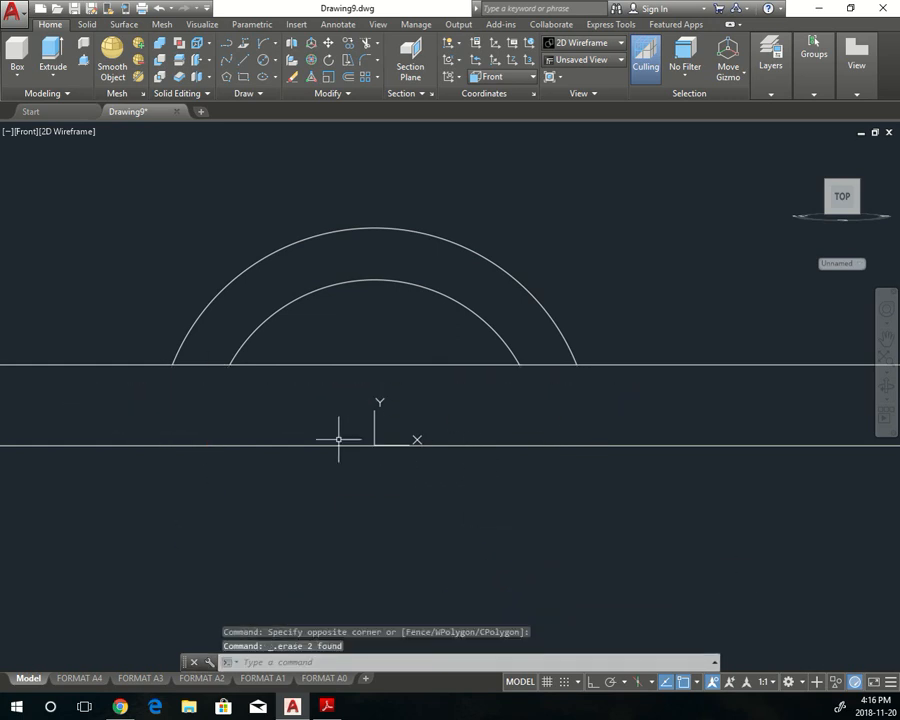
{"action": "key", "text": "Return"}
{"action": "key", "text": "Escape"}
- Draw a vertical construction line through 0,0
{"action": "type", "text": "XL"}
{"action": "key", "text": "Return"}
{"action": "type", "text": "V"}
{"action": "key", "text": "Return"}
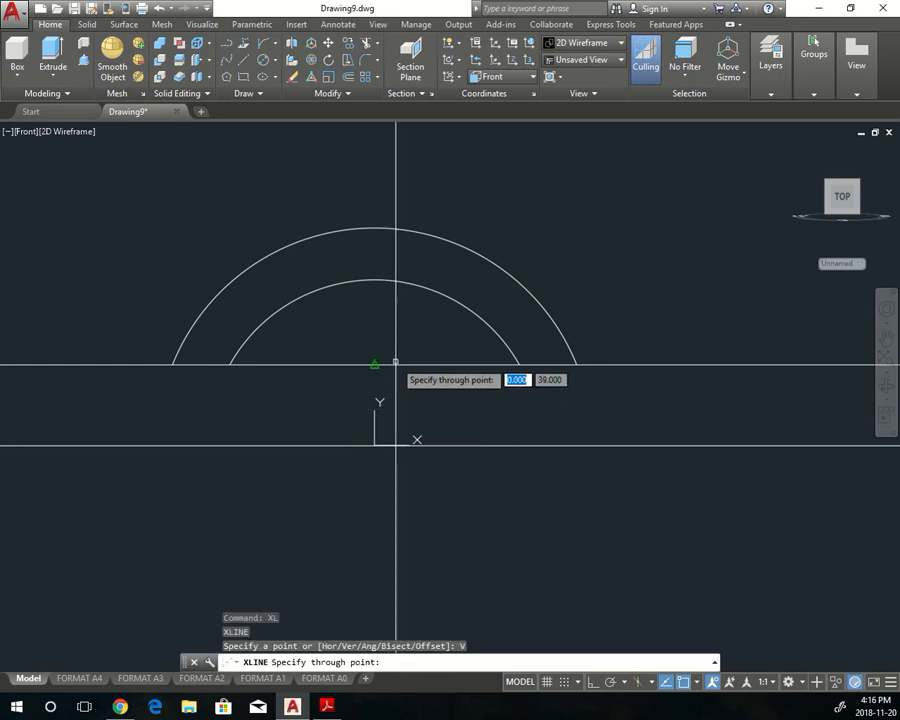
{"action": "type", "text": "0,0"}
{"action": "key", "text": "Return"}
{"action": "key", "text": "Escape"}
{"action": "key", "text": "Escape"}
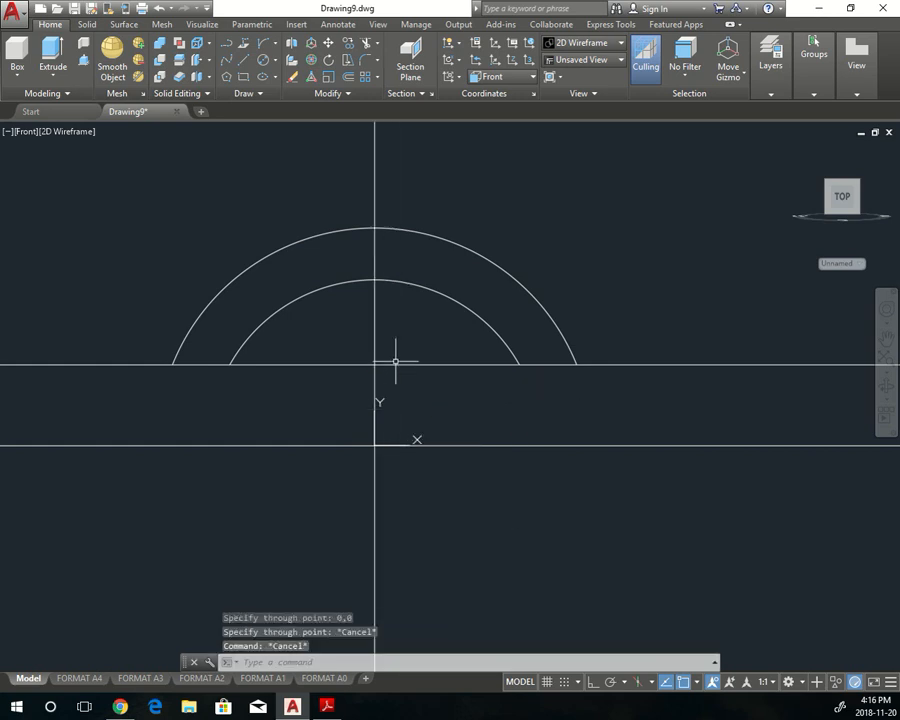
- Offset the vertical construction line 125 units to both sides
{"action": "left_click", "coordinate": [440, 510]}
{"action": "left_click", "coordinate": [295, 535]}
{"action": "type", "text": "O"}
{"action": "key", "text": "Return"}
{"action": "type", "text": "125"}
{"action": "key", "text": "Return"}
{"action": "left_click", "coordinate": [290, 535]}
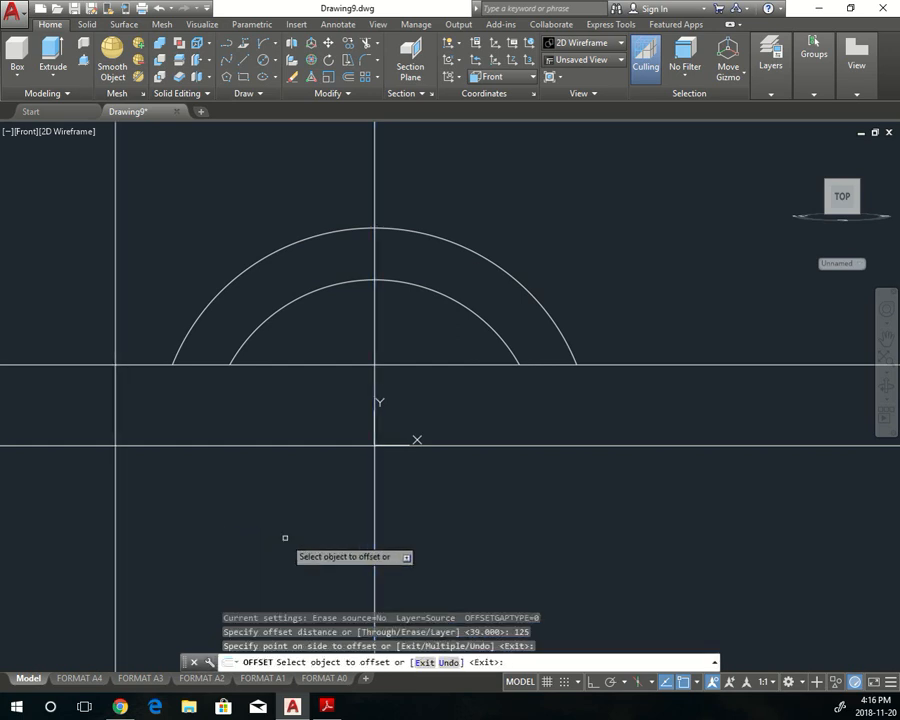
{"action": "left_click", "coordinate": [376, 530]}
{"action": "key", "text": "Escape"}
{"action": "key", "text": "Escape"}
{"action": "key", "text": "Escape"}
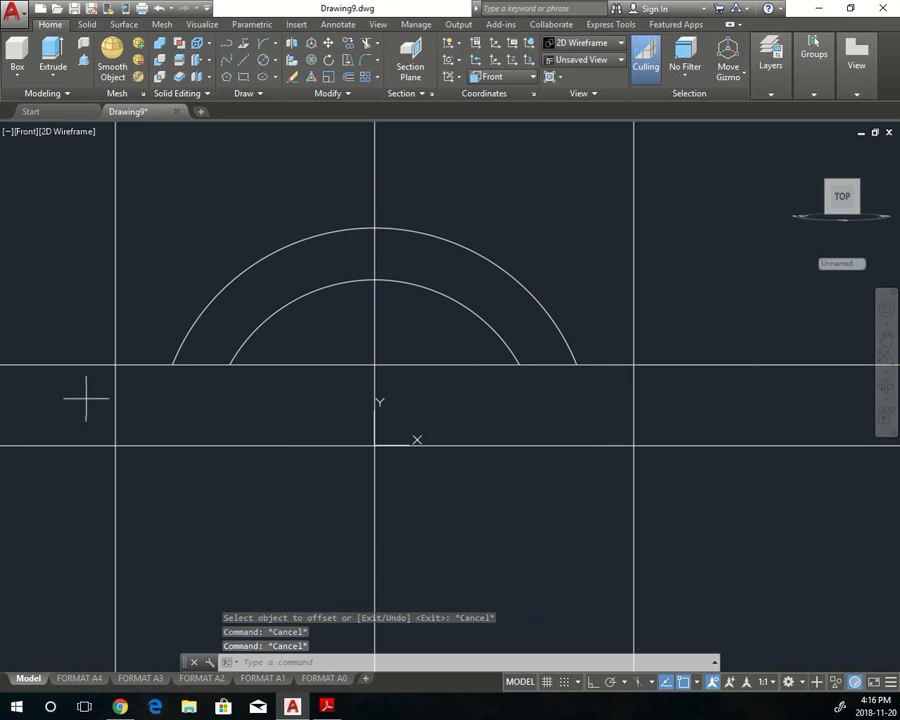
- Draw horizontal base lines along the upper construction line from each offset vertical line to the near end of the inner arc
{"action": "type", "text": "l"}
{"action": "key", "text": "Return"}
{"action": "left_click", "coordinate": [115, 365]}
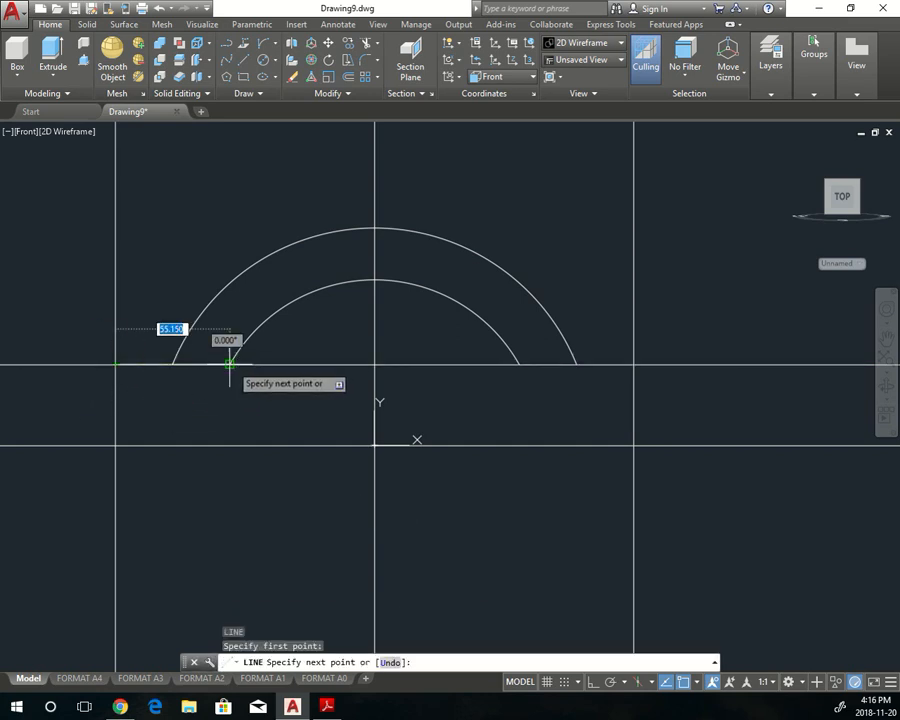
{"action": "key", "text": "Escape"}
{"action": "key", "text": "Escape"}
{"action": "key", "text": "Return"}
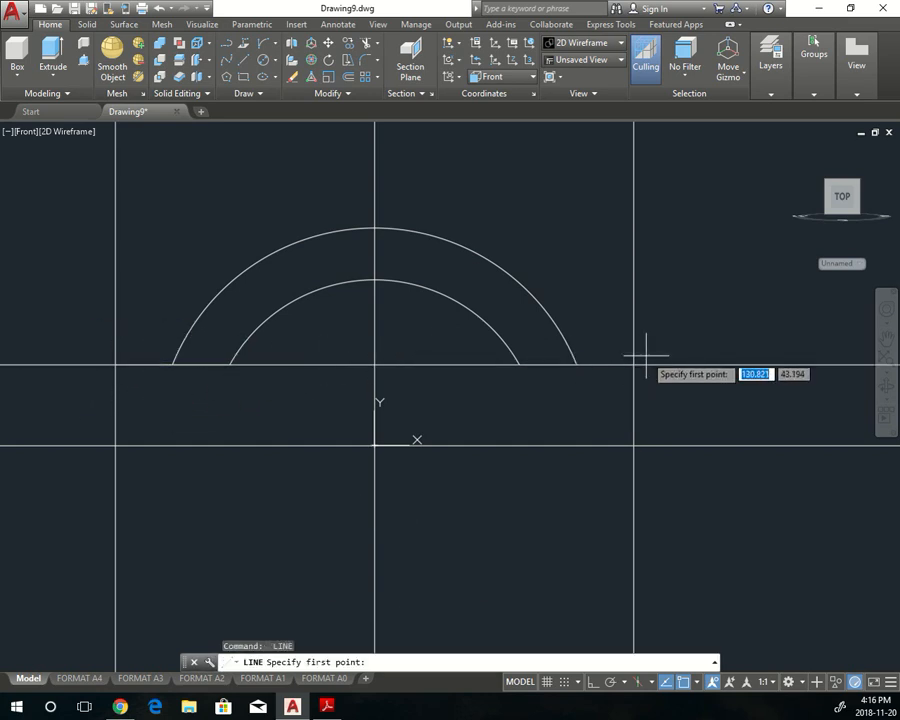
{"action": "left_click", "coordinate": [634, 365]}
{"action": "key", "text": "Escape"}
{"action": "key", "text": "Escape"}
- Erase the two offset vertical construction lines
{"action": "left_click", "coordinate": [744, 553]}
{"action": "left_click", "coordinate": [452, 520]}
{"action": "key", "text": "Delete"}
{"action": "left_click", "coordinate": [147, 517]}
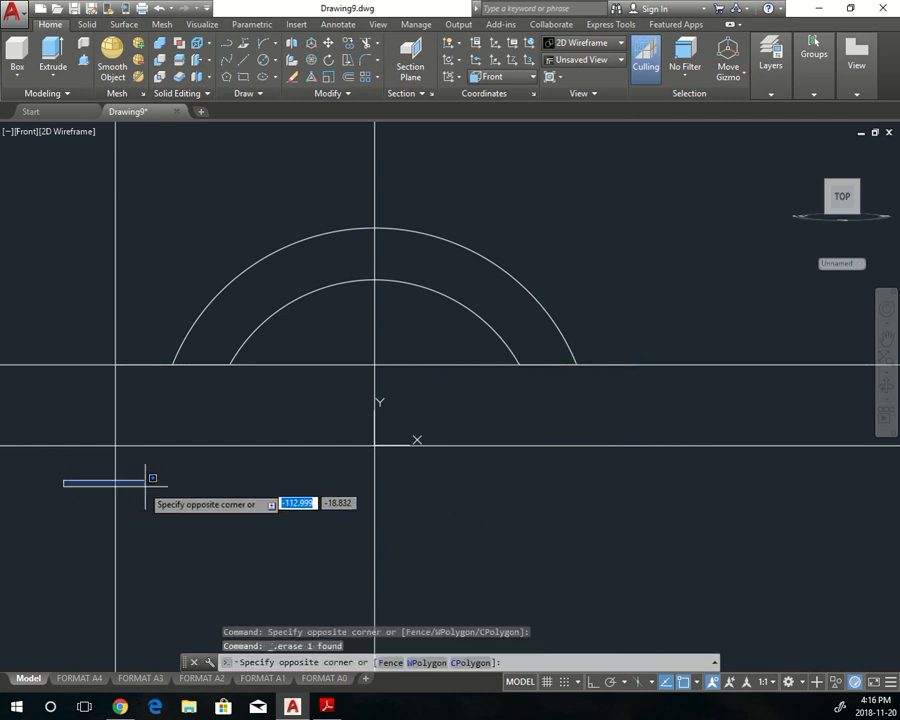
{"action": "left_click", "coordinate": [65, 476]}
{"action": "key", "text": "Delete"}
- Erase the upper horizontal construction line, keeping the two short base lines
{"action": "scroll", "coordinate": [179, 530], "scroll_direction": "down", "scroll_amount": 2}
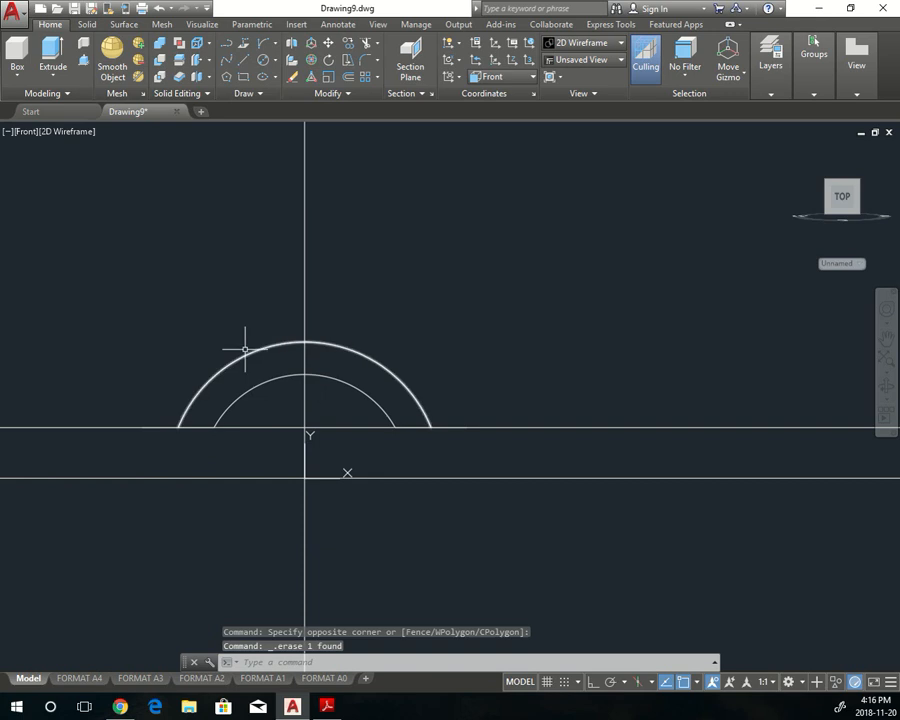
{"action": "scroll", "coordinate": [230, 340], "scroll_direction": "up", "scroll_amount": 2}
{"action": "left_click", "coordinate": [104, 458]}
{"action": "key", "text": "Escape"}
{"action": "left_click", "coordinate": [74, 450]}
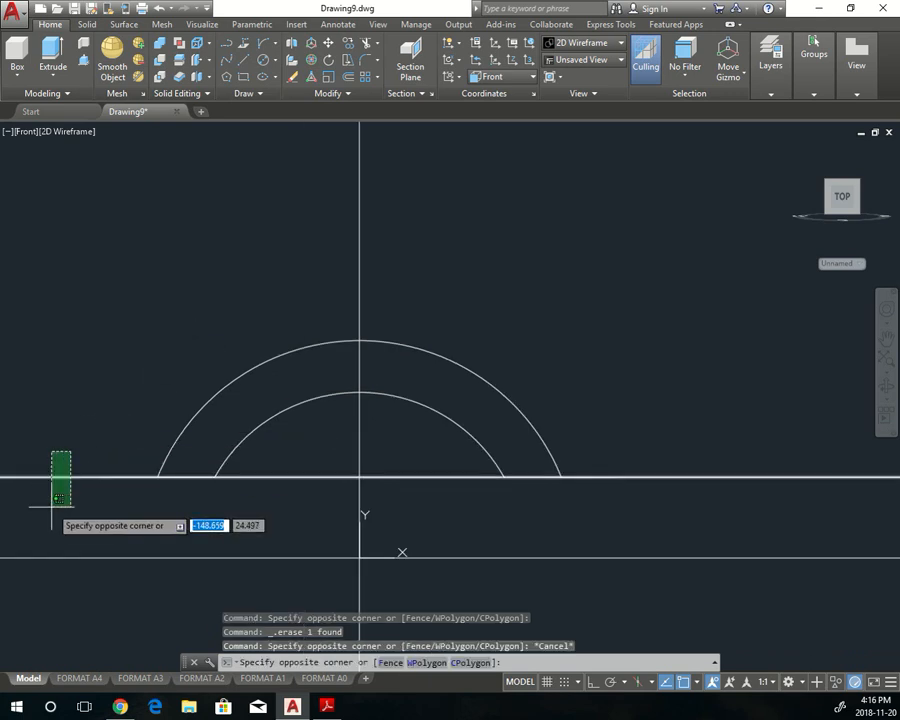
{"action": "left_click", "coordinate": [52, 507]}
{"action": "key", "text": "Delete"}
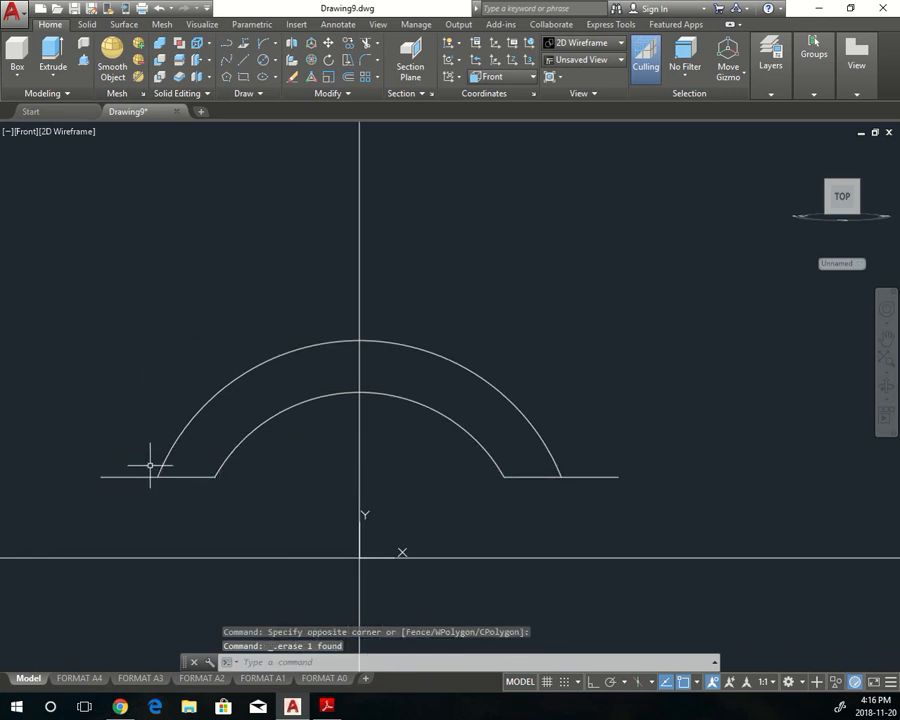
- Draw a vertical line 25 units upward from the outer end of the left base line
{"action": "key", "text": "Return"}
{"action": "left_click", "coordinate": [100, 476]}
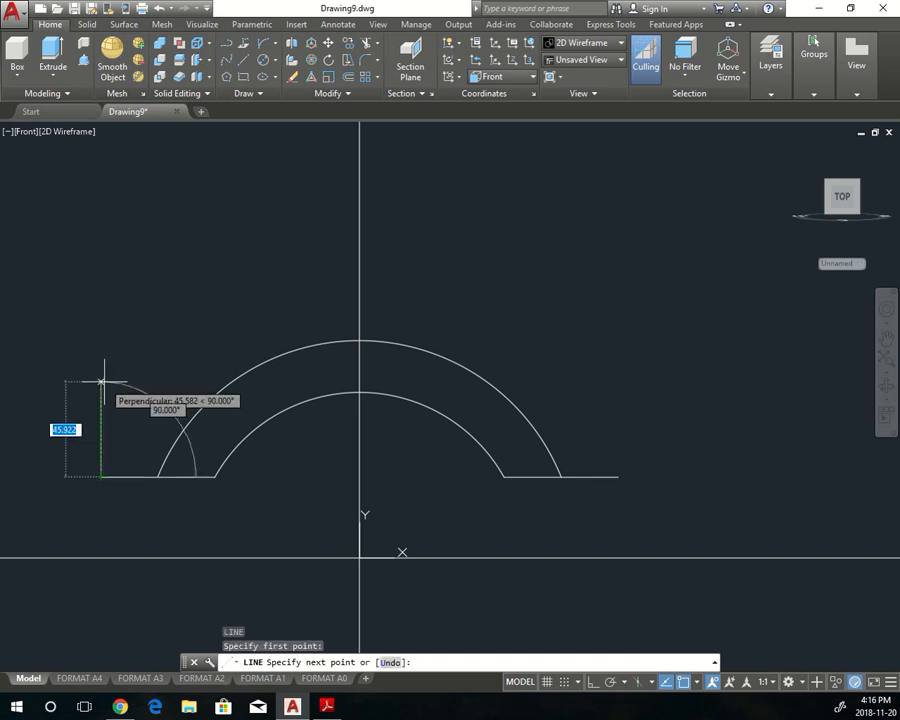
{"action": "type", "text": "25"}
{"action": "key", "text": "Return"}
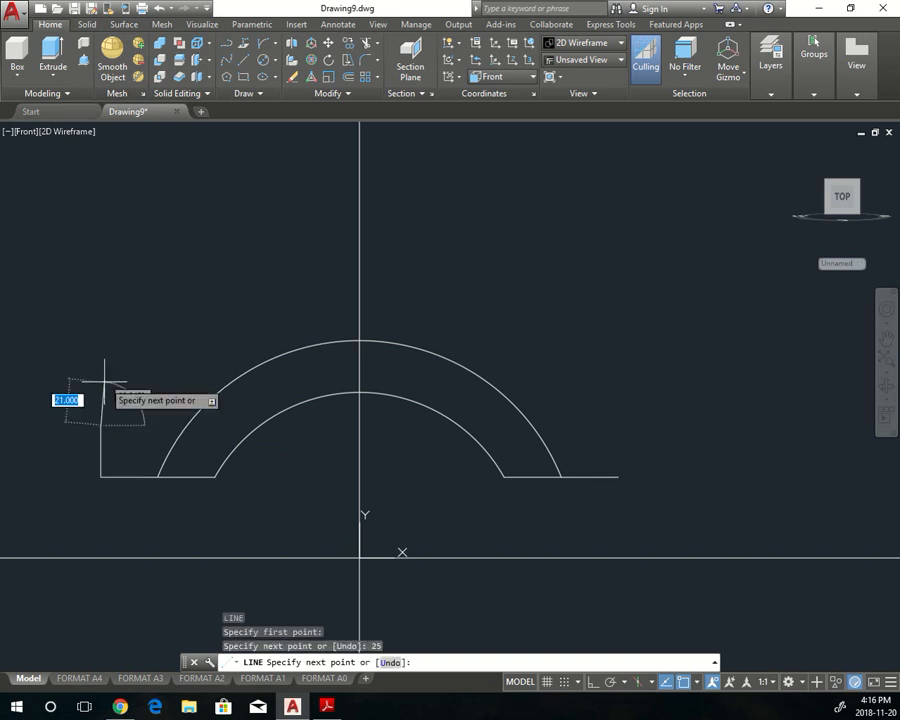
- With Ortho on, continue the line 250 units to the right and close it back to its starting point
{"action": "scroll", "coordinate": [183, 418], "scroll_direction": "up", "scroll_amount": 2}
{"action": "key", "text": "F8"}
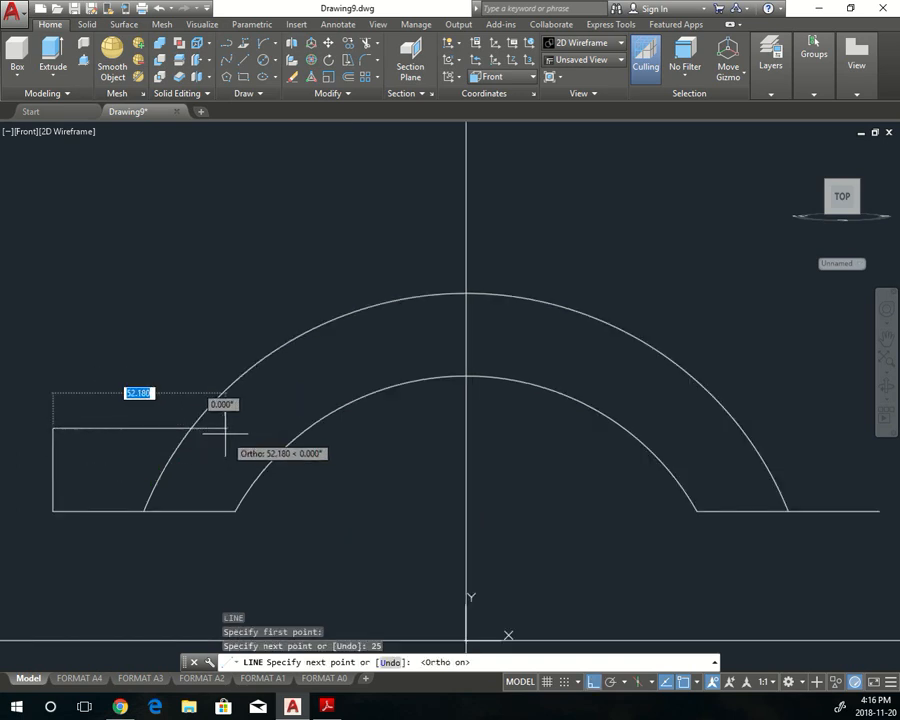
{"action": "middle_click_drag", "start_coordinate": [568, 399], "coordinate": [268, 416]}
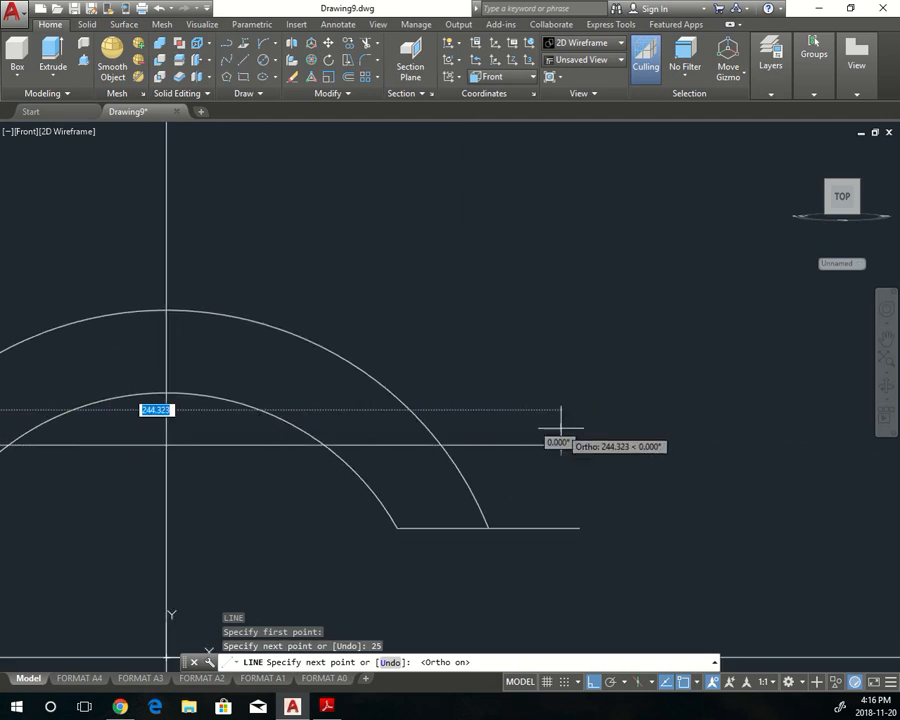
{"action": "type", "text": "250"}
{"action": "key", "text": "Return"}
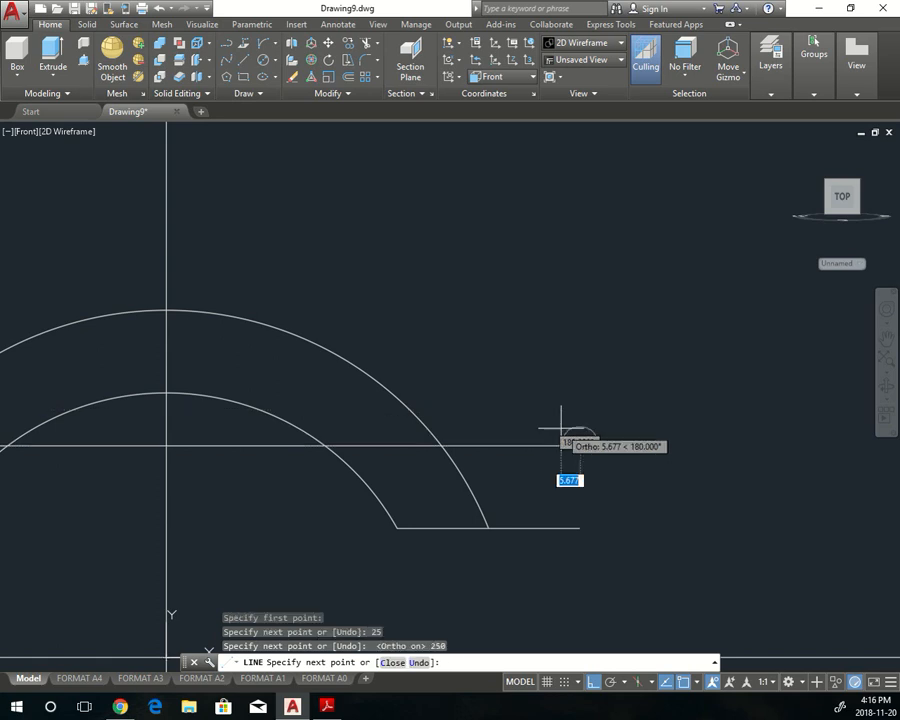
{"action": "type", "text": "C"}
{"action": "key", "text": "Return"}
- Stretch the lower-left end of the diagonal closing line to the outer end of the right base line, forming a vertical edge
{"action": "scroll", "coordinate": [556, 470], "scroll_direction": "down", "scroll_amount": 2}
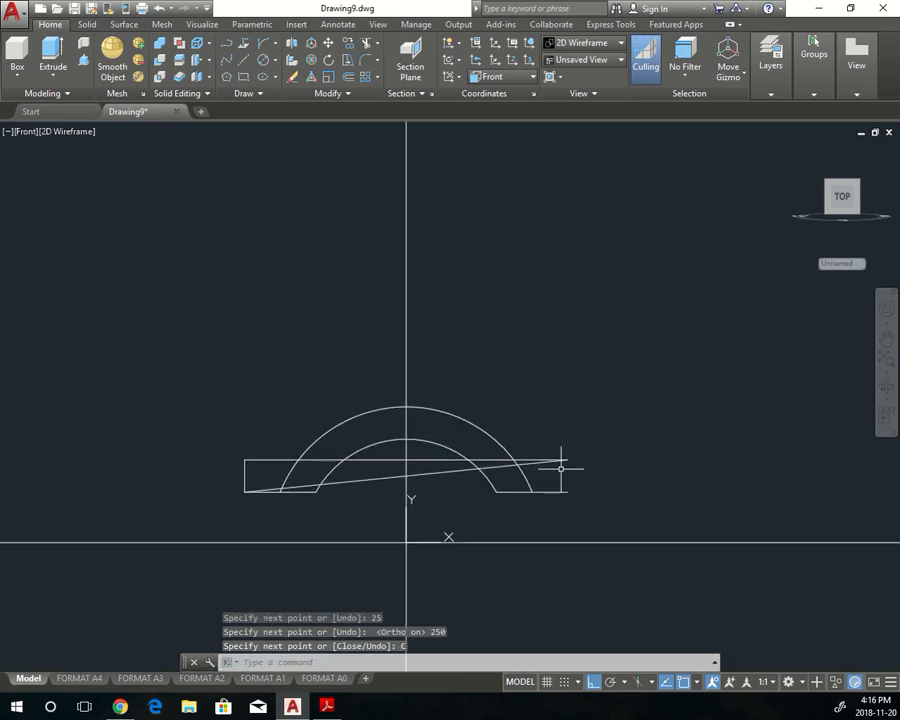
{"action": "left_click", "coordinate": [367, 473]}
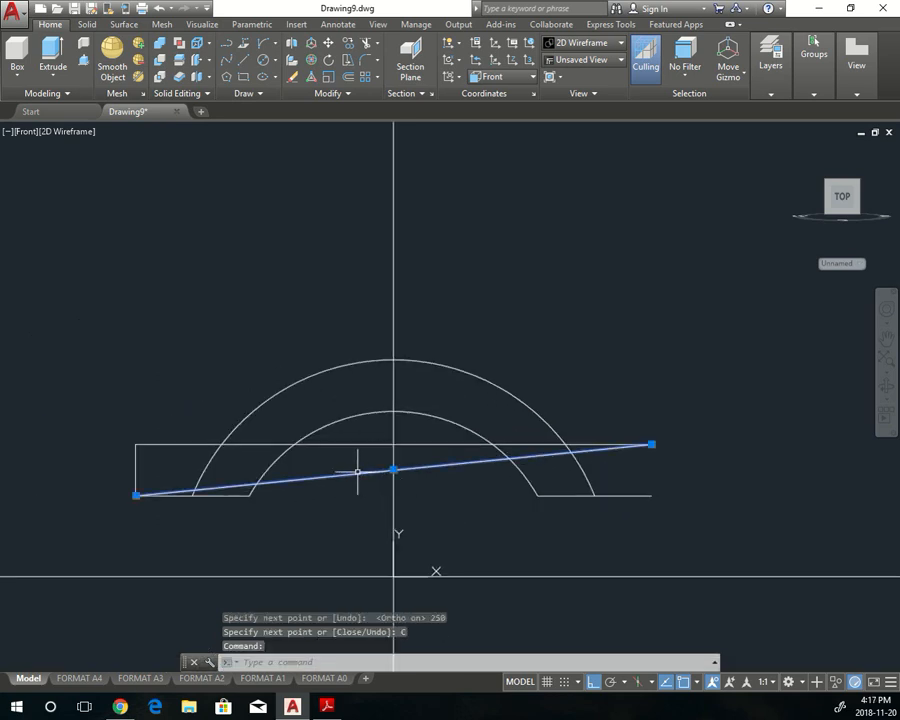
{"action": "left_click", "coordinate": [136, 495]}
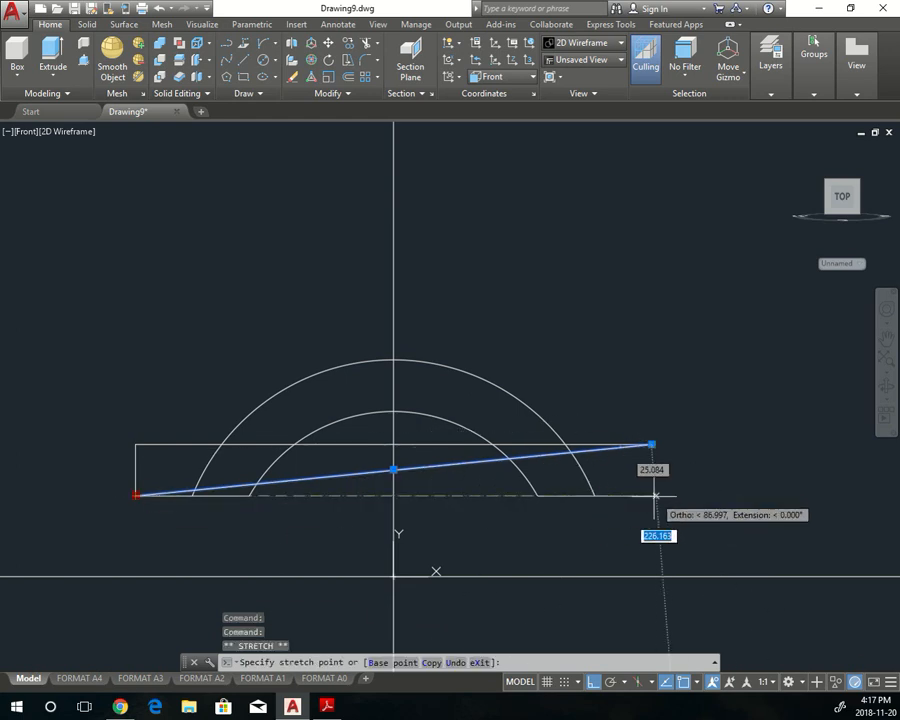
{"action": "left_click", "coordinate": [652, 494]}
{"action": "key", "text": "Escape"}
{"action": "key", "text": "Escape"}
{"action": "key", "text": "Escape"}
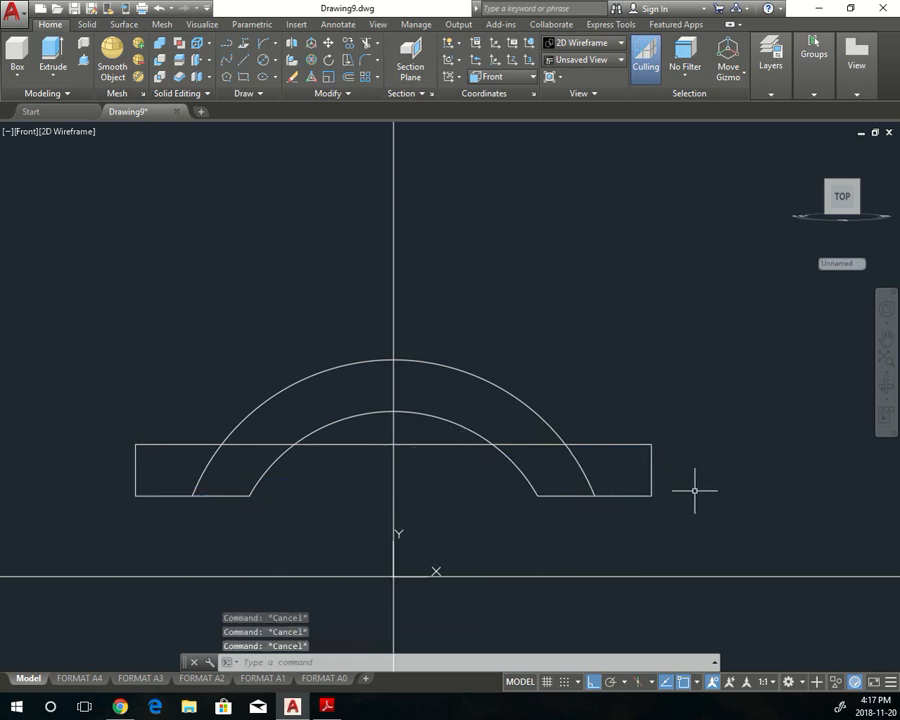
- Trim the outer arc's lower ends inside both feet and the parts of the horizontal line between the two arcs
{"action": "key", "text": "Return"}
{"action": "key", "text": "Return"}
{"action": "scroll", "coordinate": [502, 450], "scroll_direction": "up", "scroll_amount": 2}
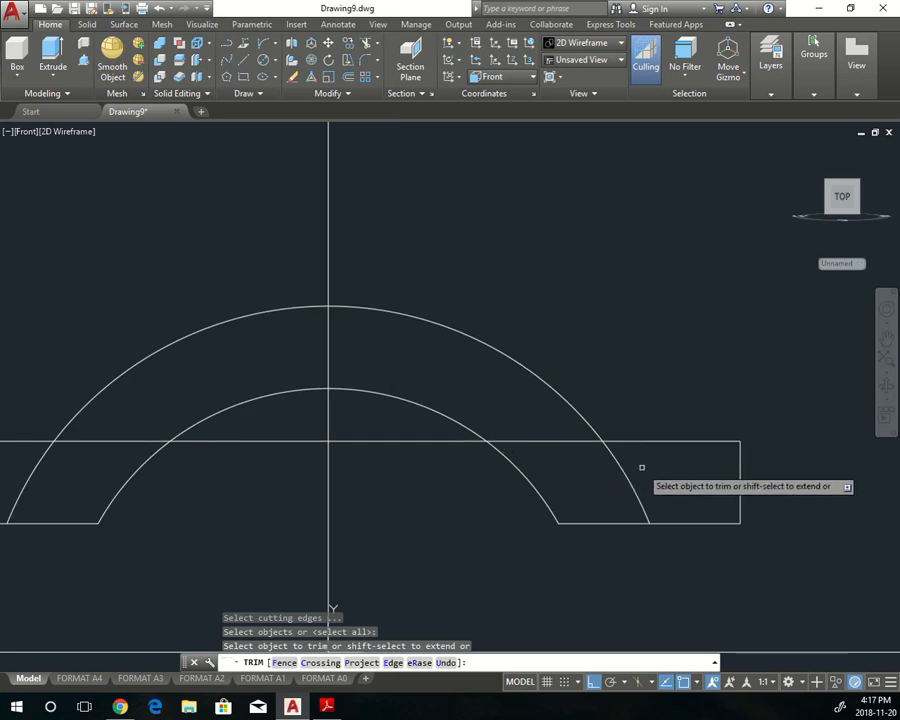
{"action": "left_click", "coordinate": [642, 467]}
{"action": "left_click", "coordinate": [604, 476]}
{"action": "left_click", "coordinate": [565, 437]}
{"action": "left_click", "coordinate": [522, 450]}
{"action": "scroll", "coordinate": [432, 462], "scroll_direction": "down", "scroll_amount": 1}
{"action": "left_click", "coordinate": [227, 446]}
{"action": "left_click", "coordinate": [200, 466]}
{"action": "left_click", "coordinate": [176, 474]}
{"action": "key", "text": "Escape"}
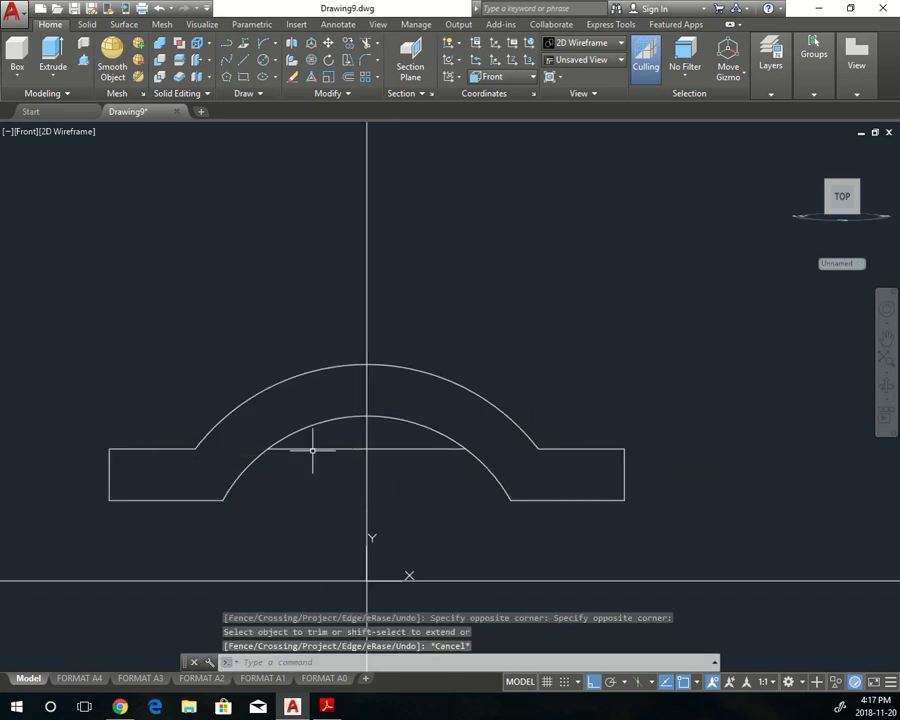
- Erase the leftover horizontal segment inside the inner arch
{"action": "left_click", "coordinate": [309, 445]}
{"action": "key", "text": "Delete"}
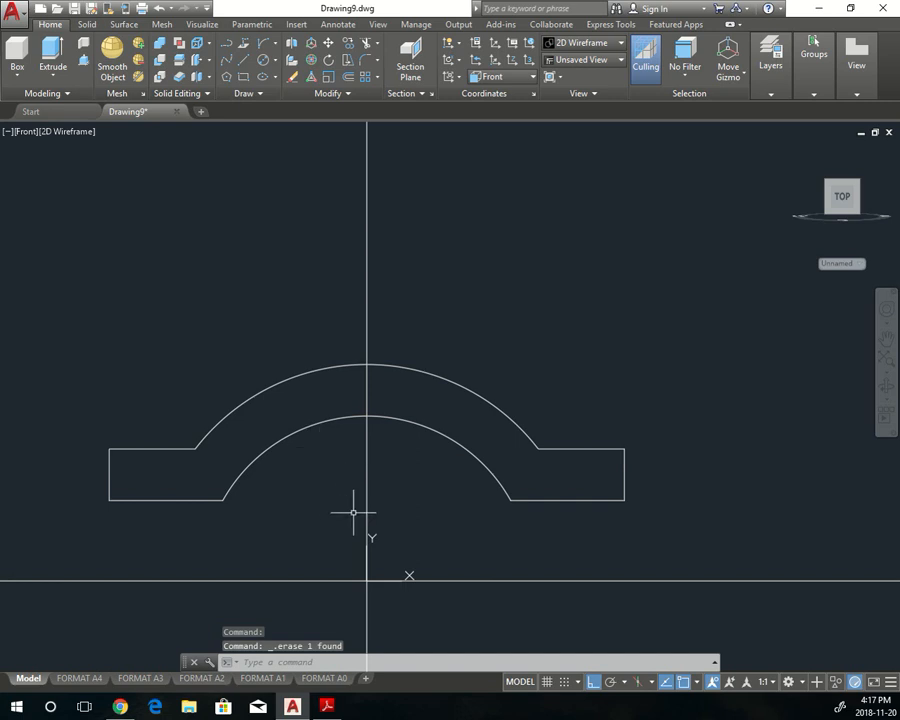
{"action": "key", "text": "Escape"}
{"action": "left_click", "coordinate": [423, 298]}
{"action": "left_click", "coordinate": [349, 270]}
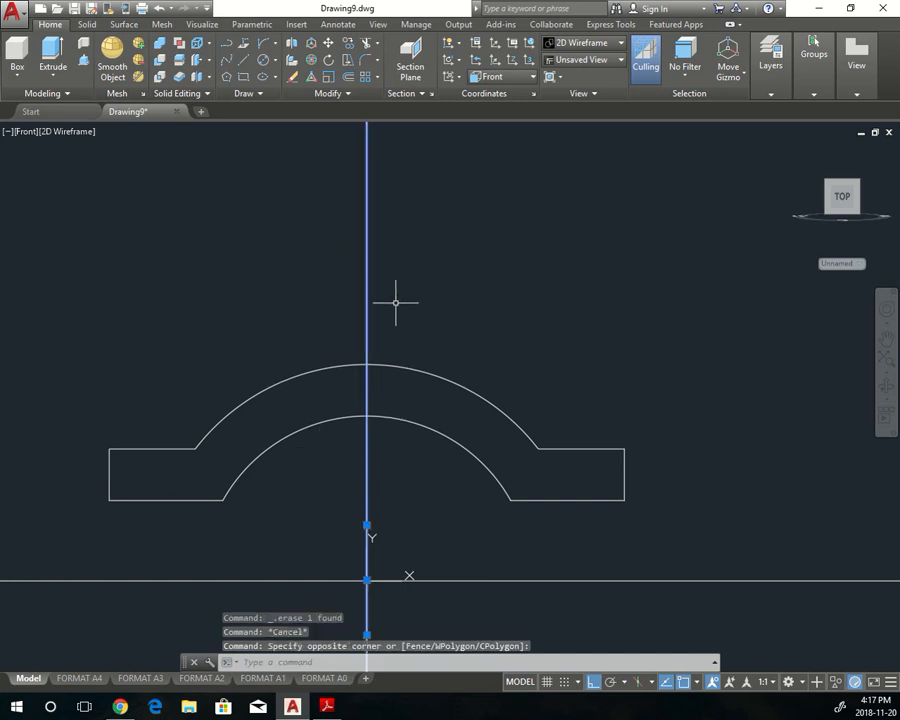
{"action": "key", "text": "Escape"}
- In a tilted 3D view, join all lines and arcs of the arched profile into one polyline
{"action": "scroll", "coordinate": [99, 303], "scroll_direction": "up", "scroll_amount": 1}
{"action": "middle_click_drag", "start_coordinate": [130, 309], "coordinate": [356, 426], "text": "shift"}
{"action": "key", "text": "Escape"}
{"action": "scroll", "coordinate": [371, 493], "scroll_direction": "down", "scroll_amount": 1}
{"action": "left_click", "coordinate": [358, 583]}
{"action": "left_click", "coordinate": [174, 483]}
{"action": "left_click", "coordinate": [613, 375]}
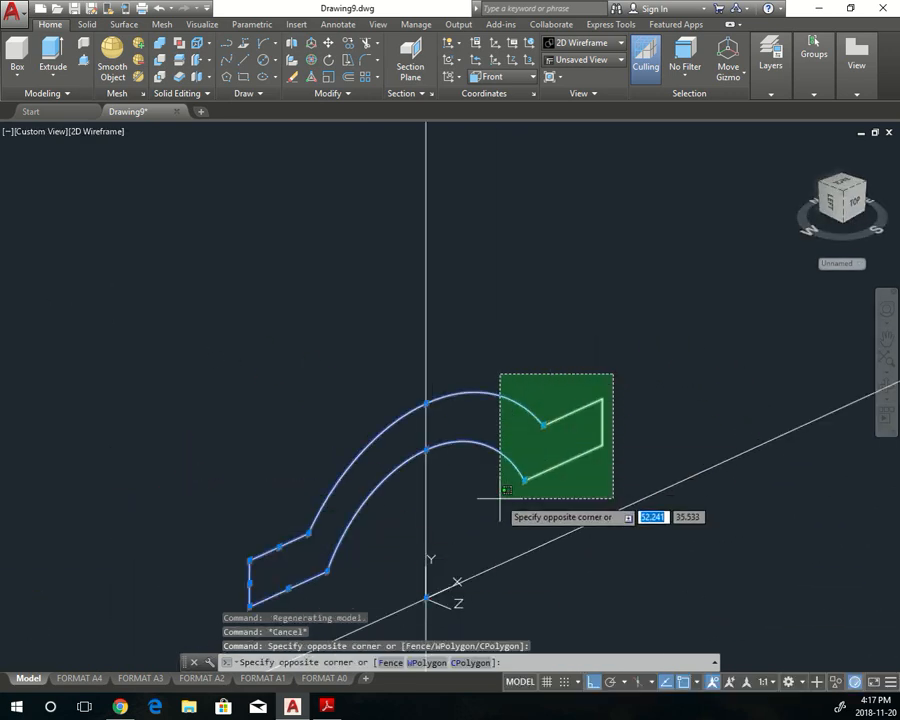
{"action": "left_click", "coordinate": [500, 497]}
{"action": "type", "text": "JOIO"}
{"action": "key", "text": "BackSpace"}
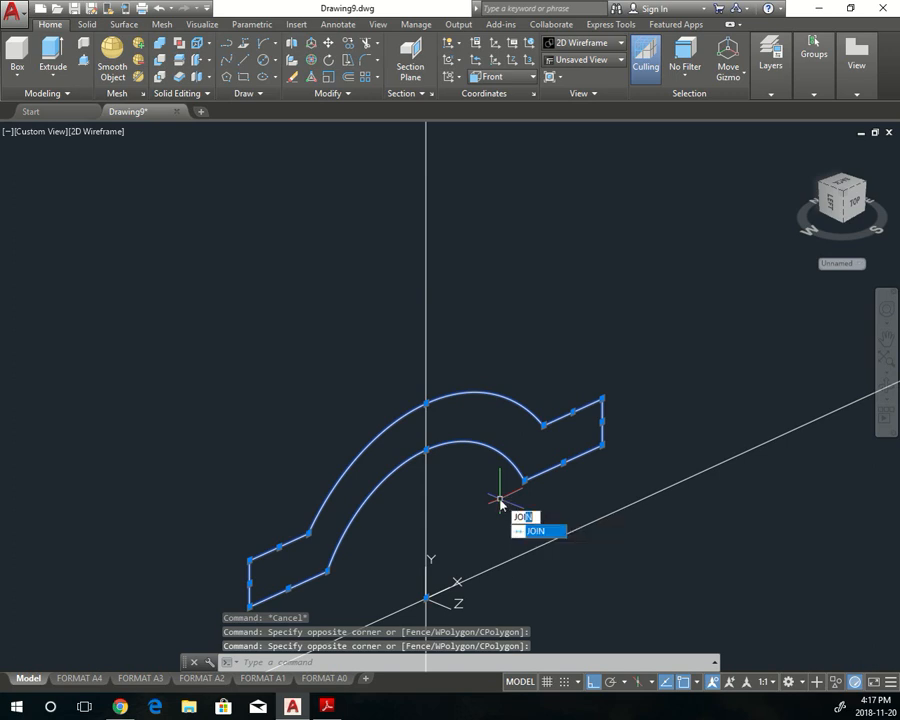
{"action": "key", "text": "Return"}
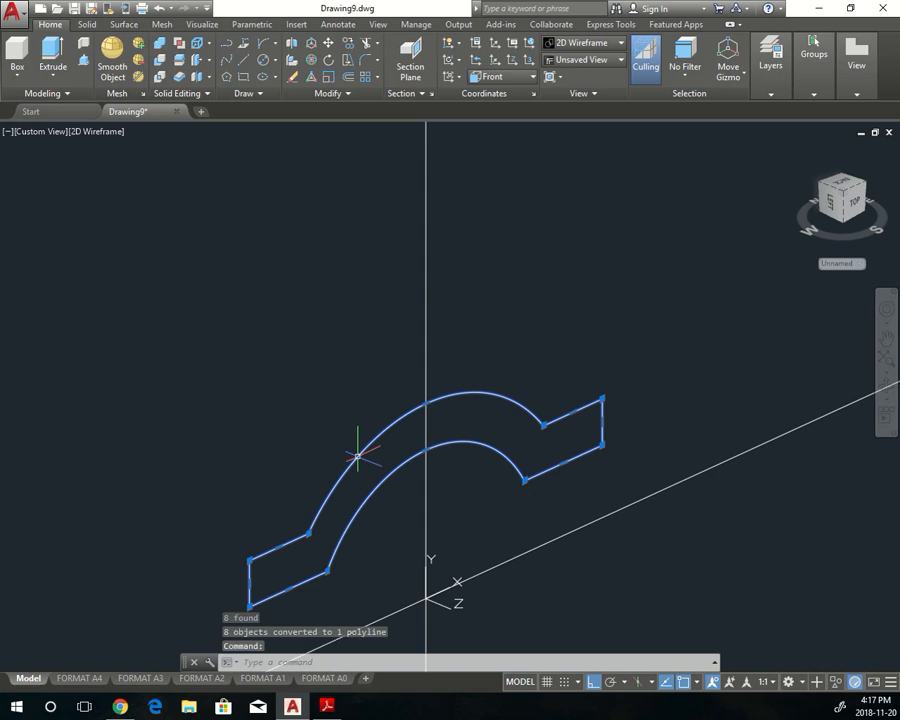
- Try extruding the joined arched profile 250 units backward, and undo that extrusion
{"action": "left_click", "coordinate": [52, 52]}
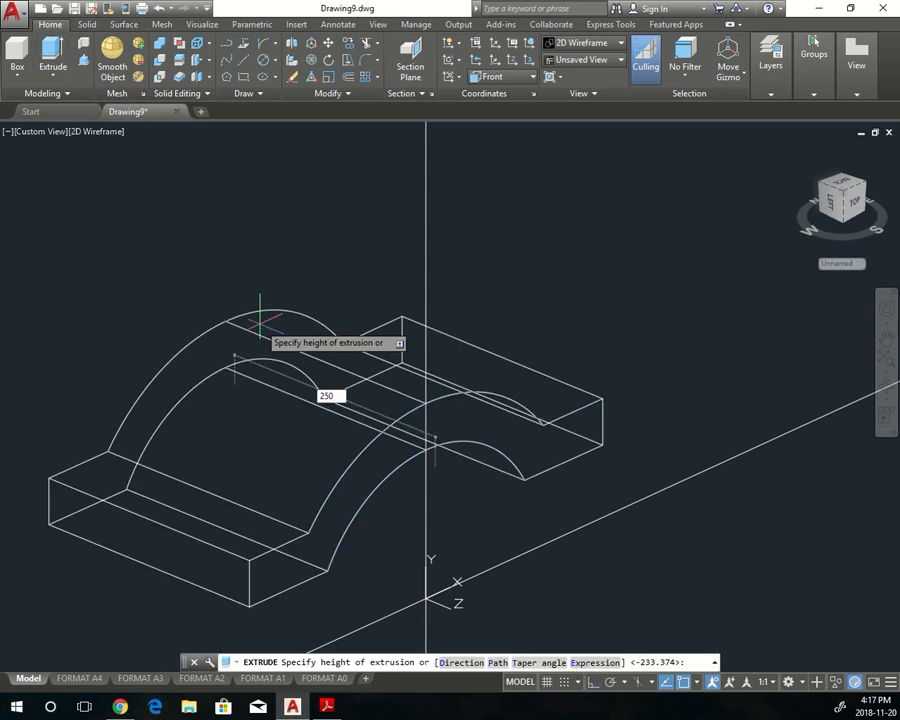
{"action": "key", "text": "Return"}
{"action": "key", "text": "Escape"}
{"action": "key", "text": "Escape"}
{"action": "key", "text": "Escape"}
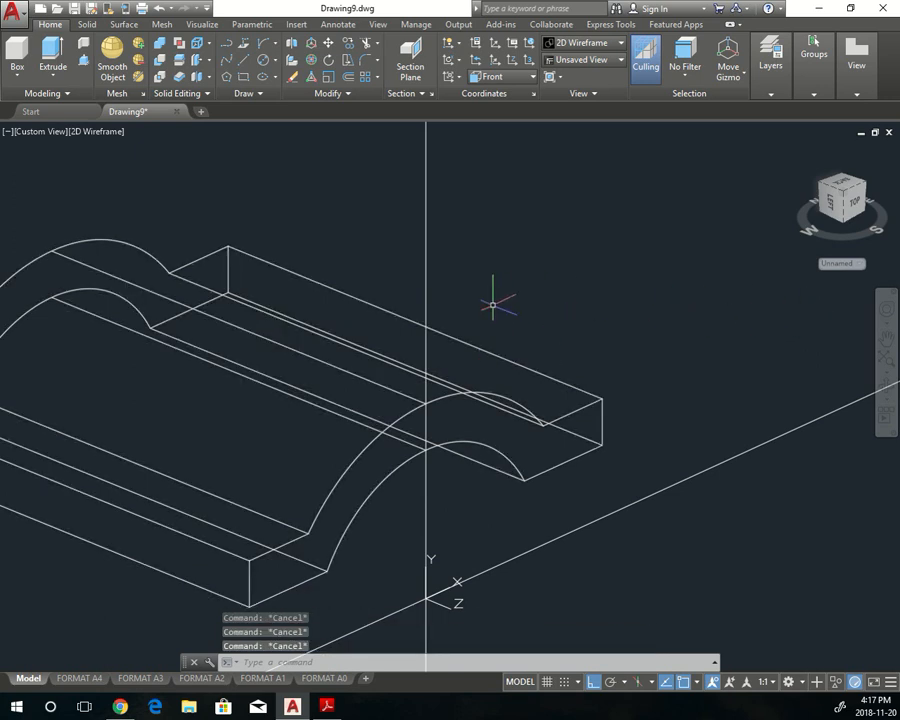
{"action": "key", "text": "ctrl+z"}
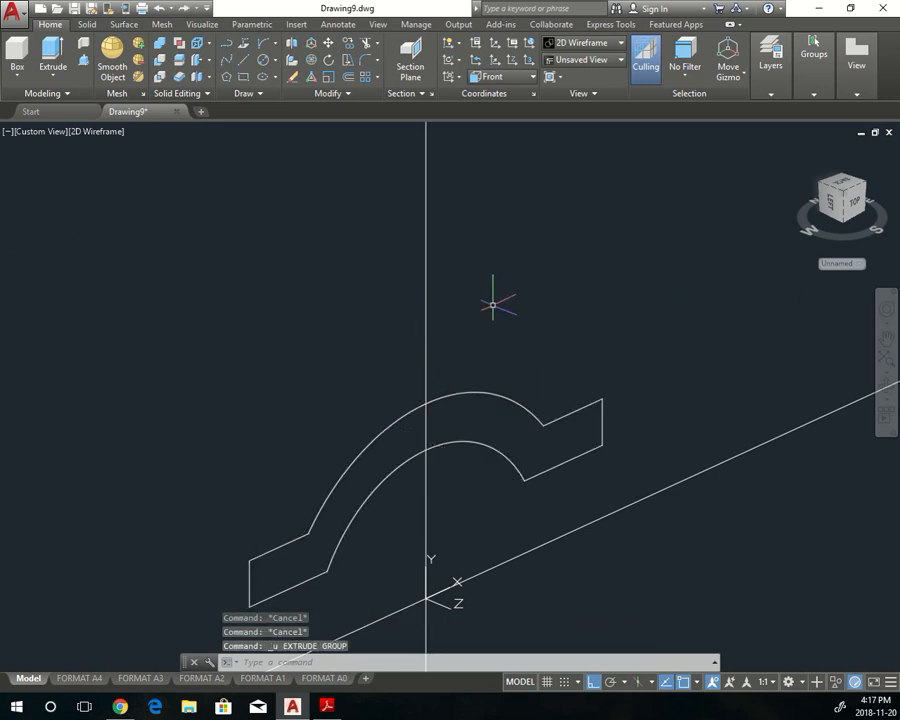
- Extrude the joined arched profile 150 units backward into a solid
{"action": "left_click", "coordinate": [395, 425]}
{"action": "left_click", "coordinate": [52, 52]}
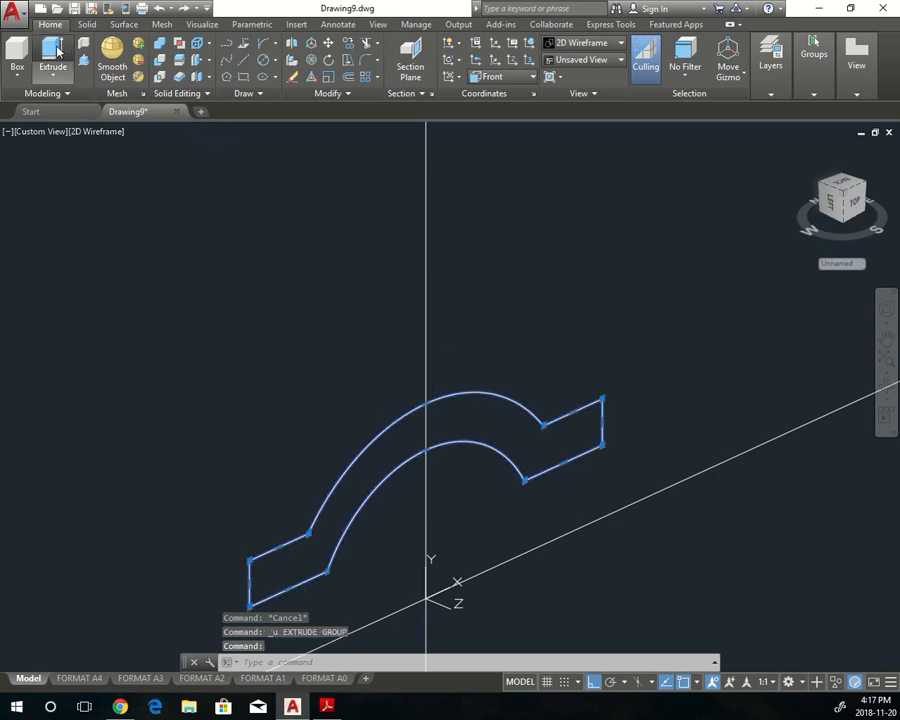
{"action": "type", "text": "150"}
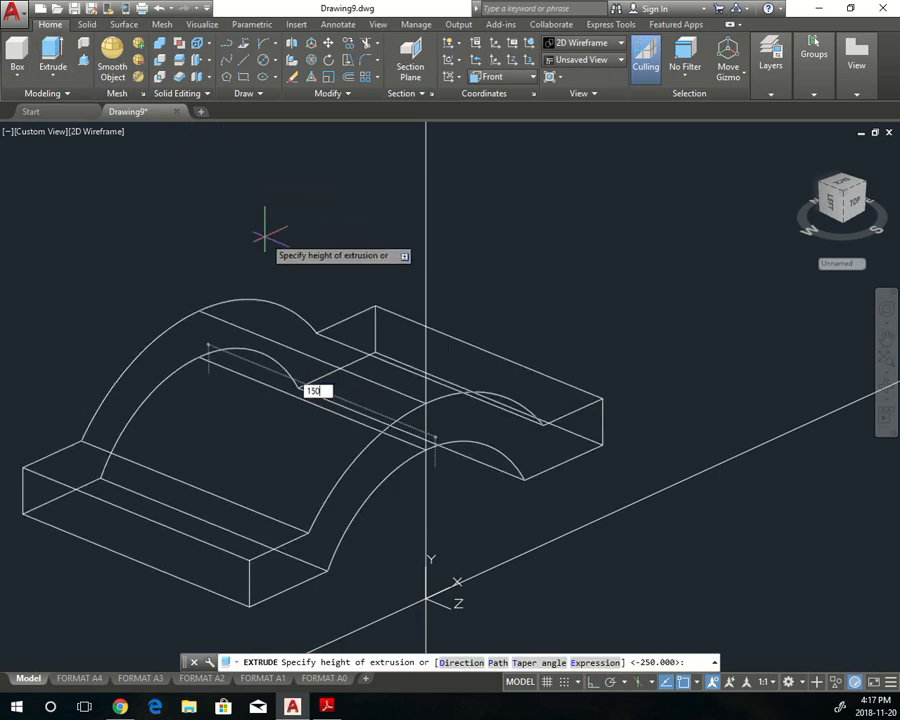
{"action": "key", "text": "Escape"}
{"action": "key", "text": "Escape"}
{"action": "key", "text": "Escape"}
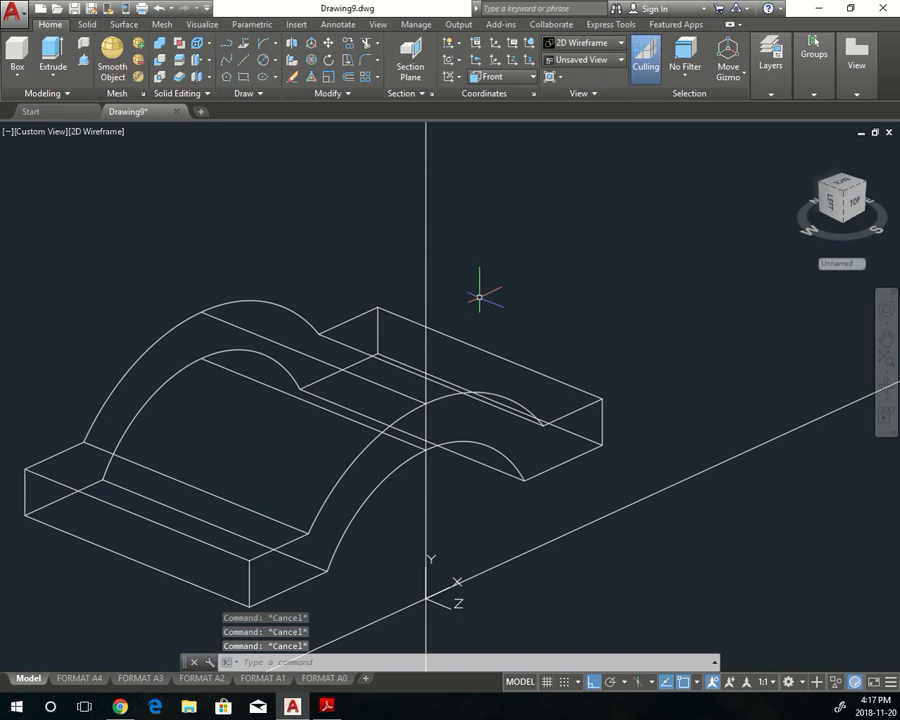
- Switch the model to the Top view
{"action": "left_click", "coordinate": [35, 140]}
{"action": "key", "text": "Escape"}
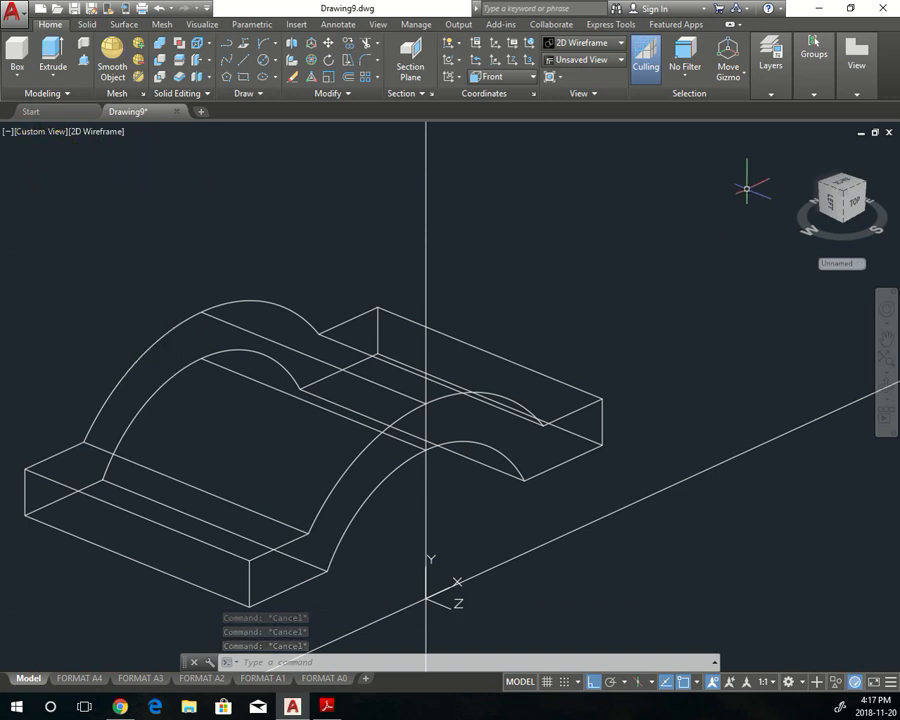
{"action": "left_click", "coordinate": [24, 131]}
{"action": "left_click", "coordinate": [76, 168]}
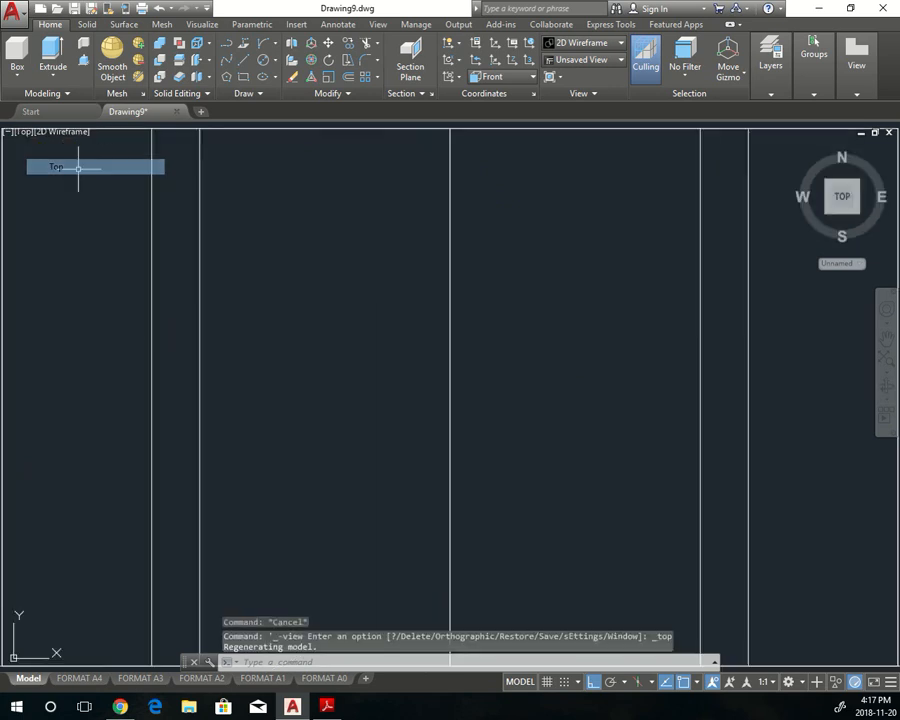
- Draw a rectangle that encloses the whole arched solid with a margin on all sides
{"action": "scroll", "coordinate": [332, 208], "scroll_direction": "down", "scroll_amount": 2}
{"action": "scroll", "coordinate": [310, 272], "scroll_direction": "down", "scroll_amount": 2}
{"action": "key", "text": "Escape"}
{"action": "key", "text": "Escape"}
{"action": "type", "text": "REC"}
{"action": "key", "text": "Return"}
{"action": "left_click", "coordinate": [164, 177]}
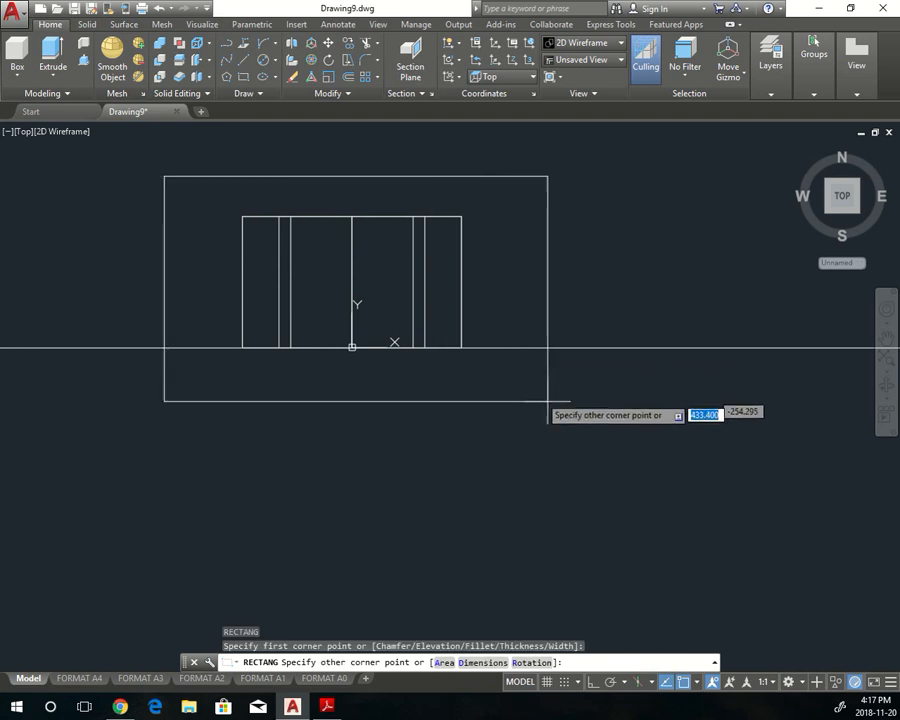
{"action": "key", "text": "Escape"}
{"action": "key", "text": "Escape"}
{"action": "scroll", "coordinate": [226, 251], "scroll_direction": "up", "scroll_amount": 2}
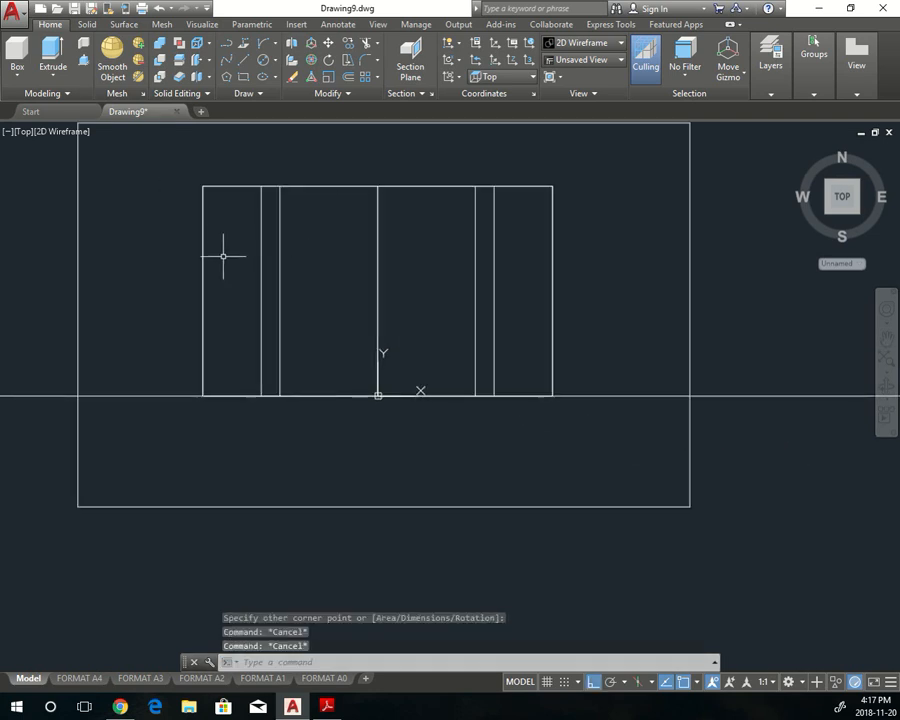
- Draw a two-point circle of diameter 50 extending inward from the midpoint between the two corners of the solid's left edge
{"action": "left_click", "coordinate": [276, 61]}
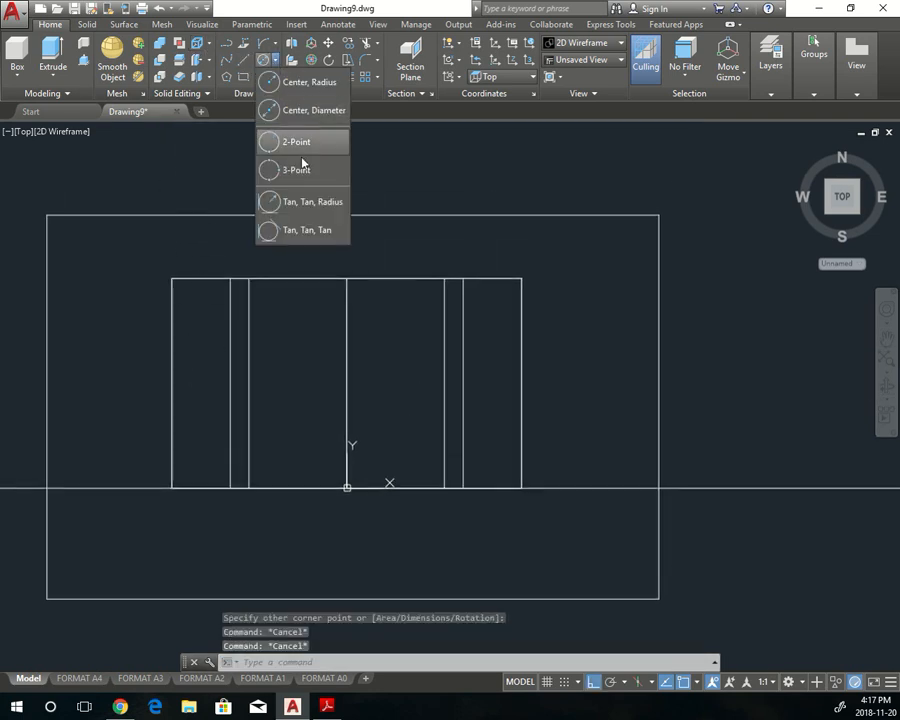
{"action": "left_click", "coordinate": [304, 150]}
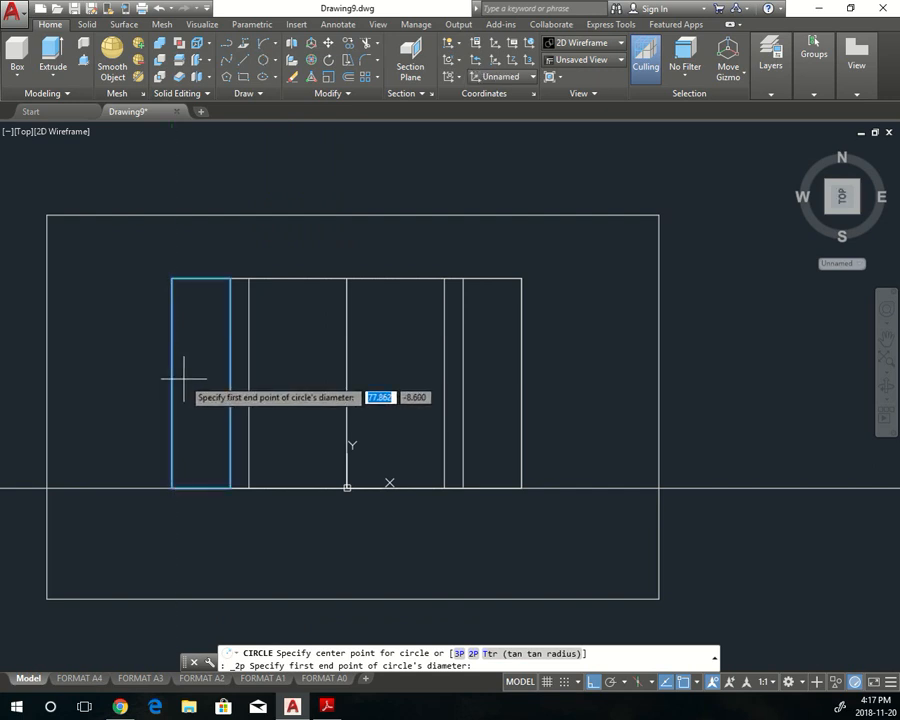
{"action": "right_click", "coordinate": [185, 377], "text": "shift"}
{"action": "left_click", "coordinate": [270, 66]}
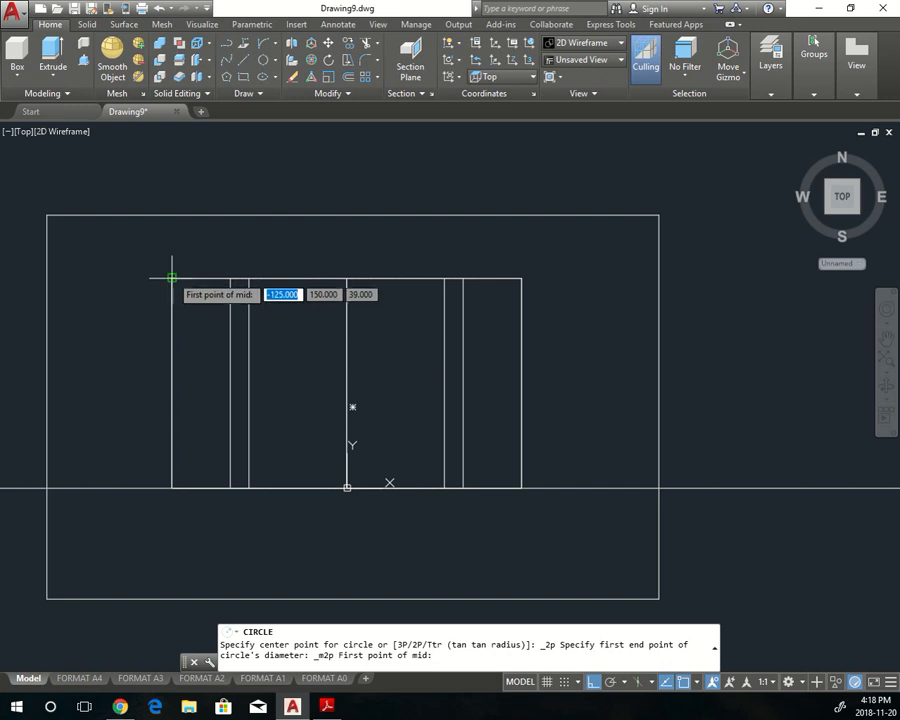
{"action": "left_click", "coordinate": [172, 280]}
{"action": "left_click", "coordinate": [172, 487]}
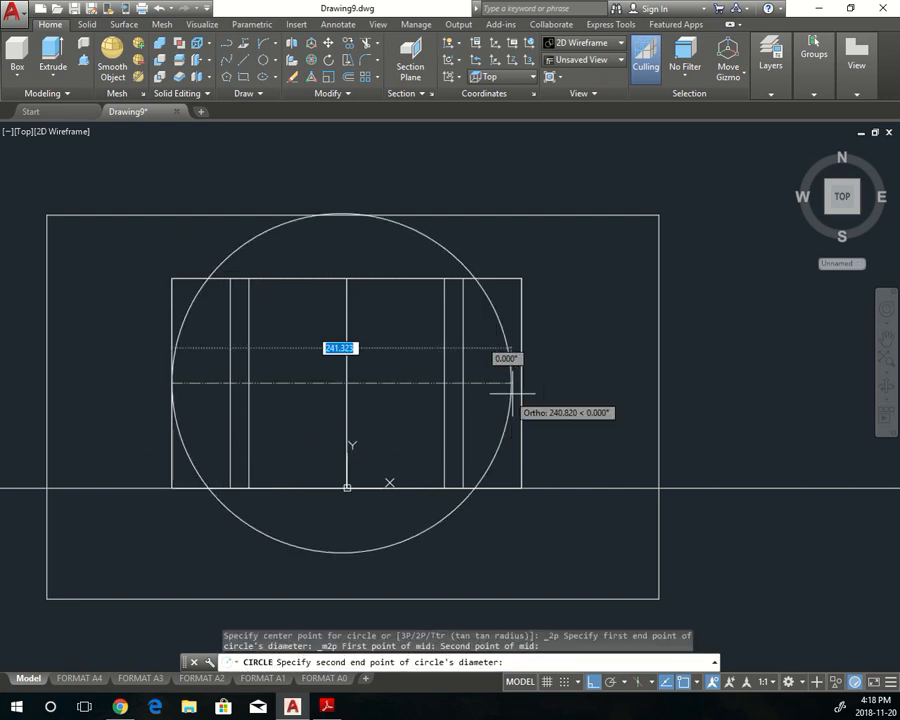
{"action": "key", "text": "F8"}
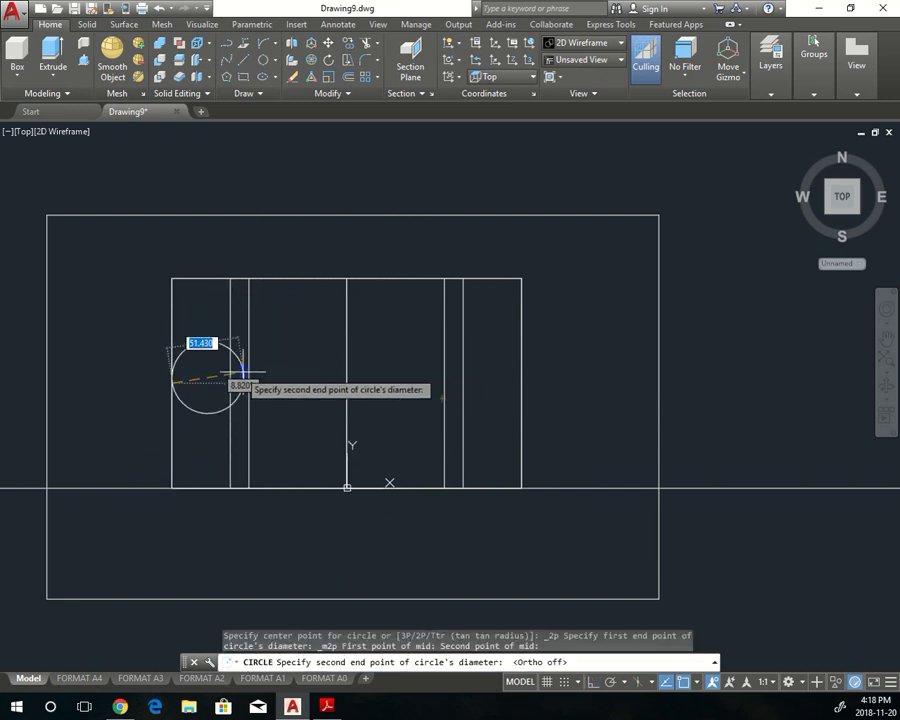
{"action": "key", "text": "F8"}
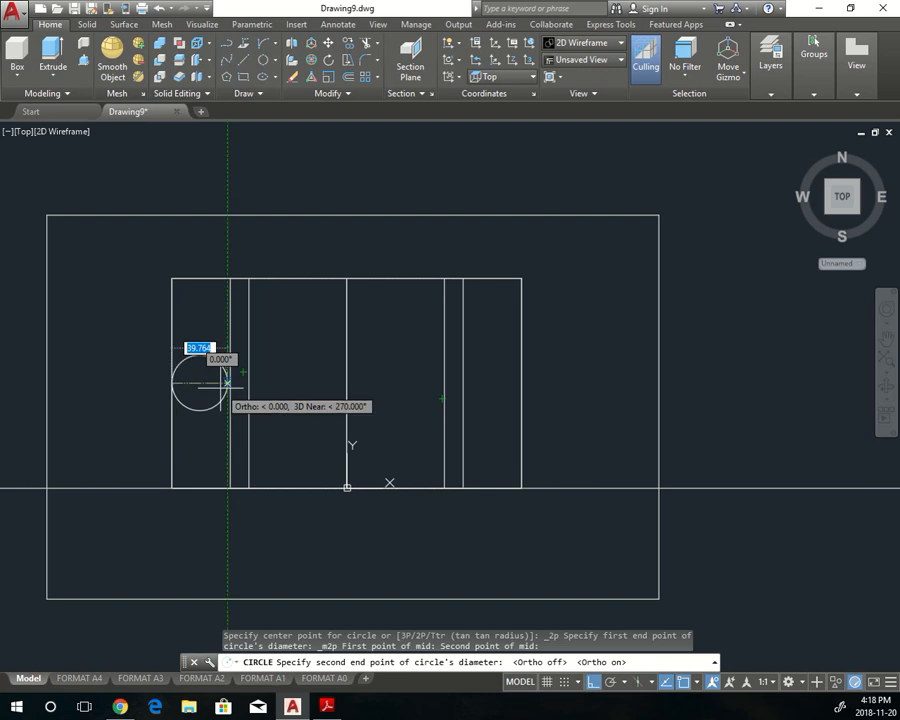
{"action": "type", "text": "50"}
{"action": "key", "text": "Return"}
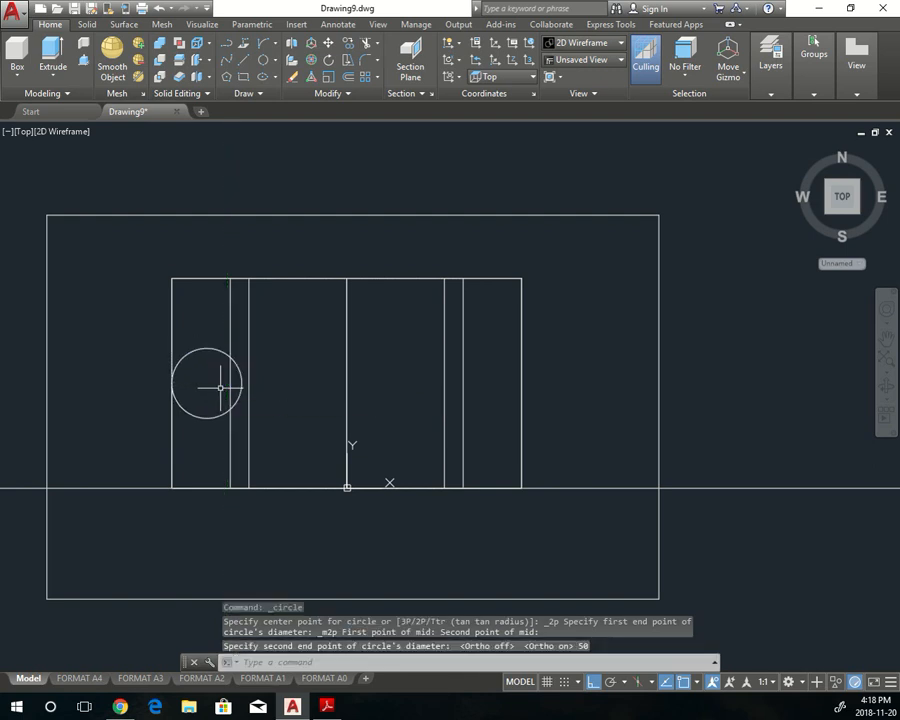
- Mirror the 50-unit circle across the vertical centre line through the origin, keeping the original
{"action": "key", "text": "Escape"}
{"action": "left_click", "coordinate": [191, 350]}
{"action": "type", "text": "M"}
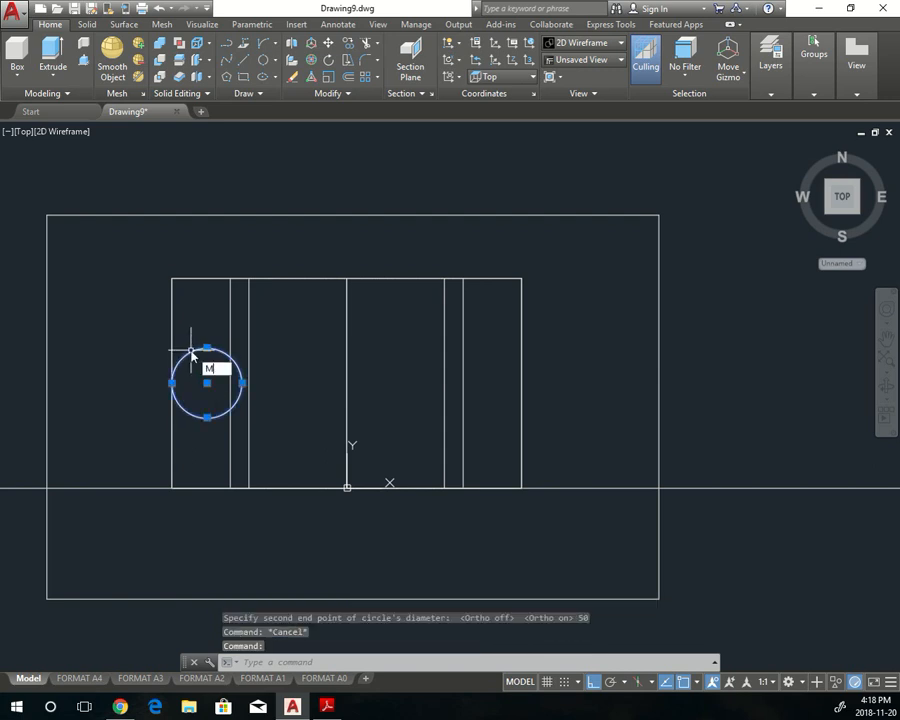
{"action": "type", "text": "i"}
{"action": "key", "text": "Return"}
{"action": "left_click", "coordinate": [347, 488]}
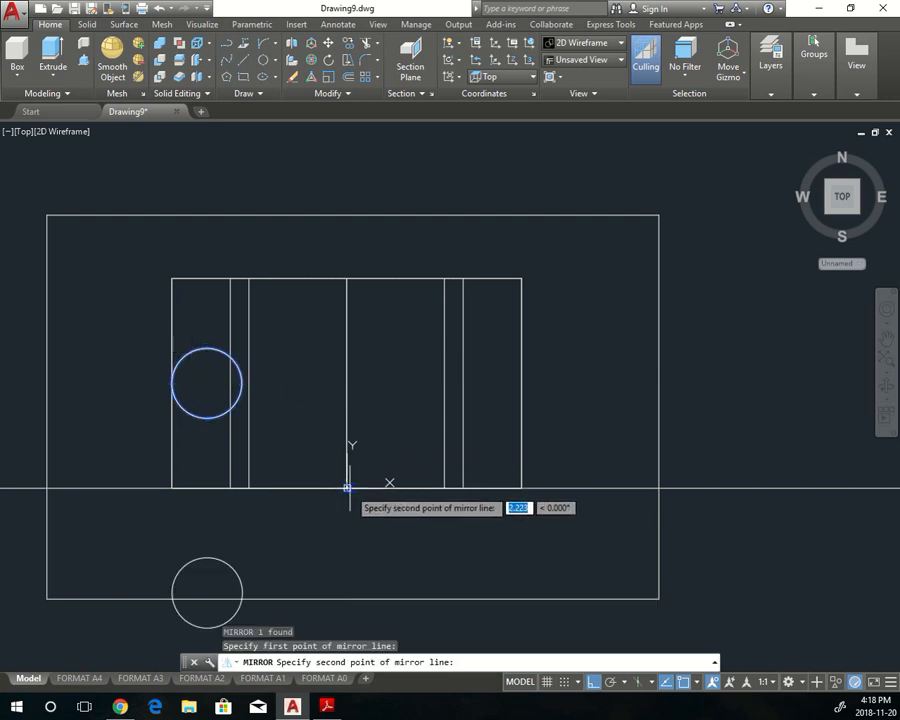
{"action": "key", "text": "Escape"}
{"action": "key", "text": "Escape"}
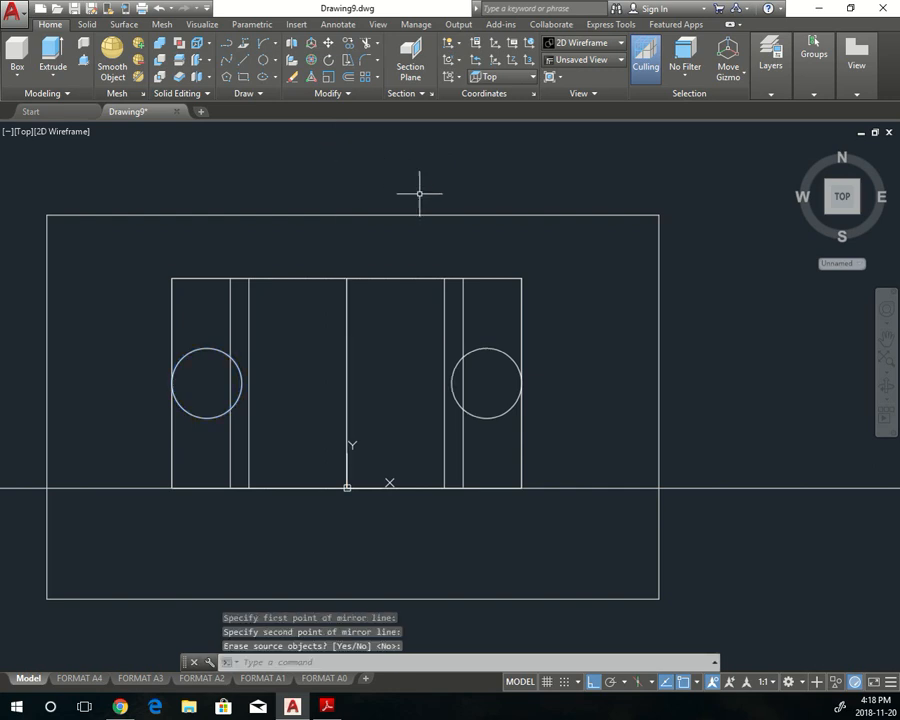
{"action": "key", "text": "Escape"}
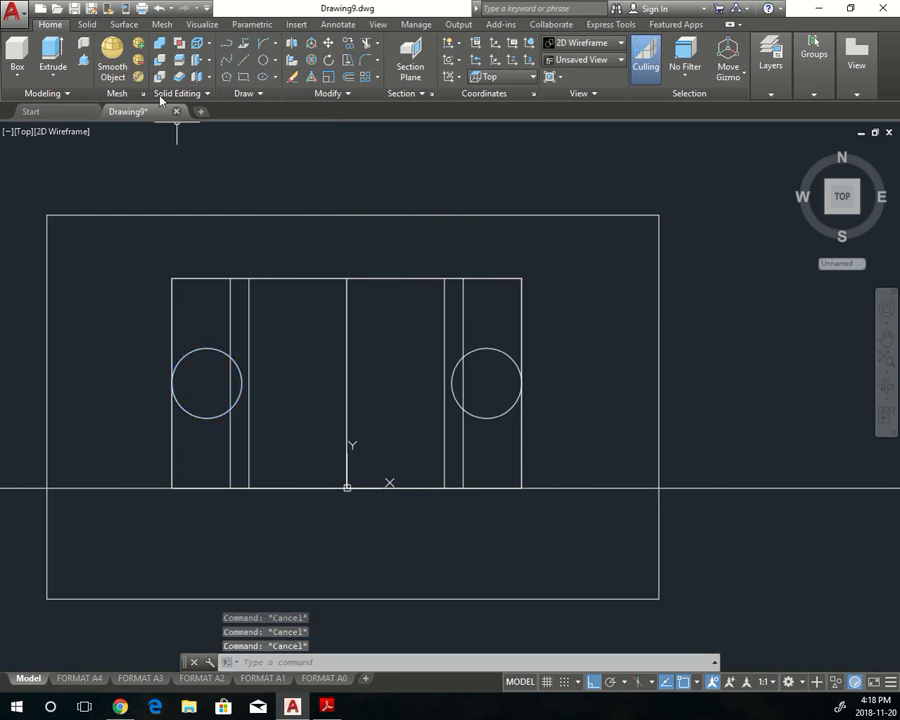
- Draw a two-point circle whose diameter runs along the vertical centre line, between the midpoints of the solid's two long edges
{"action": "left_click", "coordinate": [274, 60]}
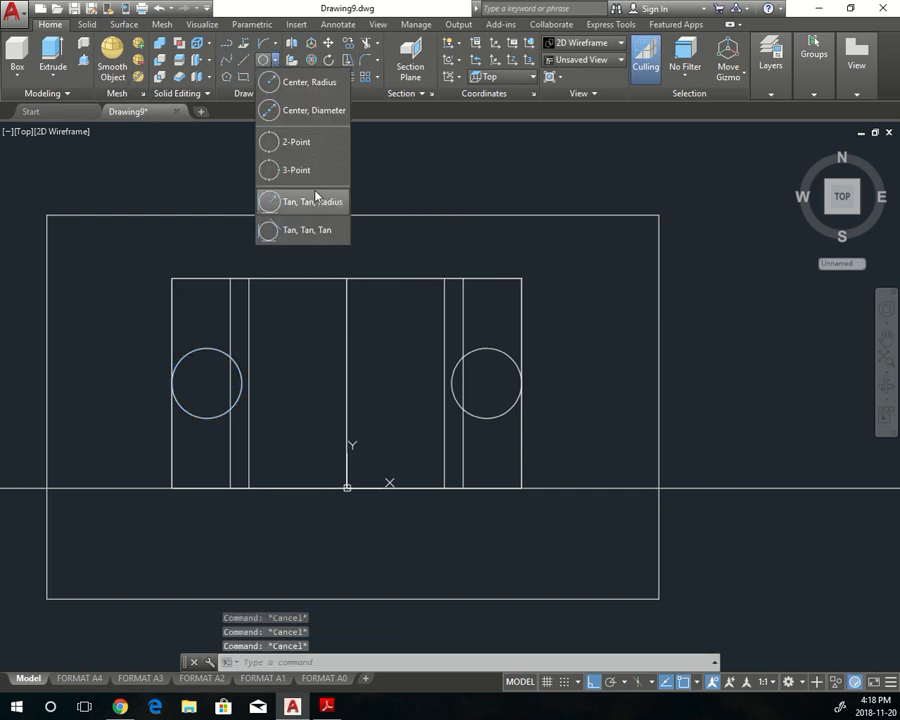
{"action": "left_click", "coordinate": [318, 152]}
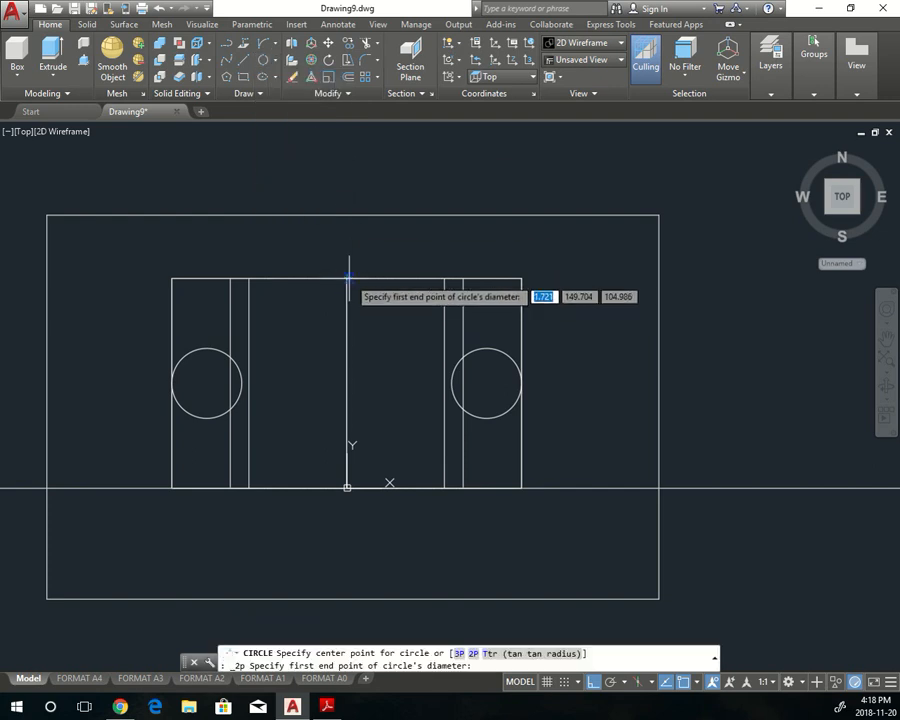
{"action": "left_click", "coordinate": [347, 278]}
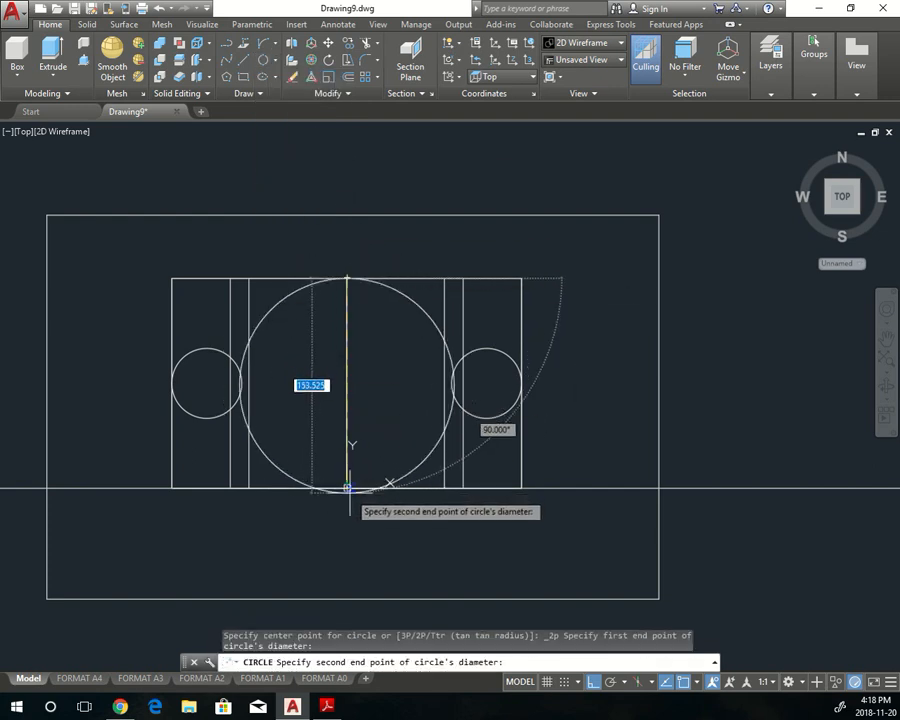
{"action": "key", "text": "Escape"}
{"action": "key", "text": "Escape"}
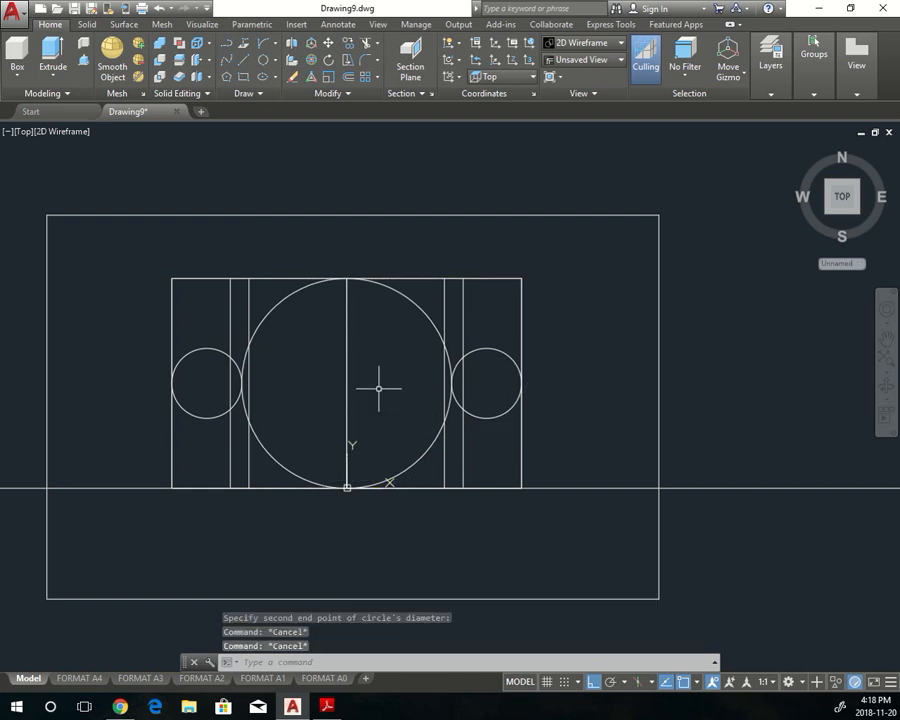
- Set the Center Z of the large circle and both small circles to 0 in their properties
{"action": "left_click", "coordinate": [507, 349]}
{"action": "left_click", "coordinate": [494, 346]}
{"action": "left_click", "coordinate": [427, 307]}
{"action": "left_click", "coordinate": [423, 311]}
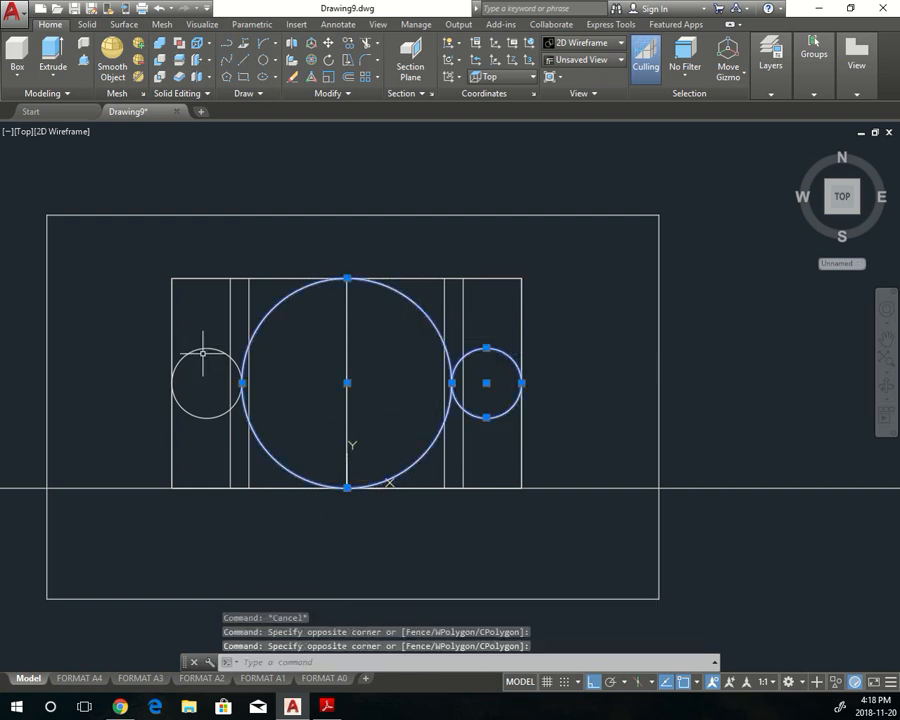
{"action": "left_click", "coordinate": [199, 348]}
{"action": "type", "text": "mo"}
{"action": "key", "text": "Return"}
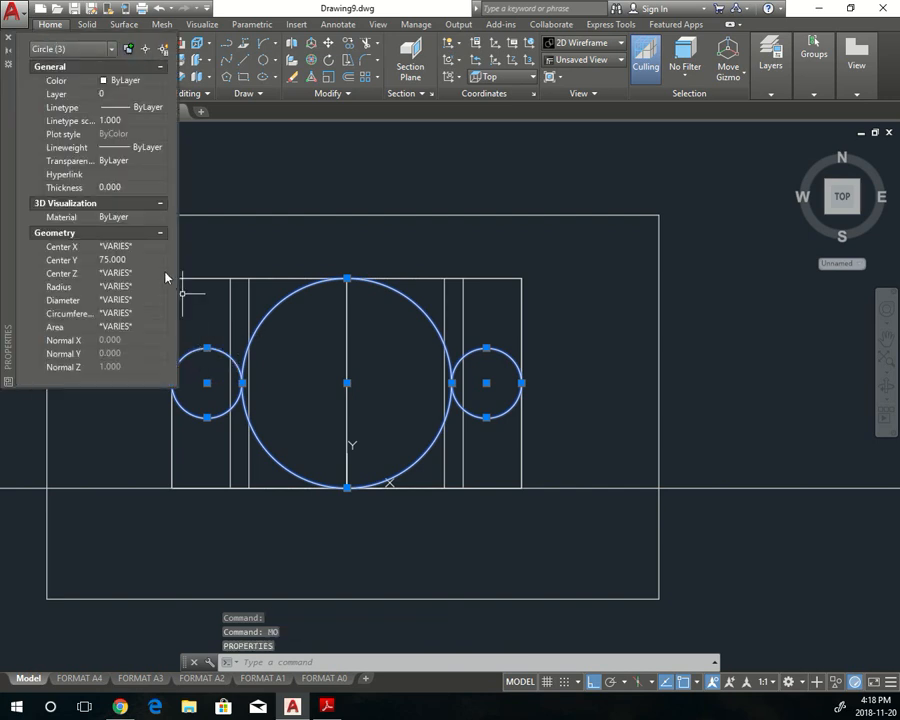
{"action": "left_click", "coordinate": [141, 275]}
{"action": "type", "text": "0"}
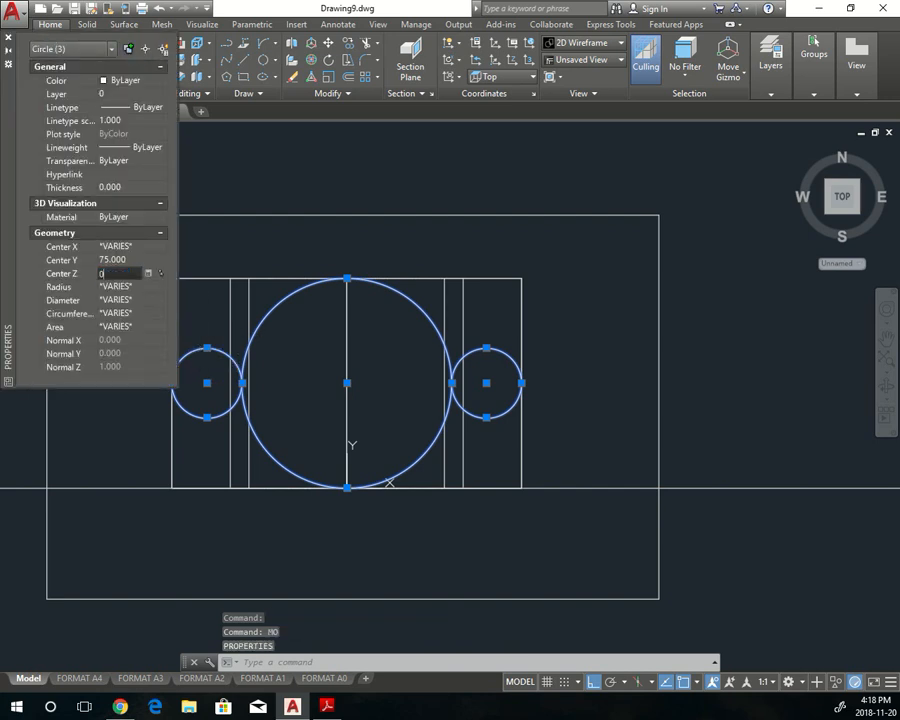
{"action": "left_click", "coordinate": [8, 37]}
{"action": "key", "text": "Escape"}
{"action": "key", "text": "Escape"}
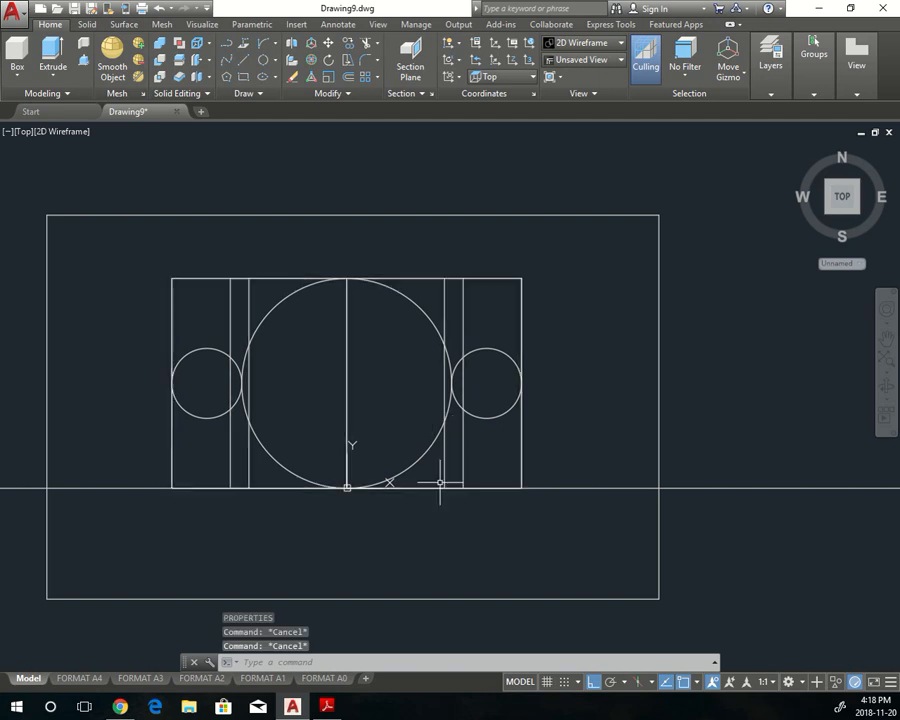
- Draw a line tangent to the upper side of the left small circle and the upper side of the large circle
{"action": "type", "text": "l"}
{"action": "key", "text": "Return"}
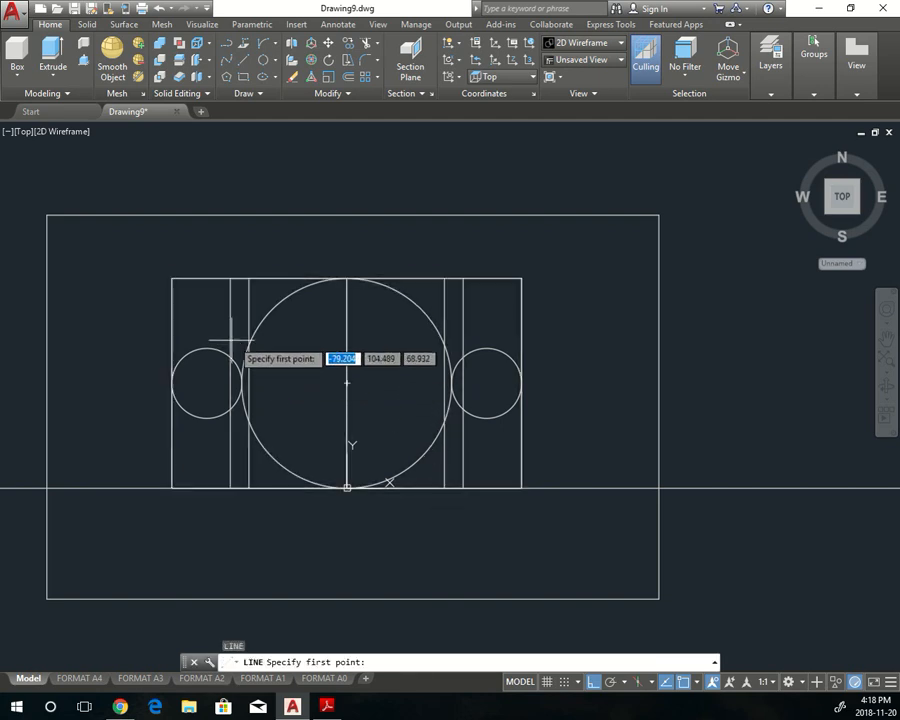
{"action": "right_click", "coordinate": [190, 342], "text": "shift"}
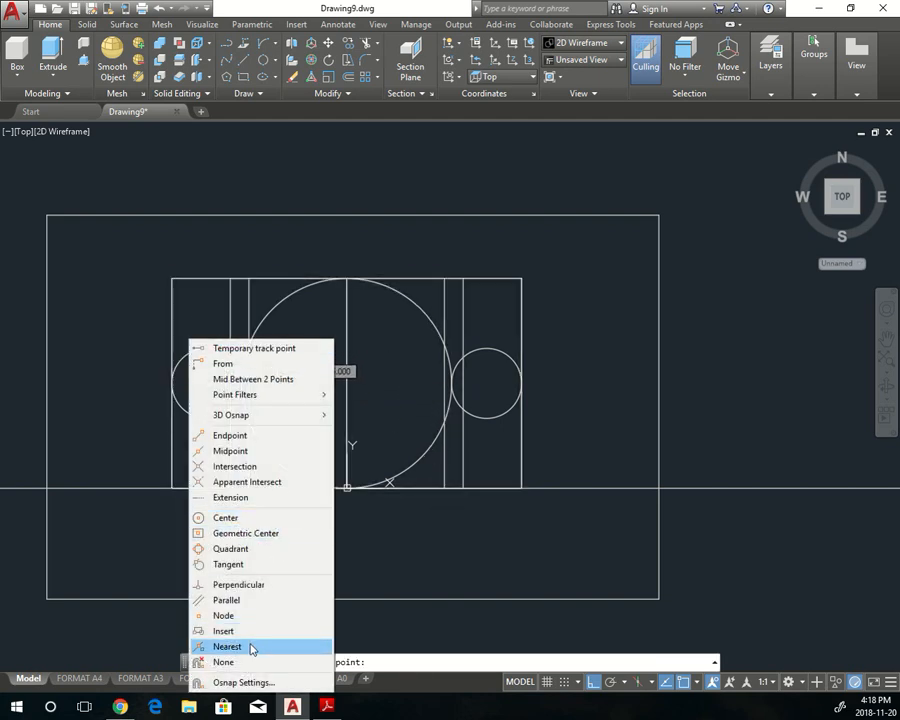
{"action": "left_click", "coordinate": [265, 564]}
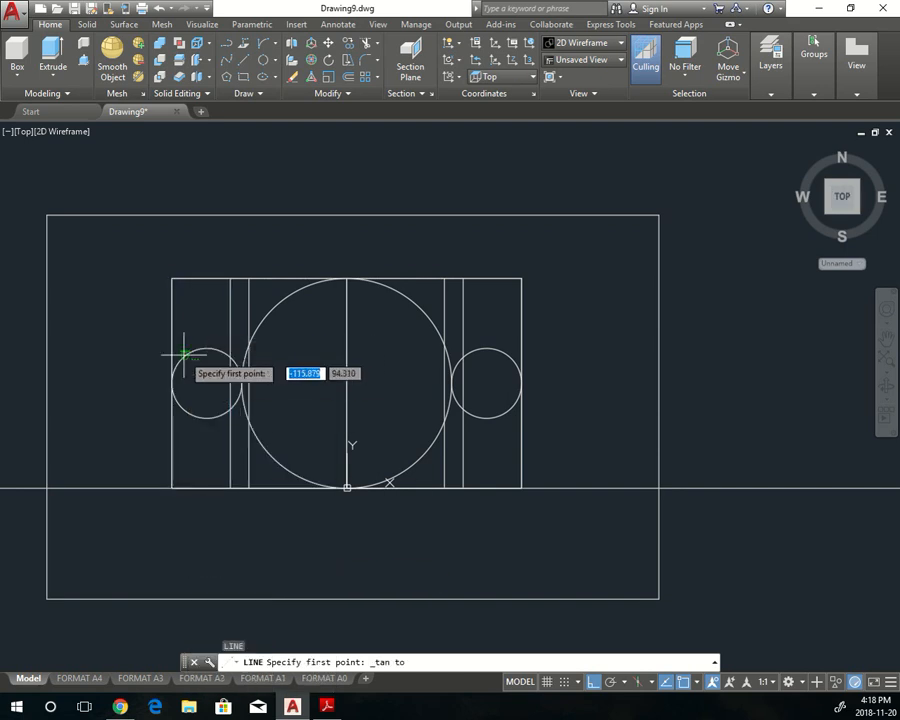
{"action": "left_click", "coordinate": [181, 356]}
{"action": "right_click", "coordinate": [287, 297], "text": "shift"}
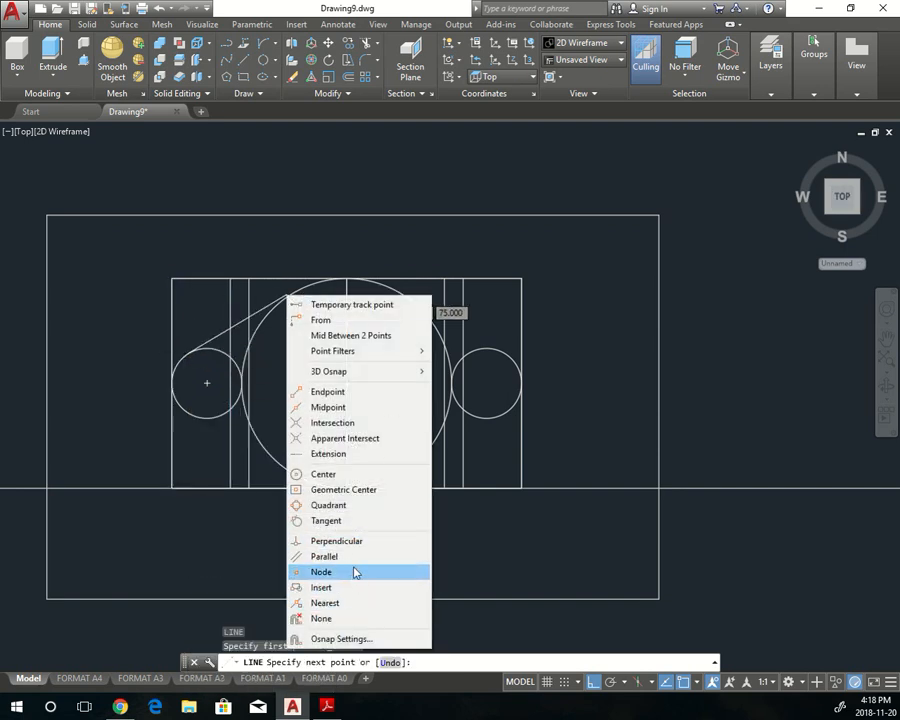
{"action": "left_click", "coordinate": [363, 522]}
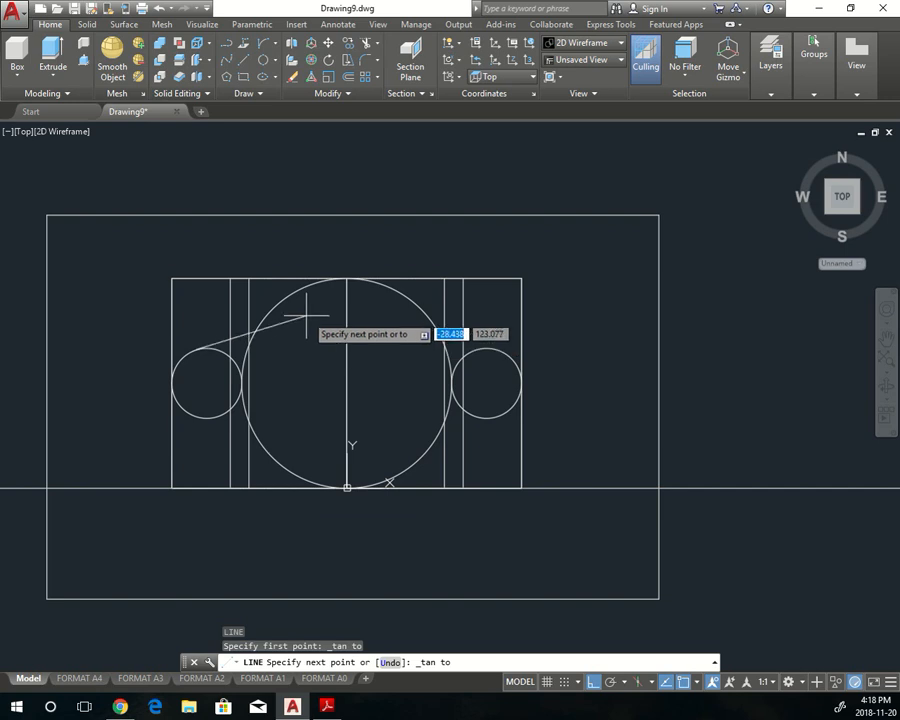
{"action": "left_click", "coordinate": [297, 288]}
{"action": "key", "text": "Escape"}
- Draw a line tangent to the upper side of the large circle and the upper side of the right small circle
{"action": "key", "text": "Return"}
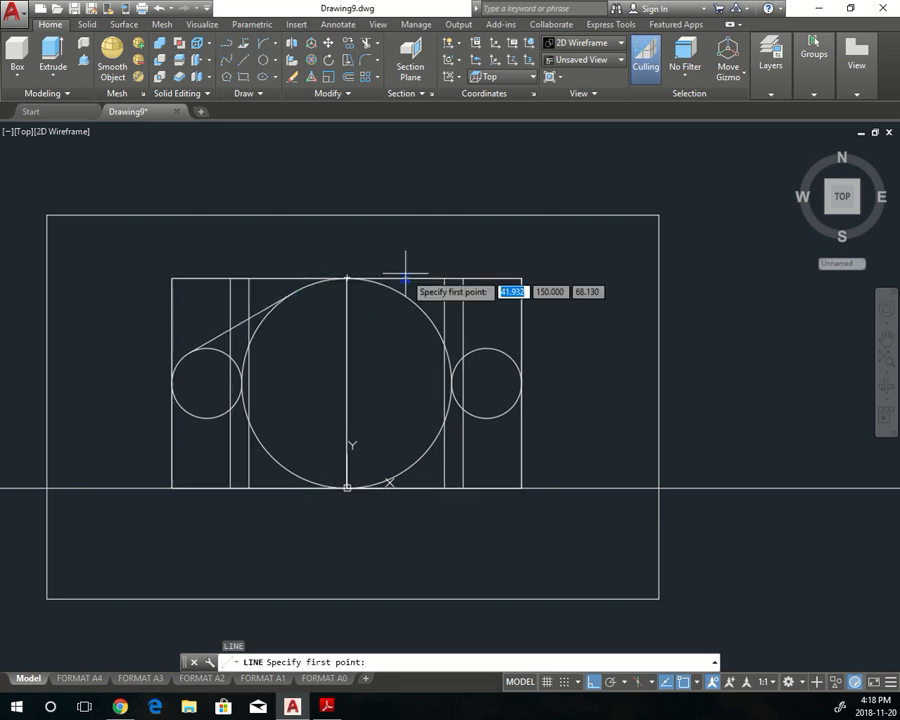
{"action": "right_click", "coordinate": [416, 297], "text": "shift"}
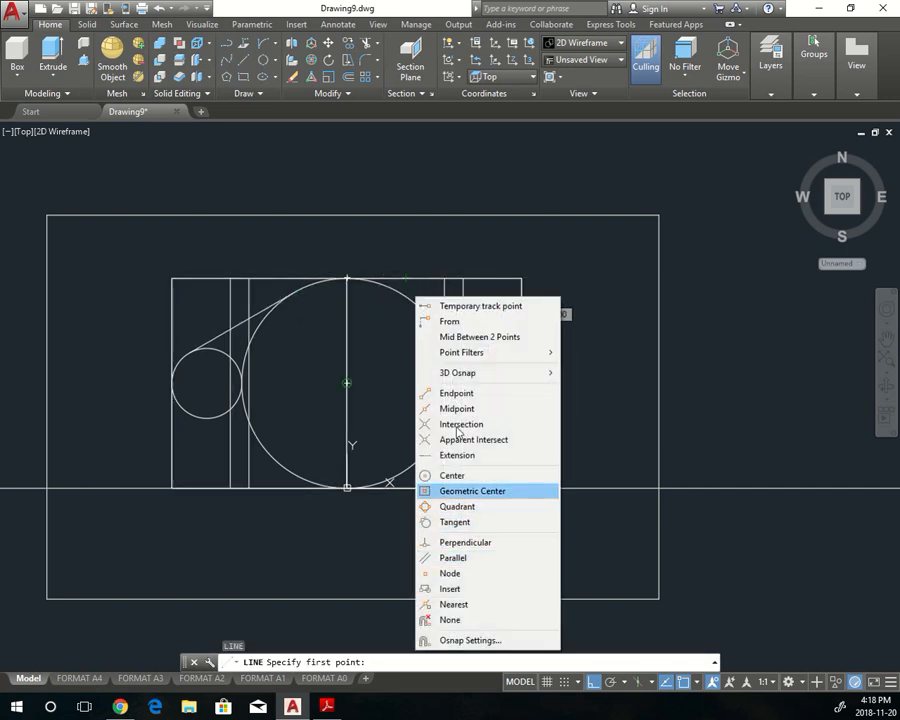
{"action": "left_click", "coordinate": [455, 522]}
{"action": "left_click", "coordinate": [401, 294]}
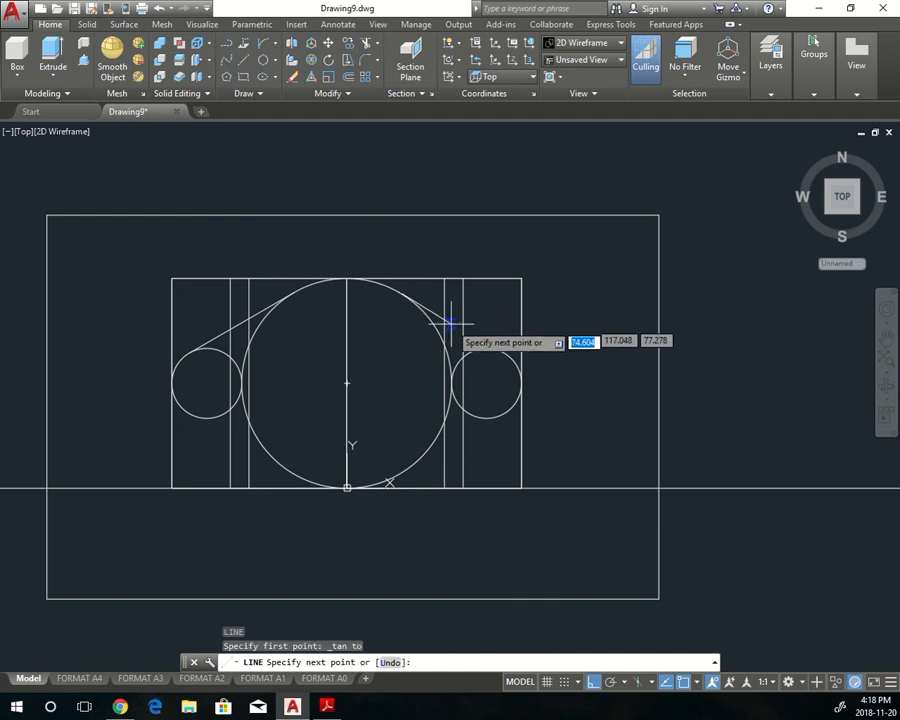
{"action": "right_click", "coordinate": [478, 341], "text": "shift"}
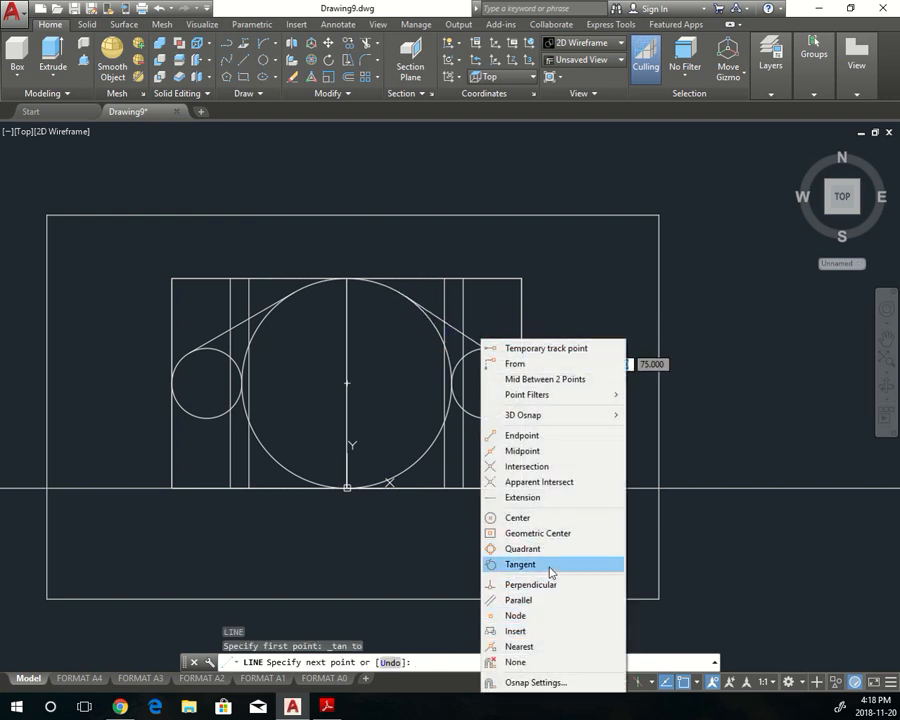
{"action": "left_click", "coordinate": [549, 569]}
{"action": "left_click", "coordinate": [494, 344]}
{"action": "key", "text": "Escape"}
{"action": "key", "text": "Escape"}
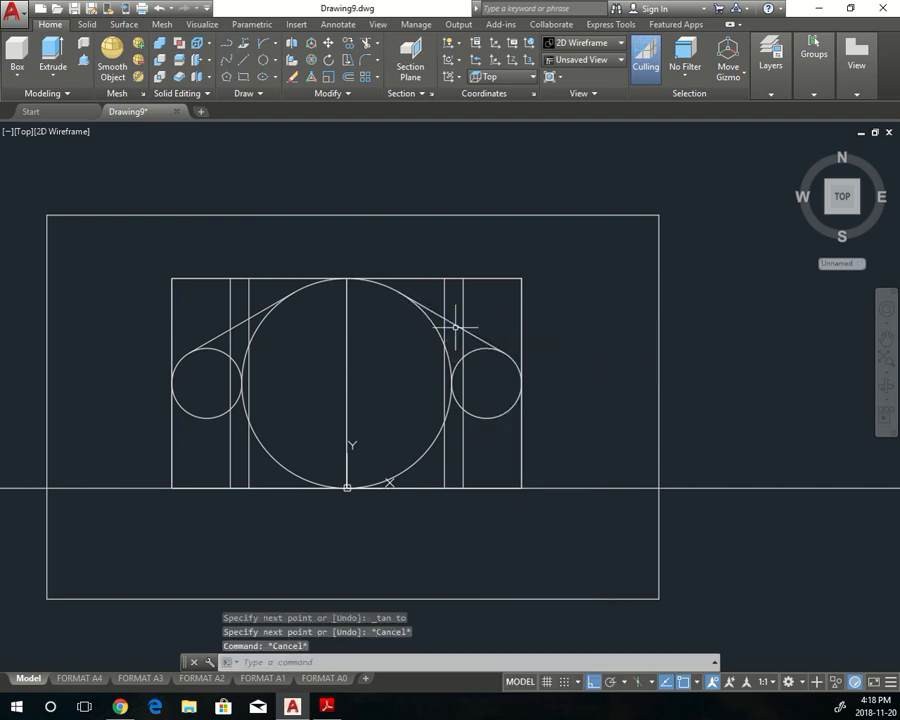
- Mirror both tangent lines across the horizontal line through the small circles' centres, keeping the originals
{"action": "left_click", "coordinate": [475, 333]}
{"action": "left_click", "coordinate": [261, 311]}
{"action": "type", "text": "MI"}
{"action": "key", "text": "Return"}
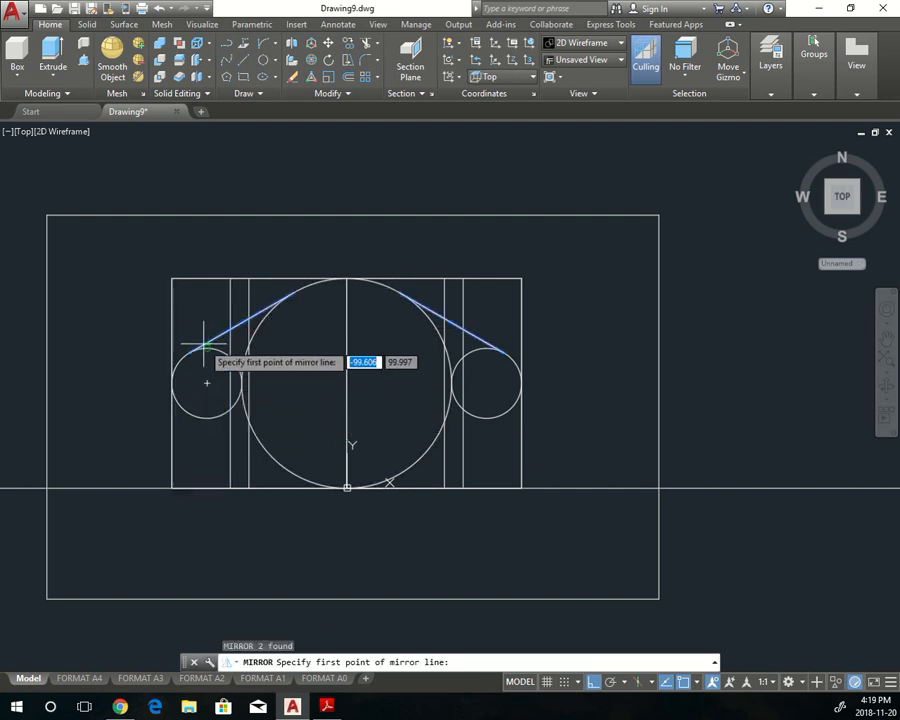
{"action": "left_click", "coordinate": [206, 382]}
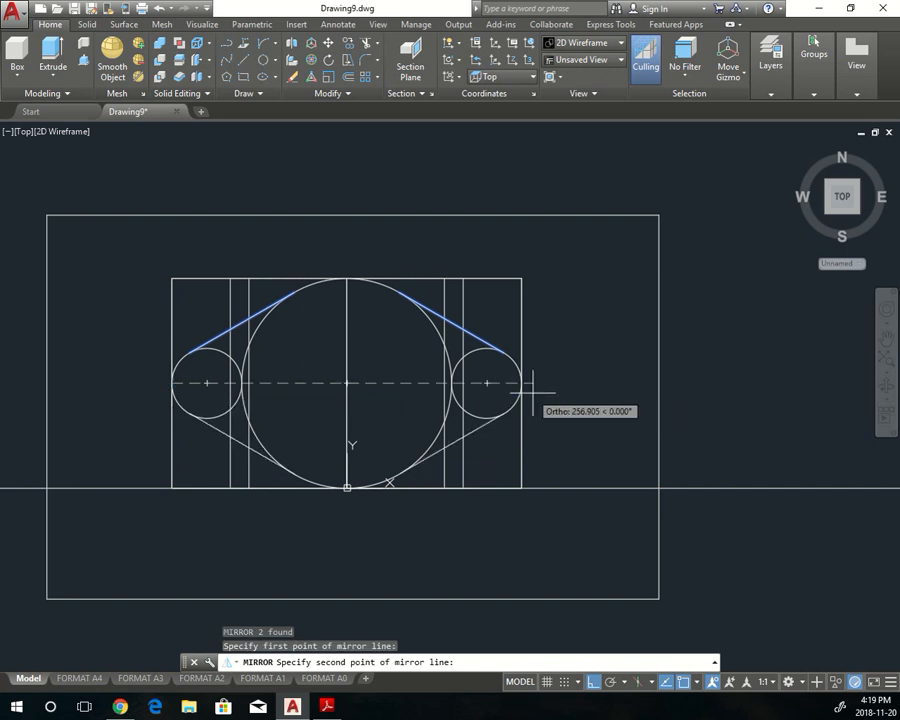
{"action": "left_click", "coordinate": [487, 382]}
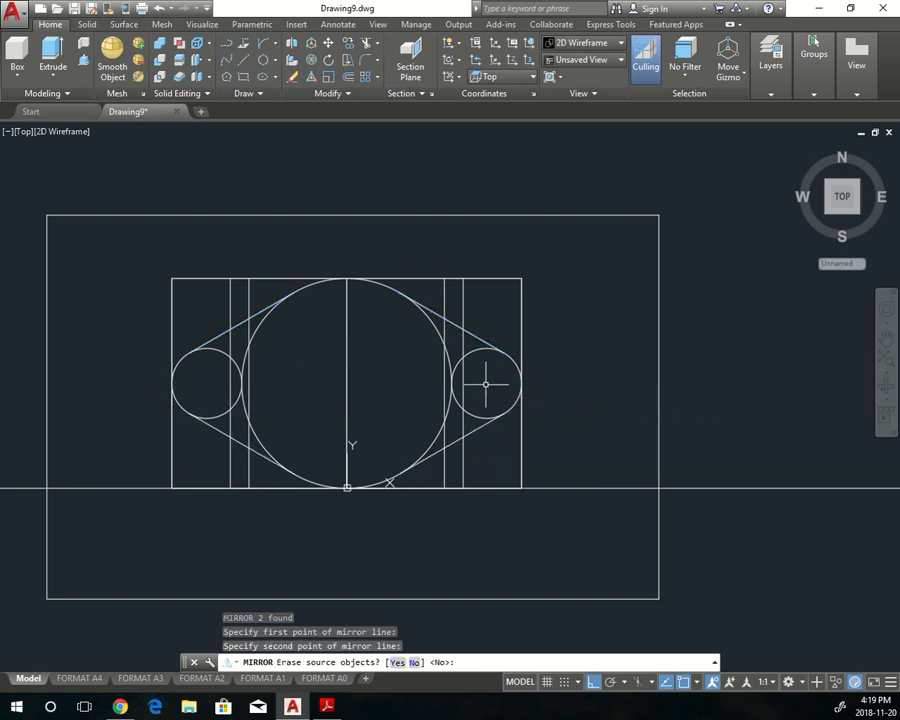
{"action": "key", "text": "Escape"}
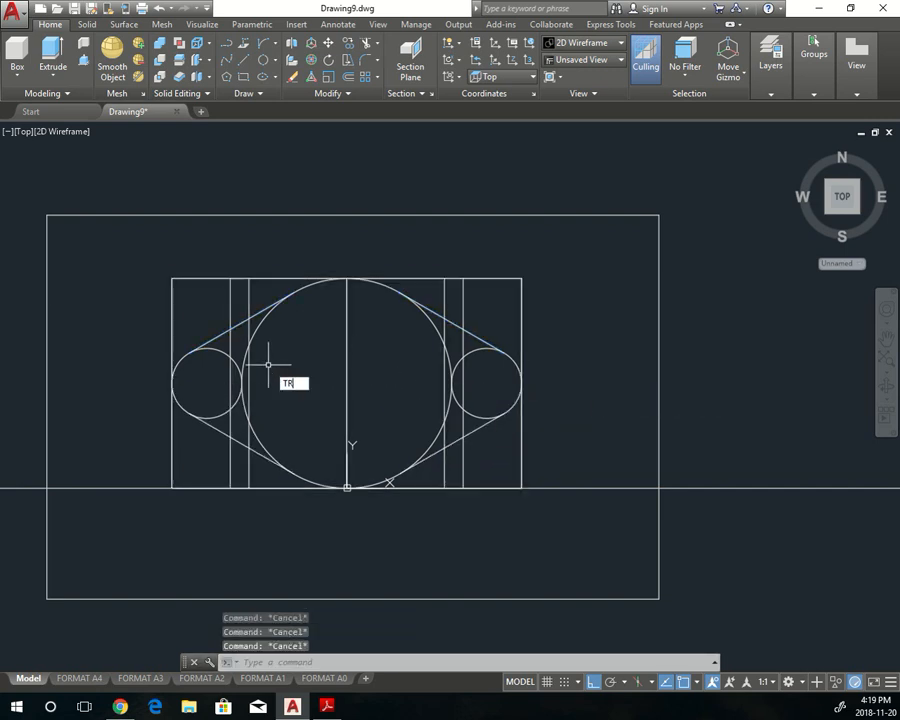
- Trim the inner arcs of the large circle and both small circles, leaving only the outer flange outline
{"action": "key", "text": "Return"}
{"action": "key", "text": "Return"}
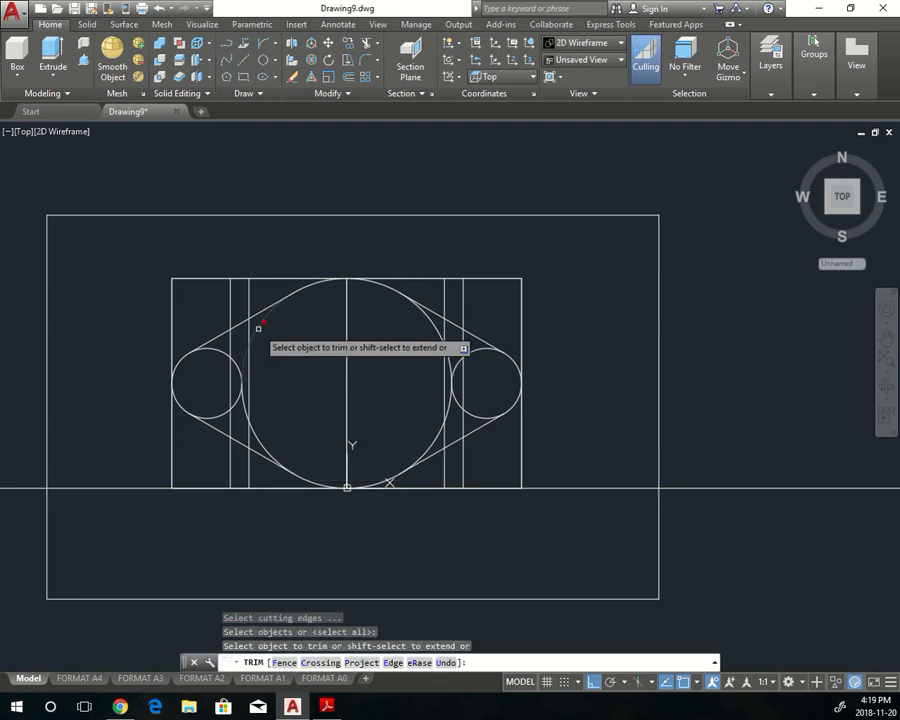
{"action": "left_click", "coordinate": [257, 328]}
{"action": "left_click", "coordinate": [219, 416]}
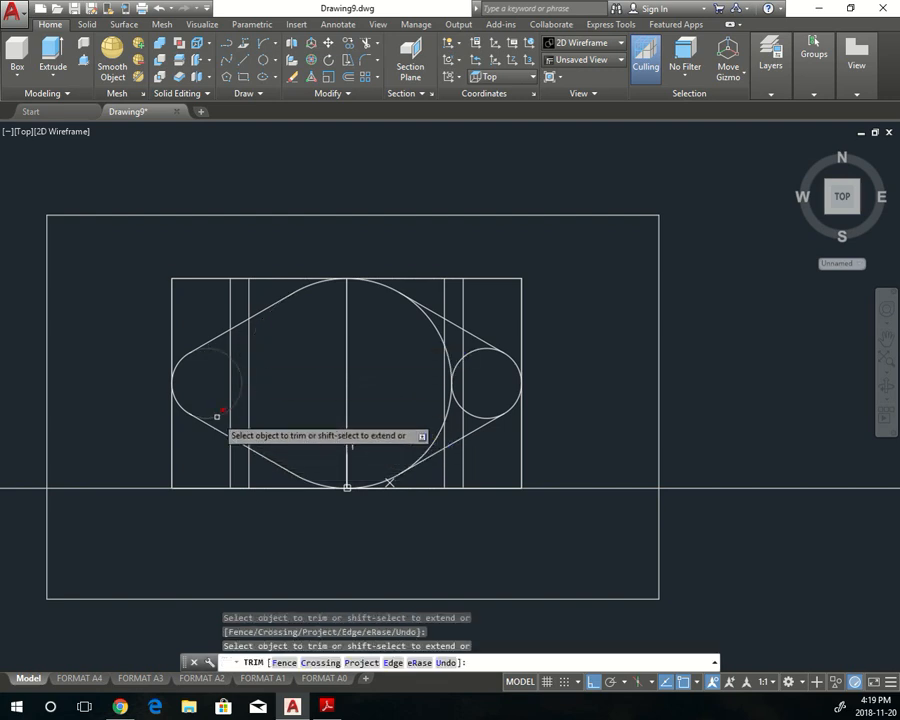
{"action": "left_click", "coordinate": [430, 440]}
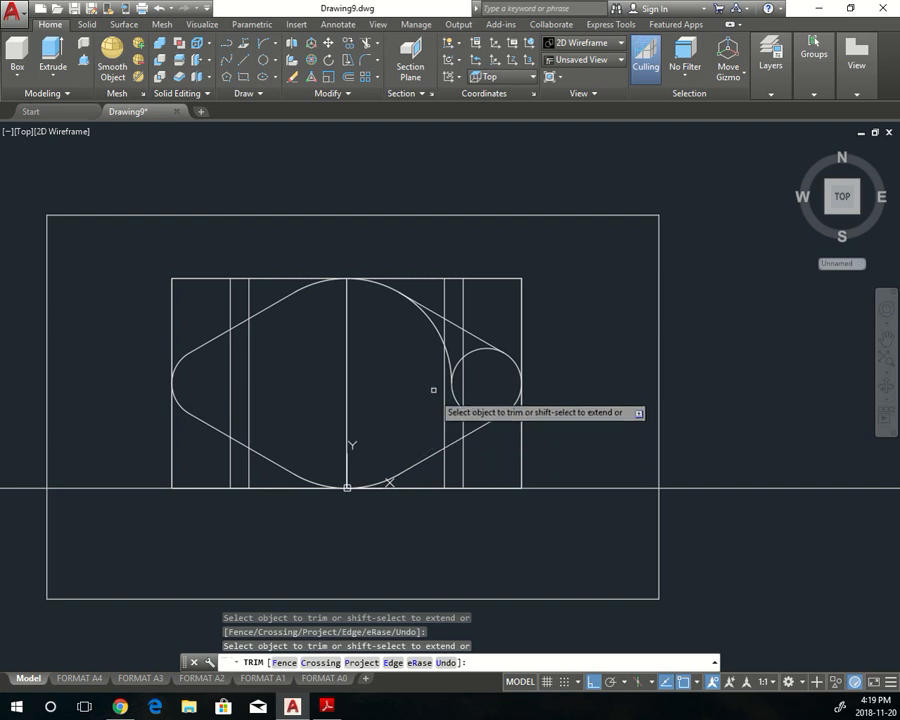
{"action": "left_click", "coordinate": [451, 362]}
{"action": "left_click", "coordinate": [454, 367]}
{"action": "key", "text": "Escape"}
{"action": "key", "text": "Escape"}
{"action": "key", "text": "Escape"}
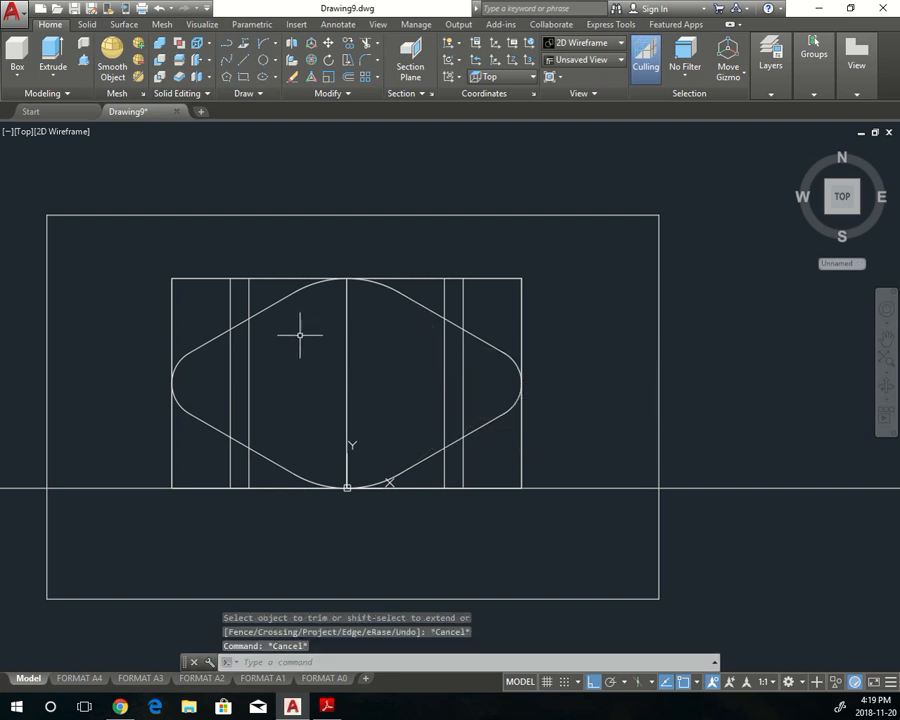
- Join the four tangent lines and four arcs of the flange outline into one polyline
{"action": "left_click", "coordinate": [269, 305]}
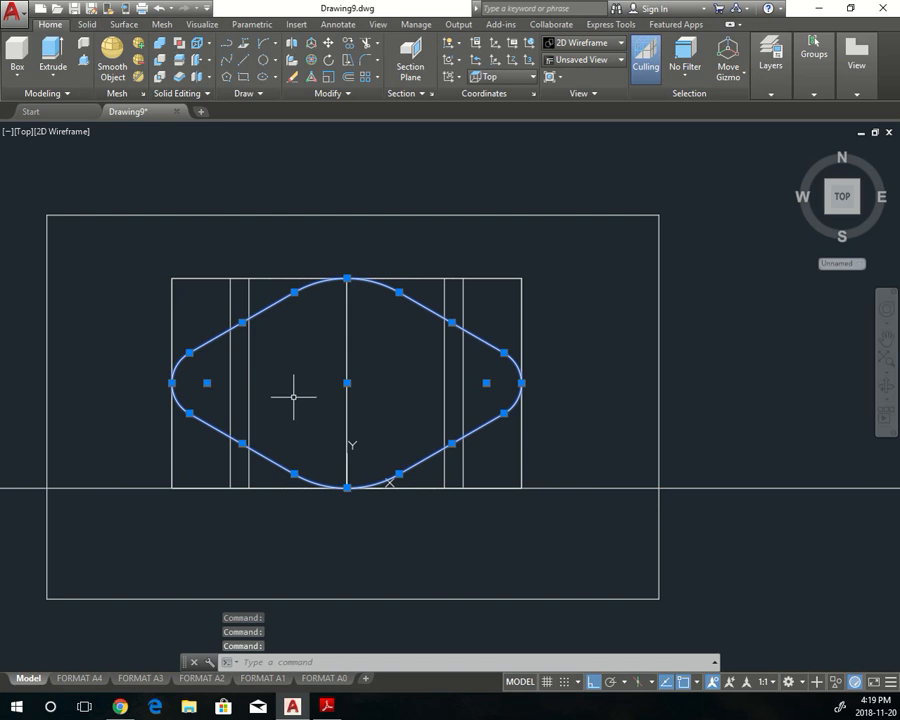
{"action": "type", "text": "IN"}
{"action": "key", "text": "Return"}
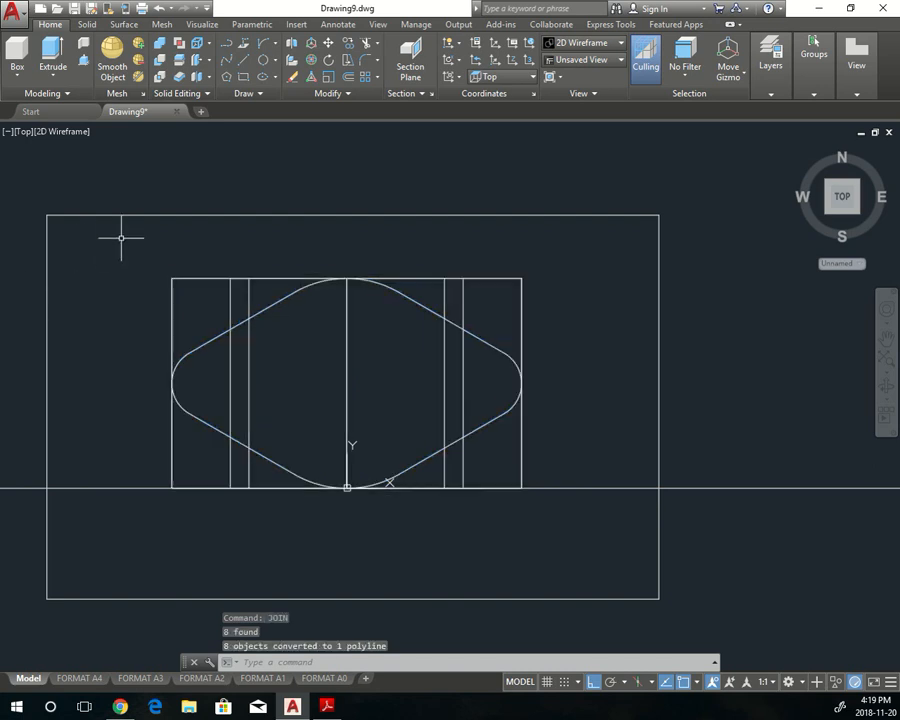
{"action": "key", "text": "Escape"}
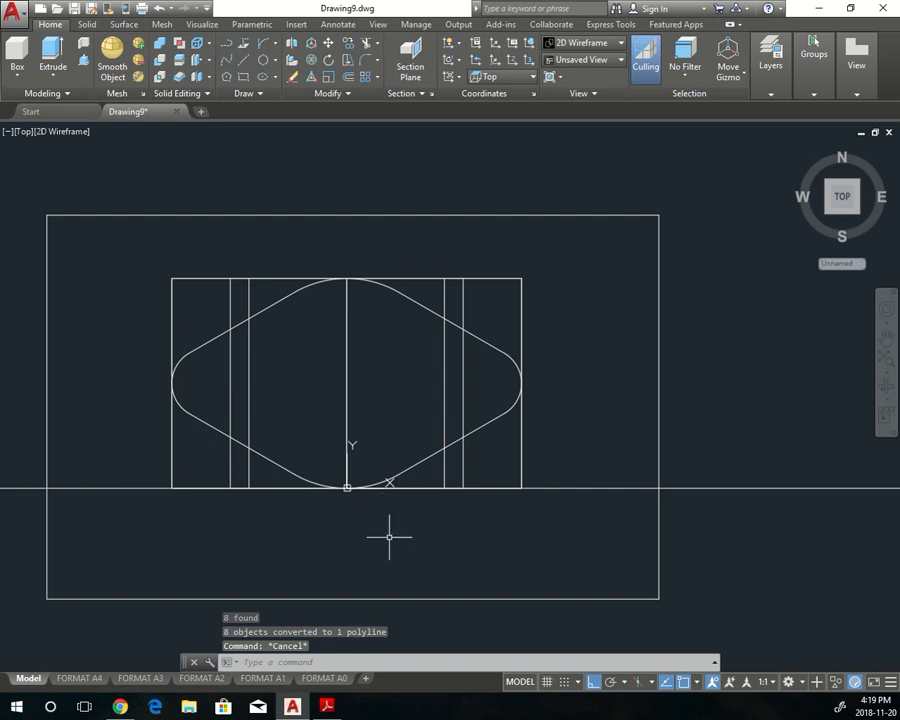
{"action": "key", "text": "Escape"}
- Delete the large rectangle that encloses the solid
{"action": "left_click", "coordinate": [385, 585]}
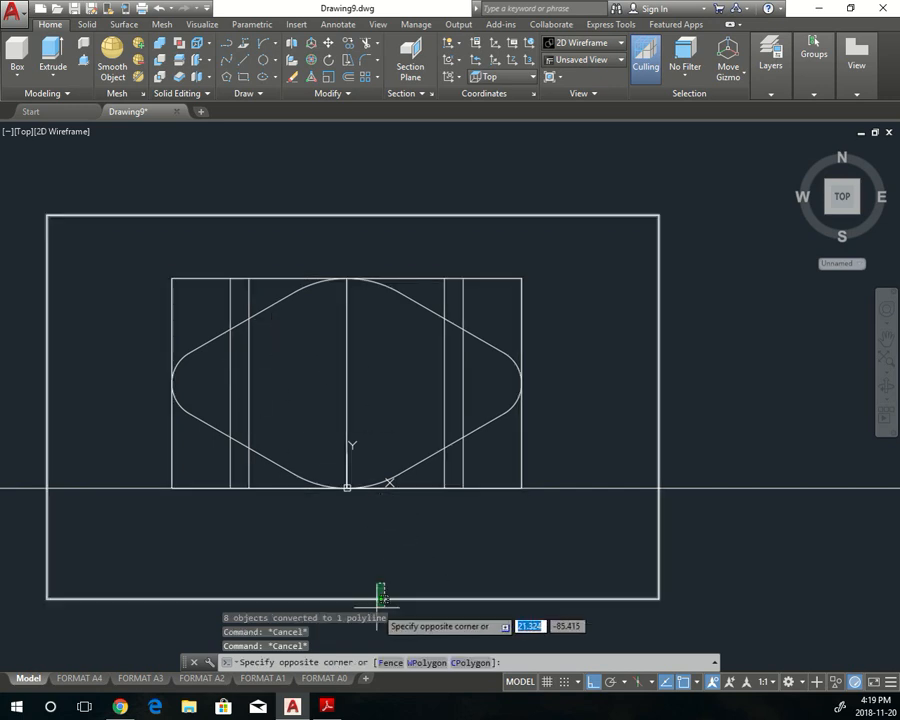
{"action": "left_click", "coordinate": [377, 600]}
{"action": "key", "text": "Delete"}
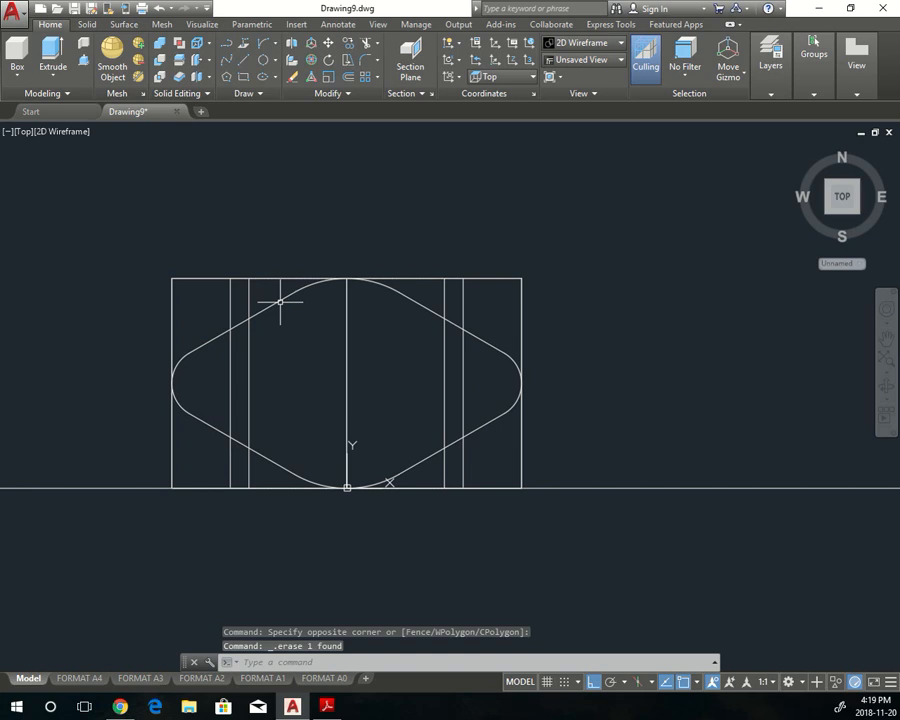
- Offset the joined flange outline outward by 75
{"action": "left_click", "coordinate": [279, 300]}
{"action": "type", "text": "o"}
{"action": "key", "text": "Return"}
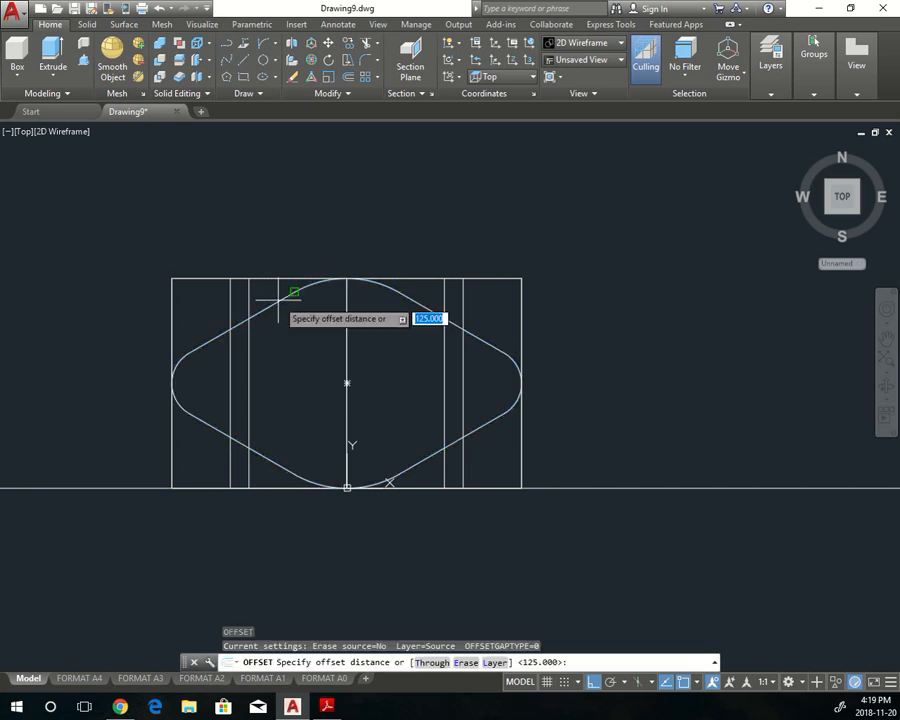
{"action": "type", "text": "50"}
{"action": "key", "text": "Return"}
{"action": "left_click", "coordinate": [279, 301]}
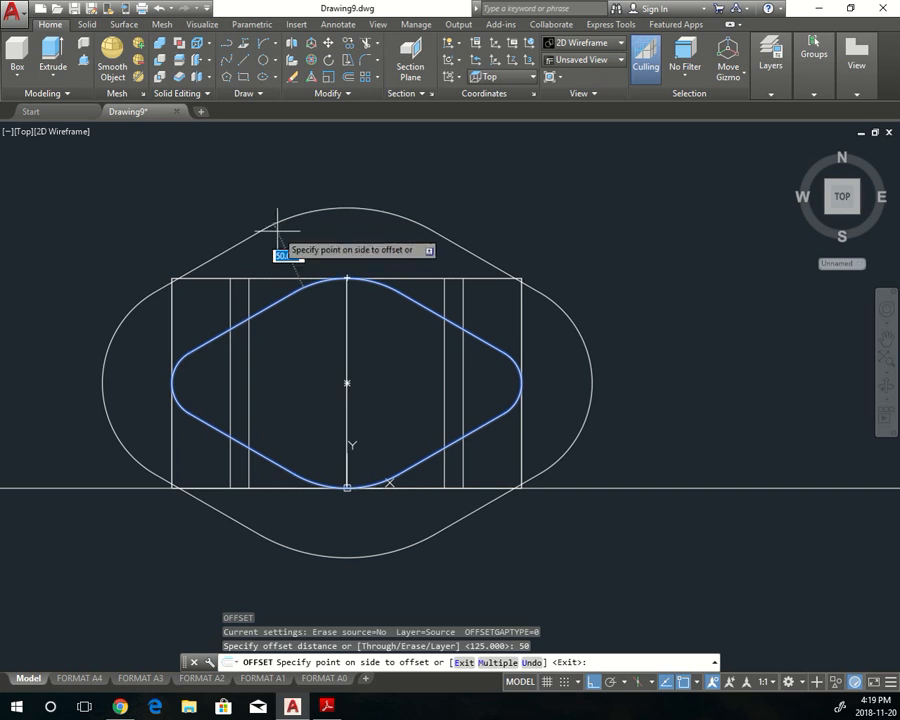
{"action": "type", "text": "75"}
{"action": "key", "text": "Return"}
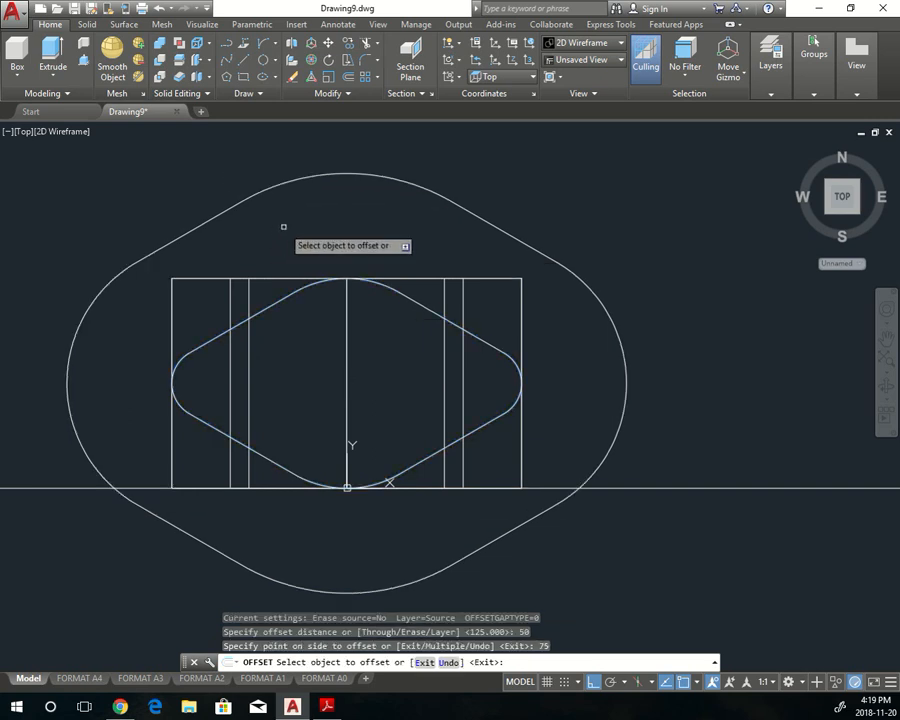
{"action": "key", "text": "Escape"}
{"action": "key", "text": "Escape"}
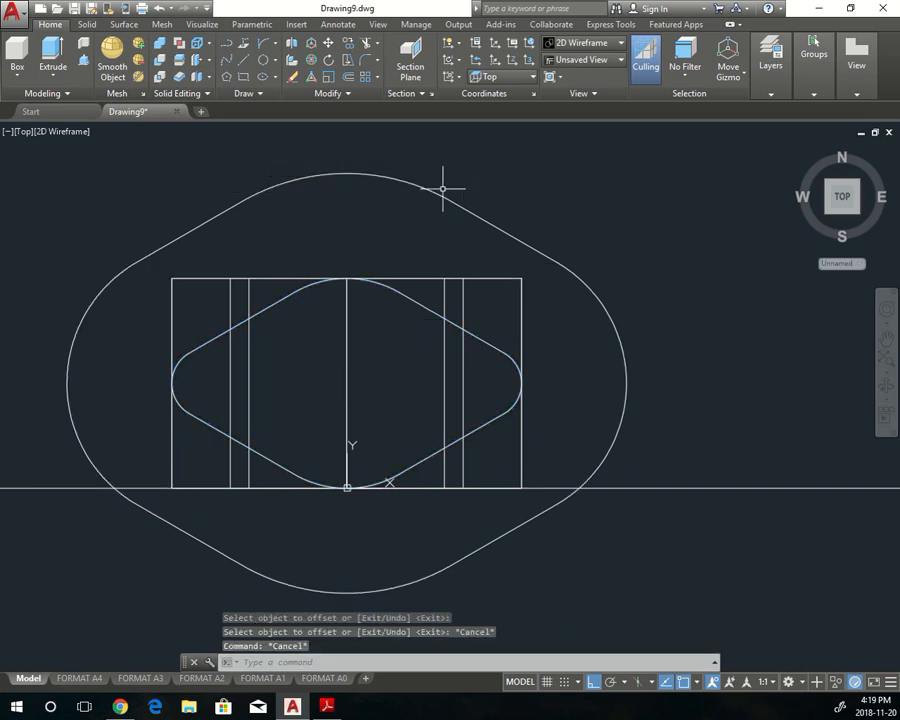
- Extrude the inner and outer flange outlines together upward about 240, past the top of the arched base
{"action": "left_click", "coordinate": [410, 296]}
{"action": "left_click", "coordinate": [474, 209]}
{"action": "middle_click_drag", "start_coordinate": [406, 433], "coordinate": [428, 275], "text": "shift"}
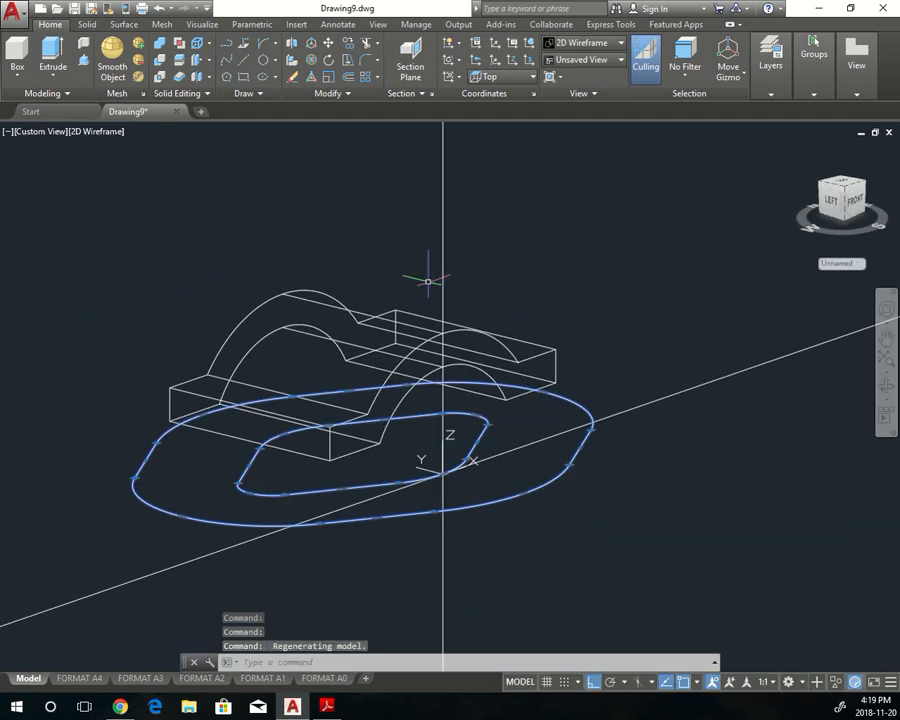
{"action": "left_click", "coordinate": [48, 52]}
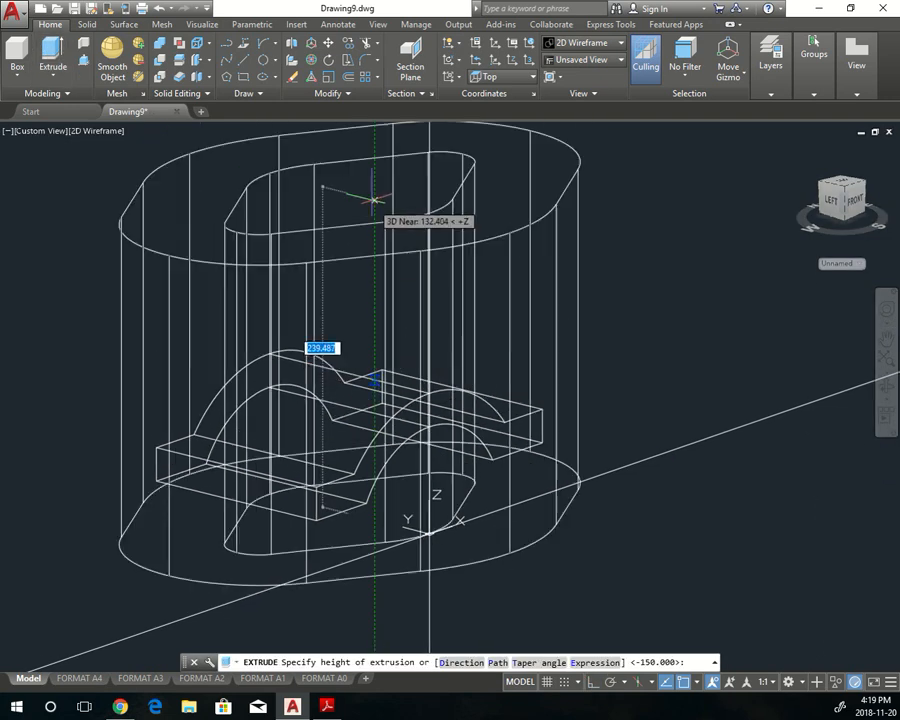
{"action": "key", "text": "Escape"}
{"action": "key", "text": "Escape"}
{"action": "key", "text": "Escape"}
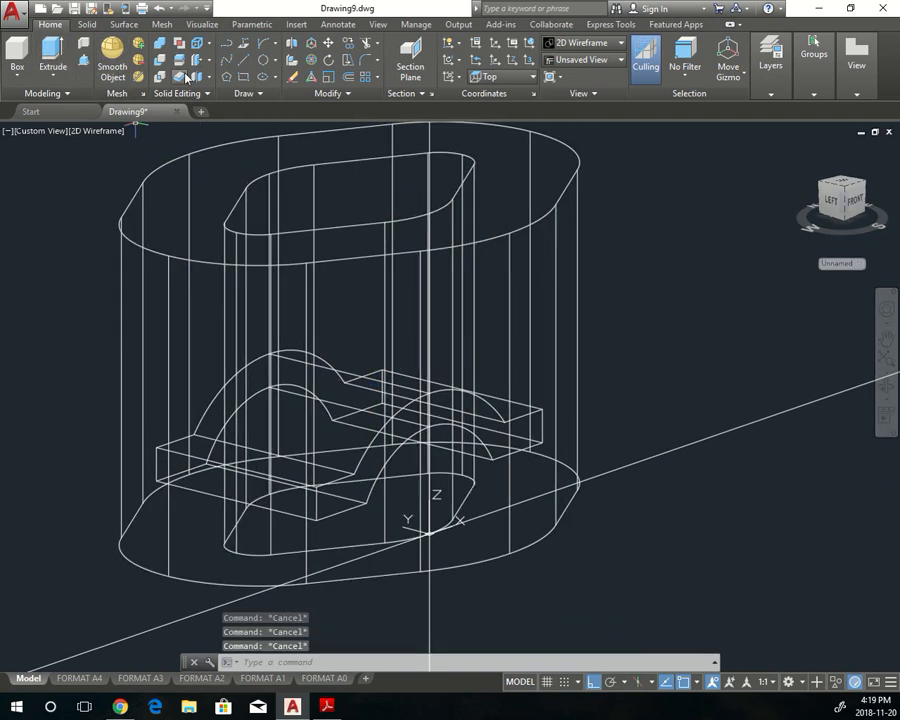
- Subtract the inner flange extrusion from the outer extrusion
{"action": "left_click", "coordinate": [160, 62]}
{"action": "left_click", "coordinate": [577, 192]}
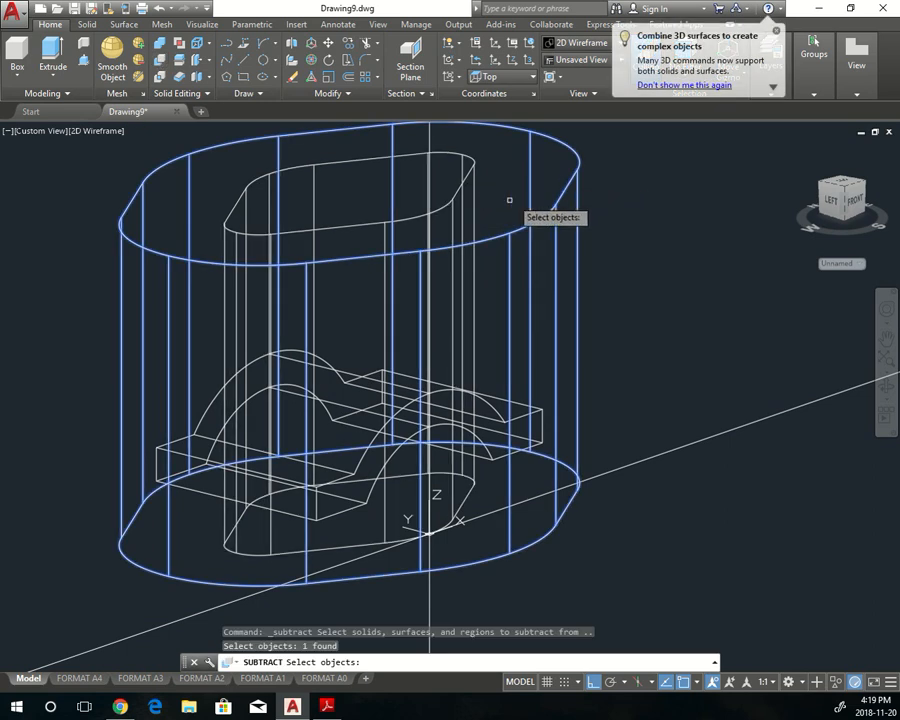
{"action": "key", "text": "Return"}
{"action": "left_click", "coordinate": [464, 179]}
{"action": "key", "text": "Return"}
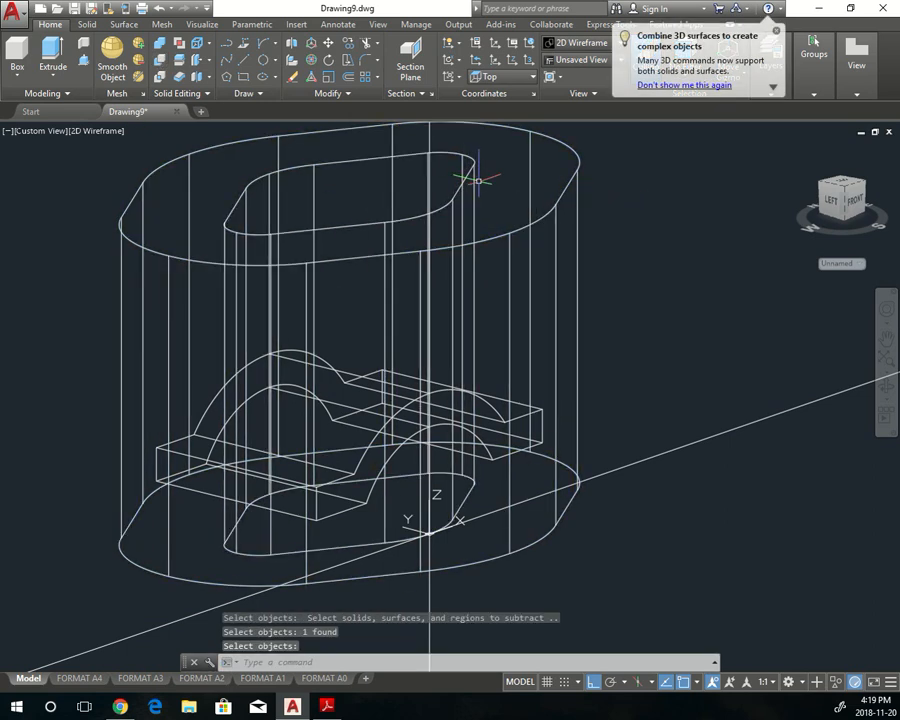
{"action": "key", "text": "Escape"}
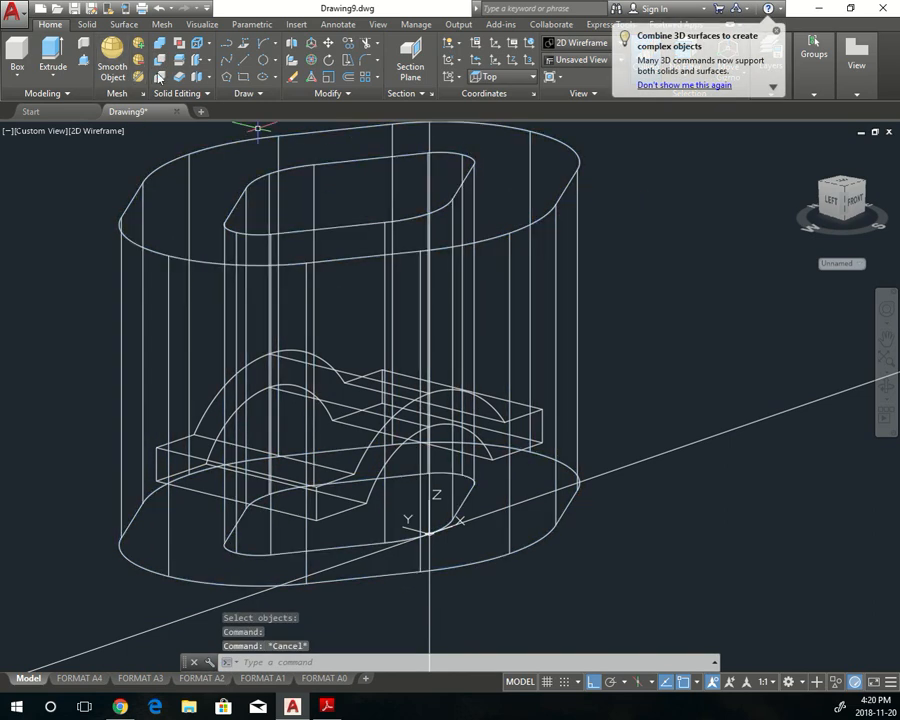
- Subtract the hollow flange-shaped ring from the arched base to trim the base to the flange outline
{"action": "left_click", "coordinate": [160, 62]}
{"action": "left_click", "coordinate": [410, 392]}
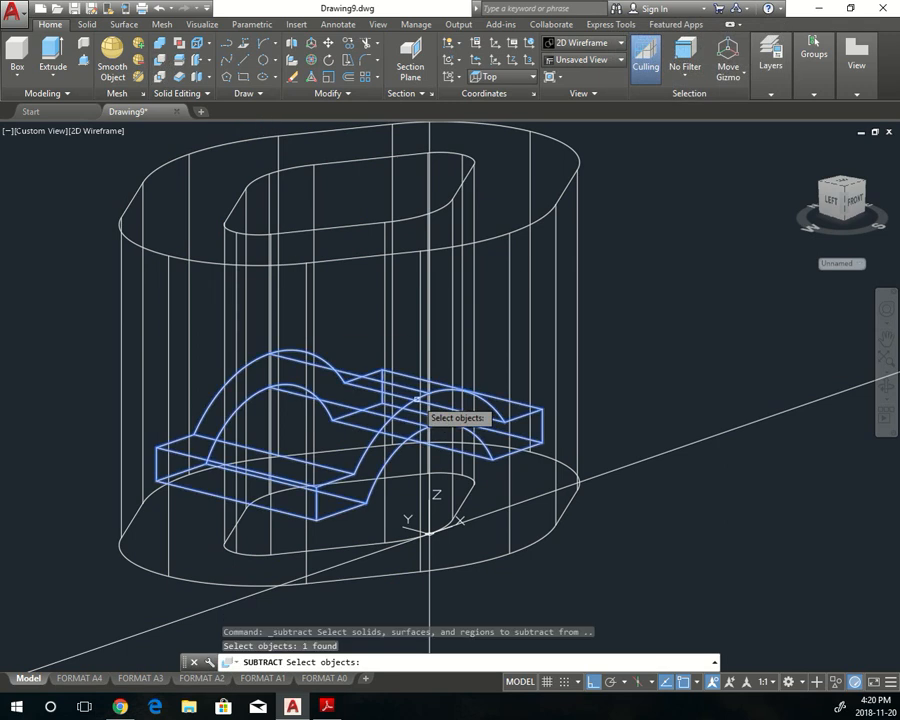
{"action": "key", "text": "Return"}
{"action": "left_click", "coordinate": [436, 258]}
{"action": "key", "text": "Return"}
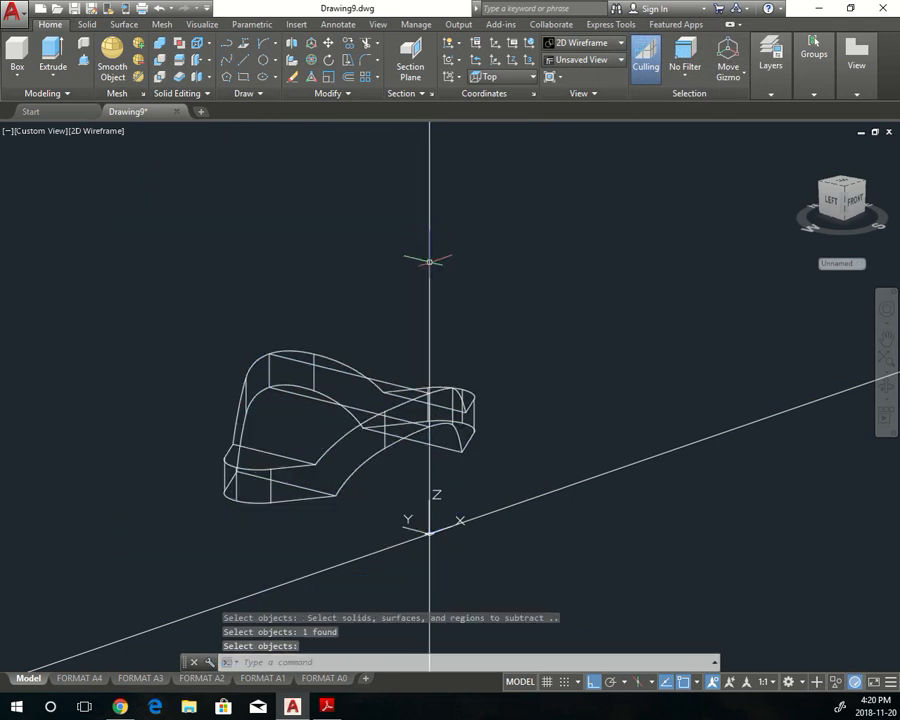
{"action": "key", "text": "Escape"}
- Set the view to Top
{"action": "left_click", "coordinate": [45, 131]}
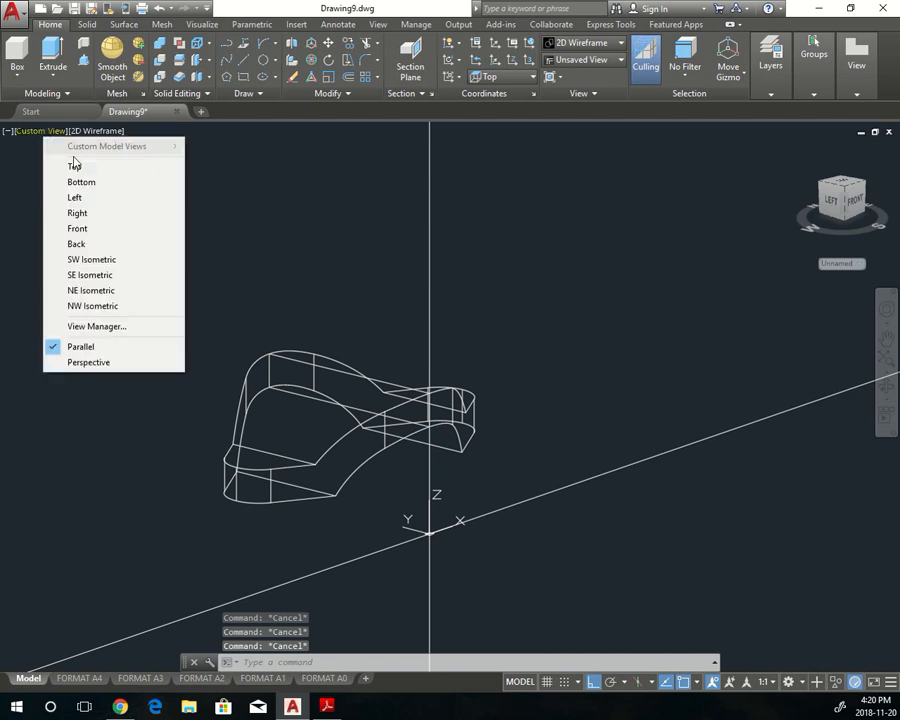
{"action": "left_click", "coordinate": [74, 161]}
{"action": "key", "text": "Escape"}
{"action": "key", "text": "Escape"}
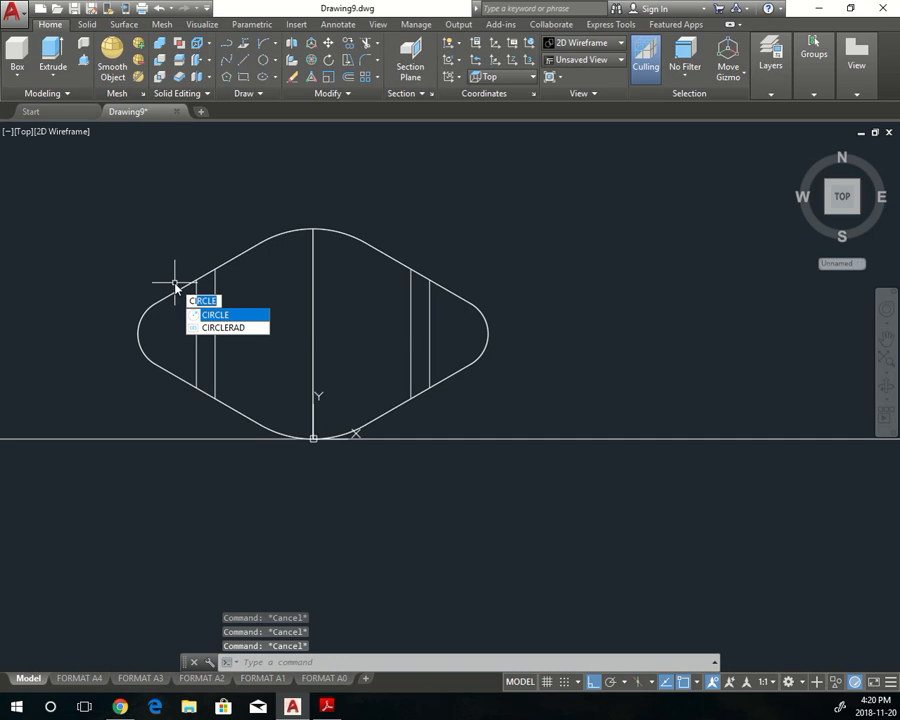
{"action": "key", "text": "Return"}
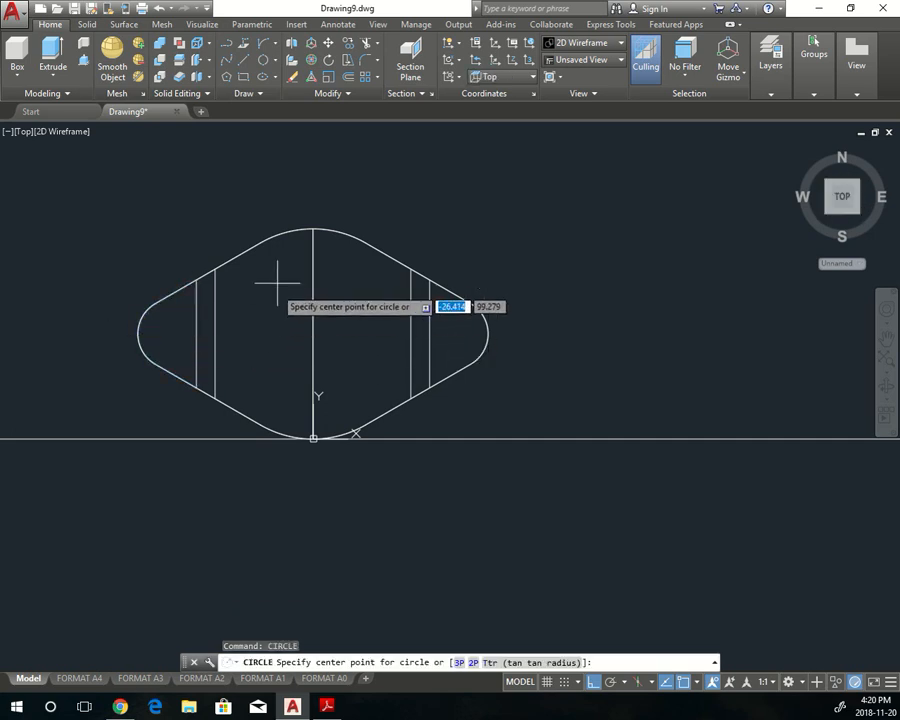
{"action": "key", "text": "Escape"}
- Draw a horizontal construction line through the left end of the flange
{"action": "type", "text": "x"}
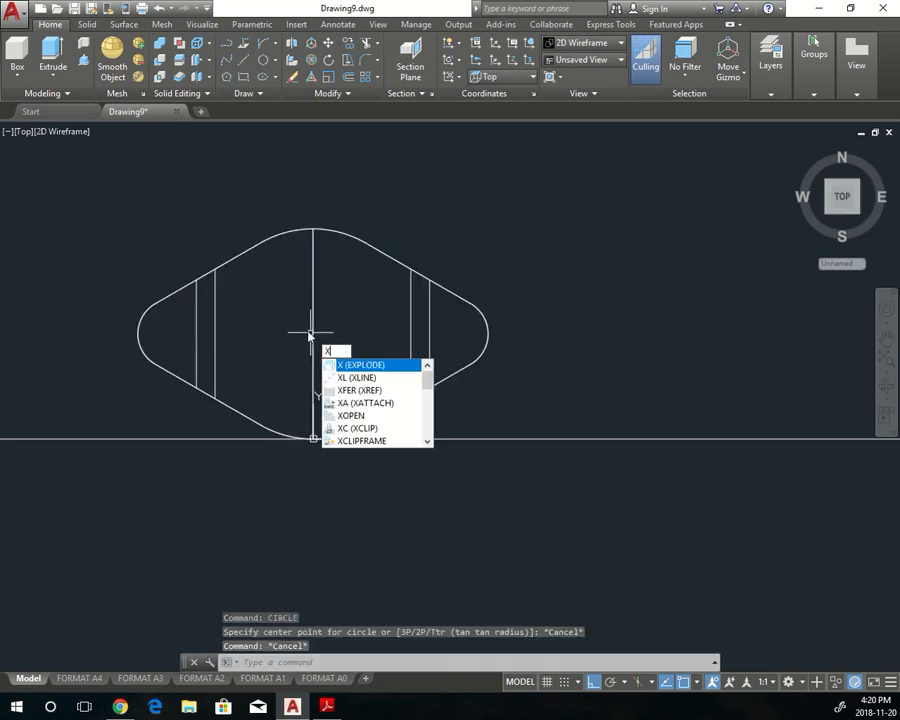
{"action": "key", "text": "Return"}
{"action": "type", "text": "h"}
{"action": "key", "text": "Return"}
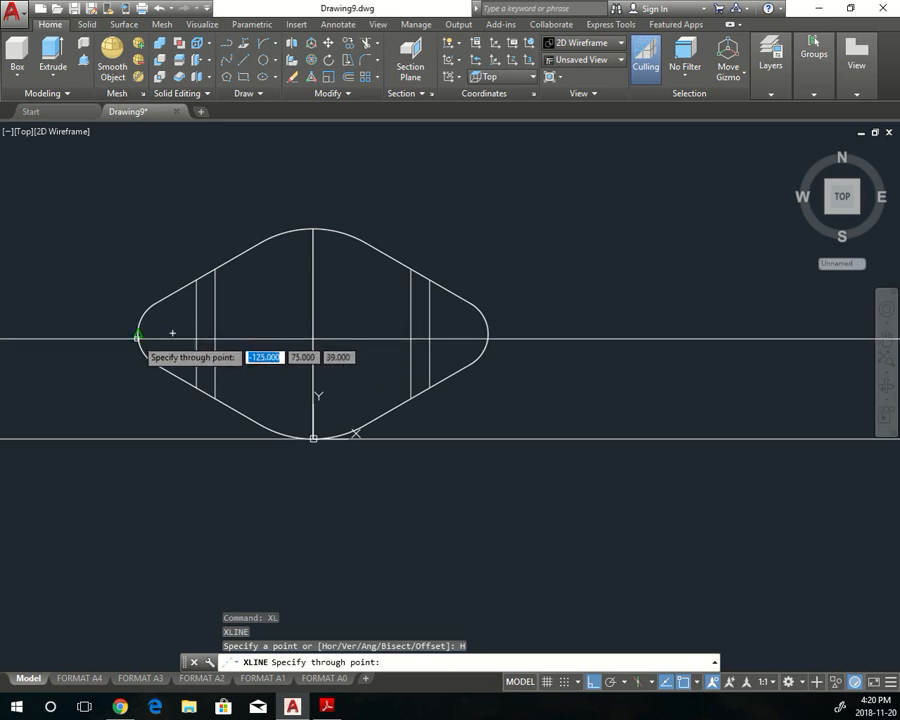
{"action": "left_click", "coordinate": [139, 334]}
{"action": "key", "text": "Escape"}
{"action": "key", "text": "Escape"}
{"action": "key", "text": "Escape"}
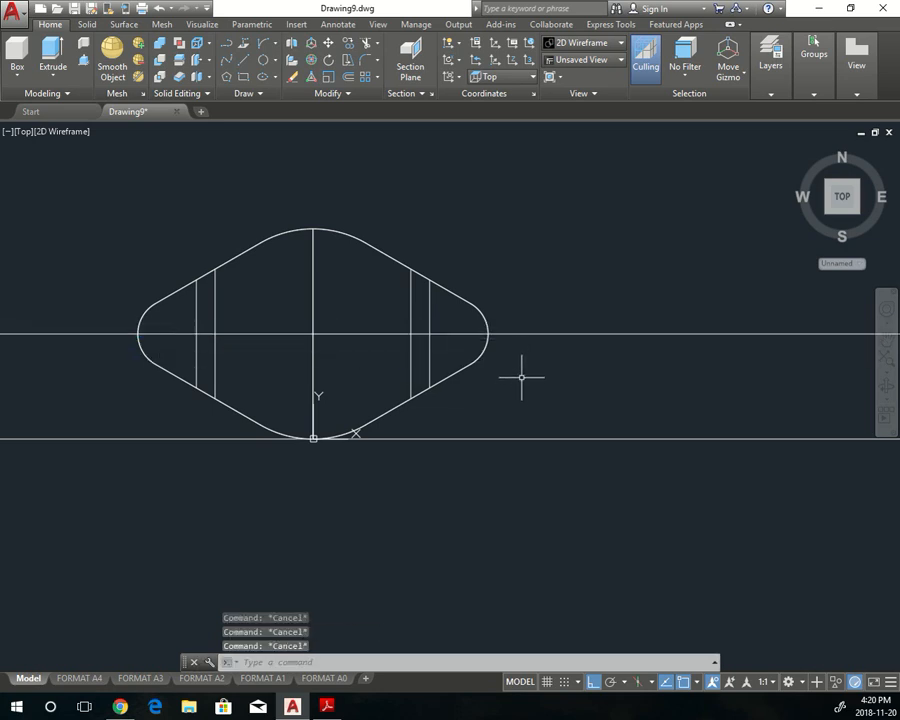
- Draw a vertical construction line through the point 0,0
{"action": "type", "text": "x"}
{"action": "key", "text": "Return"}
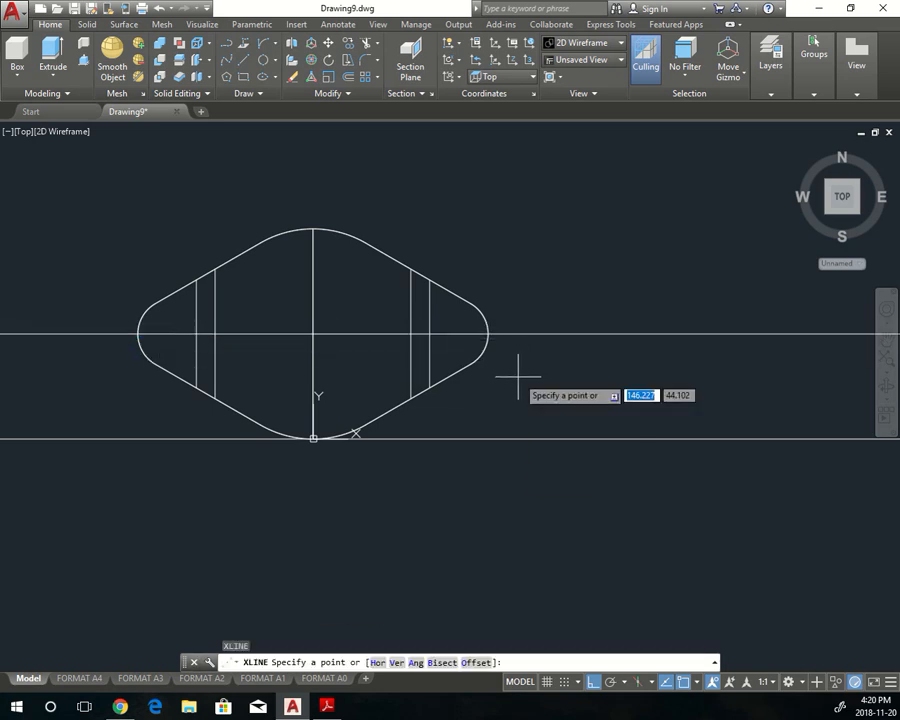
{"action": "type", "text": "v"}
{"action": "key", "text": "Return"}
{"action": "type", "text": "0,0"}
{"action": "key", "text": "Return"}
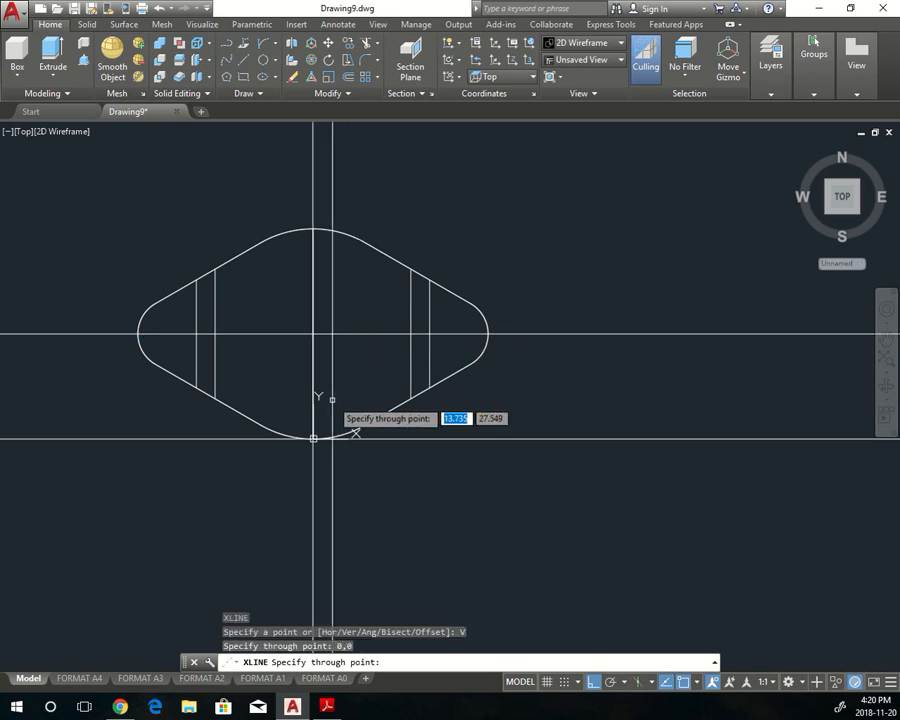
{"action": "key", "text": "Escape"}
{"action": "key", "text": "Escape"}
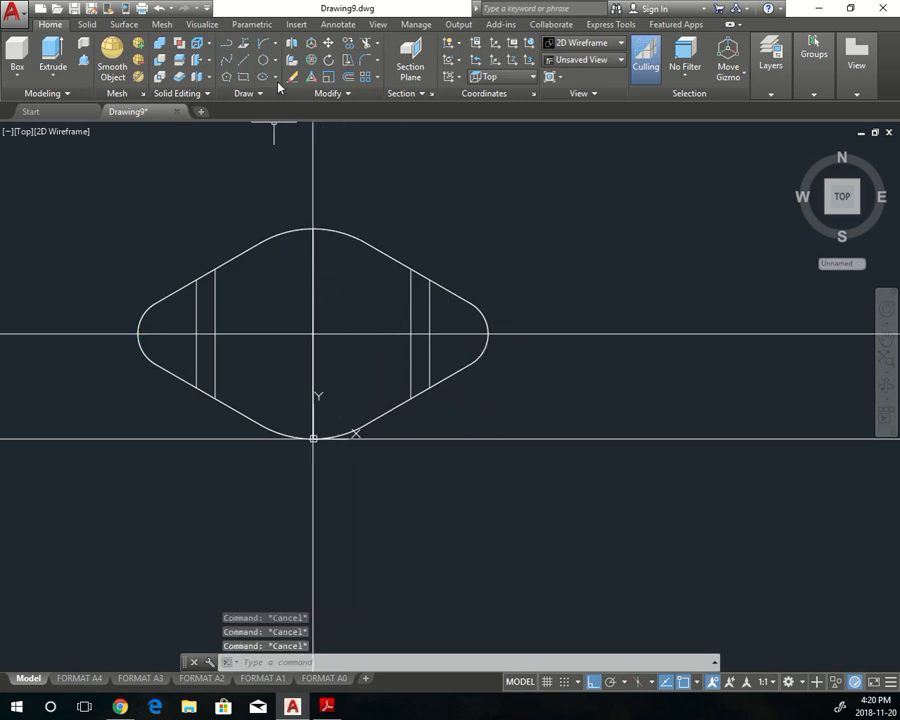
- Draw a two-point circle 150 in diameter from the upper end of the flange's vertical centerline downward
{"action": "left_click", "coordinate": [276, 77]}
{"action": "left_click", "coordinate": [300, 172]}
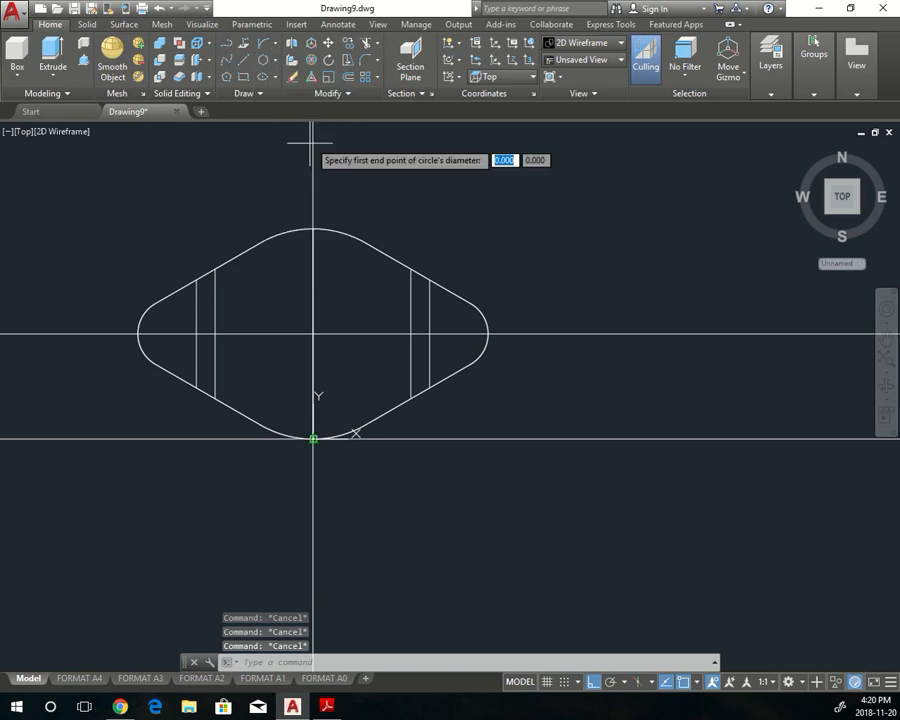
{"action": "left_click", "coordinate": [313, 230]}
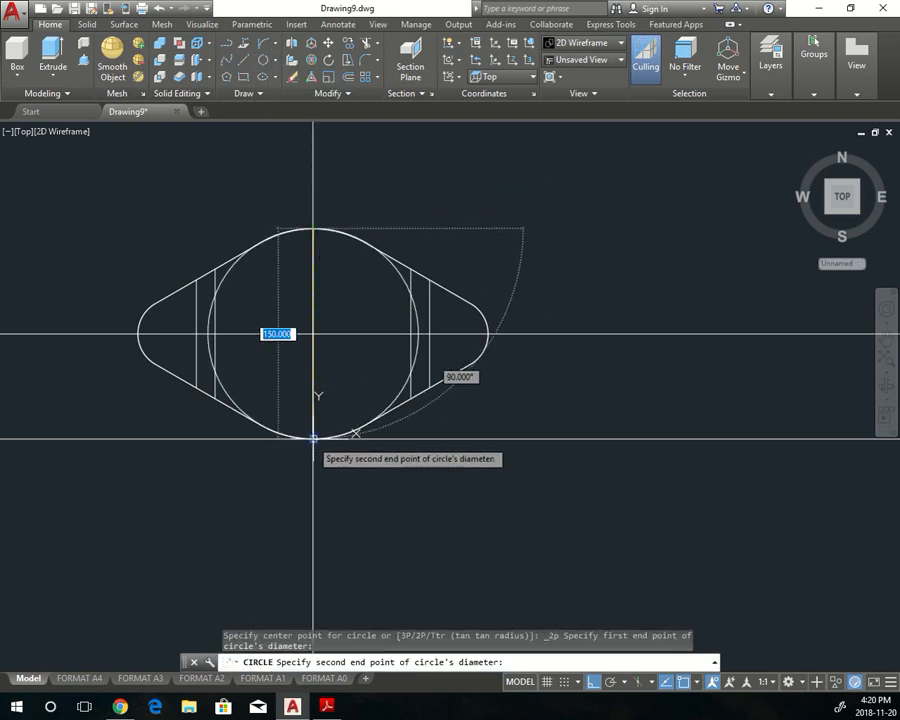
{"action": "type", "text": "150"}
{"action": "key", "text": "Return"}
{"action": "key", "text": "Escape"}
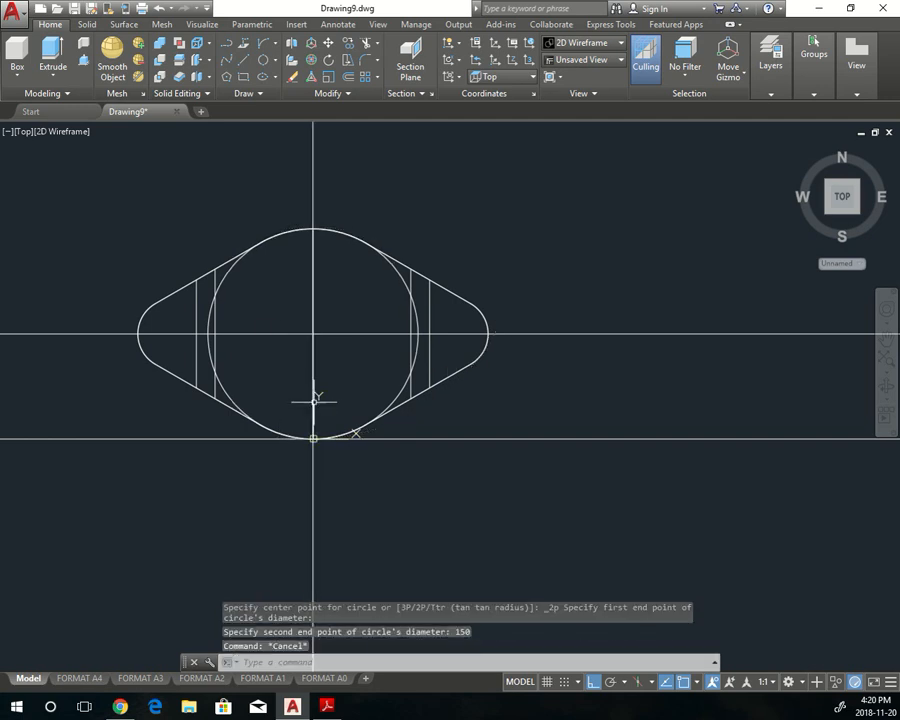
{"action": "key", "text": "Escape"}
{"action": "key", "text": "Escape"}
- Draw a circle 25 in diameter at the center of the flange's left end arc
{"action": "left_click", "coordinate": [272, 63]}
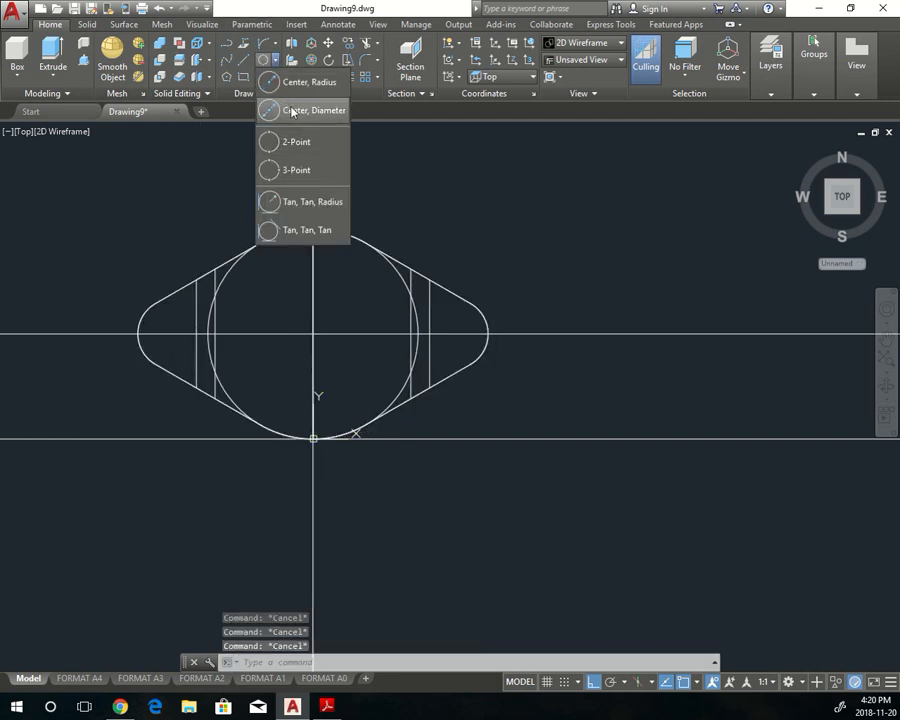
{"action": "left_click", "coordinate": [292, 107]}
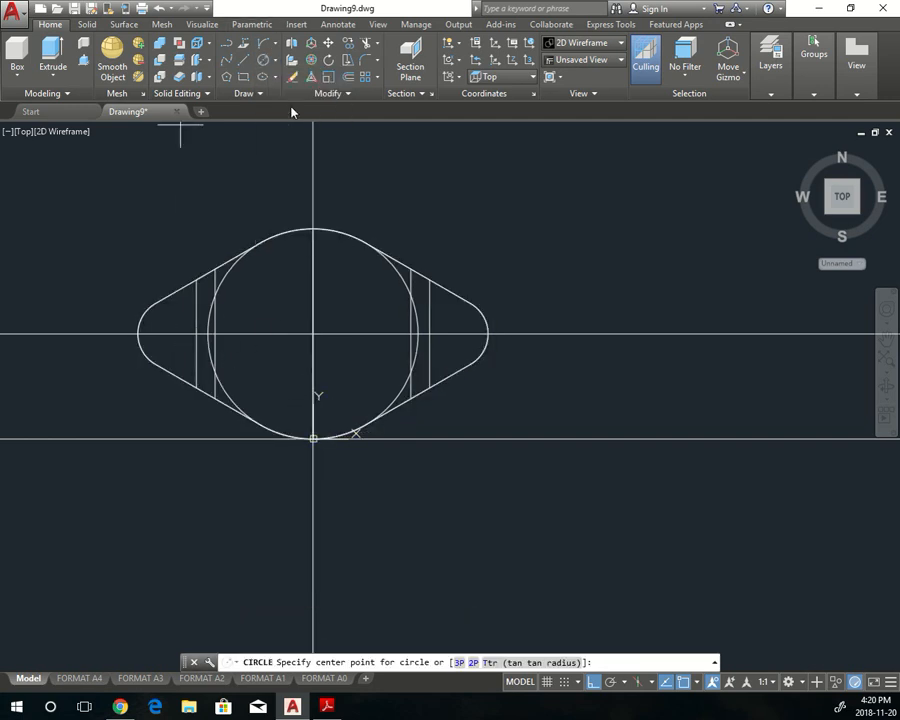
{"action": "left_click", "coordinate": [173, 333]}
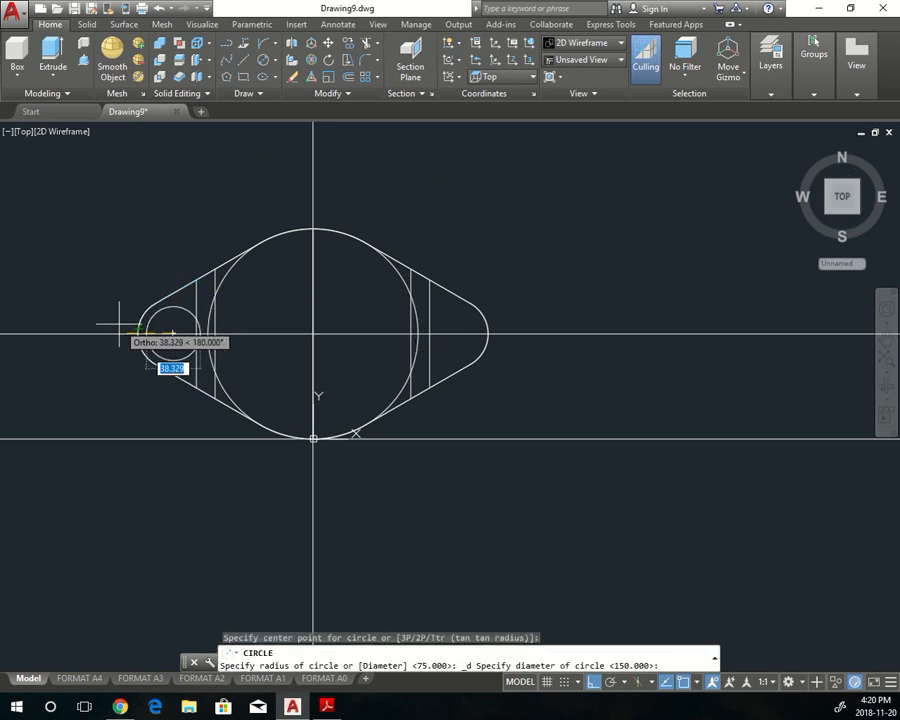
{"action": "key", "text": "Return"}
{"action": "key", "text": "Escape"}
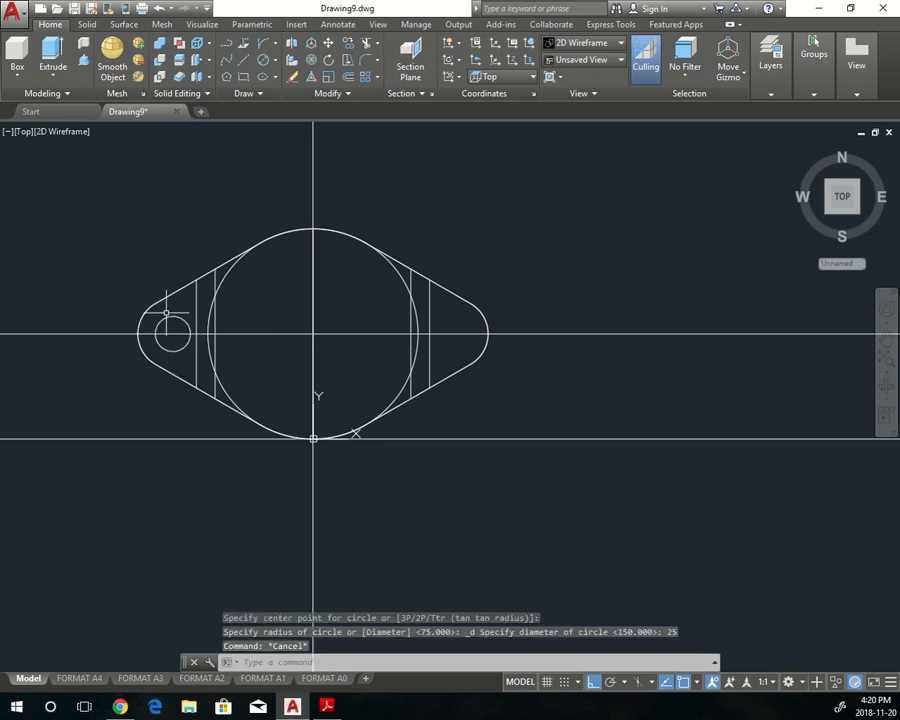
- Mirror the small hole circle about the vertical centerline to the right end of the flange, keeping the original
{"action": "left_click", "coordinate": [170, 319]}
{"action": "type", "text": "i"}
{"action": "key", "text": "Return"}
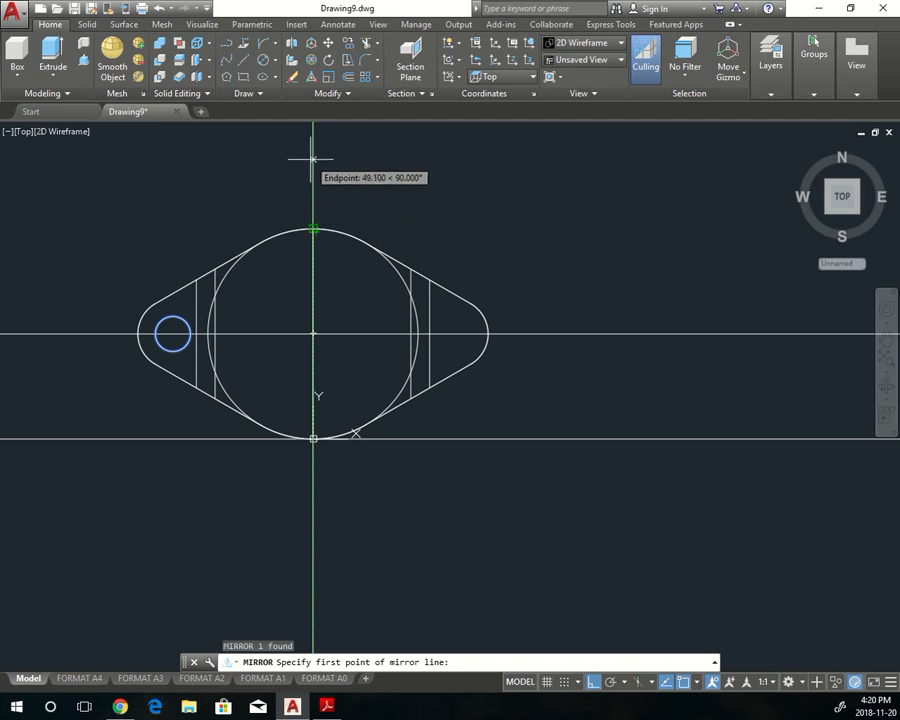
{"action": "left_click", "coordinate": [313, 229]}
{"action": "left_click", "coordinate": [313, 582]}
{"action": "key", "text": "Escape"}
{"action": "key", "text": "Escape"}
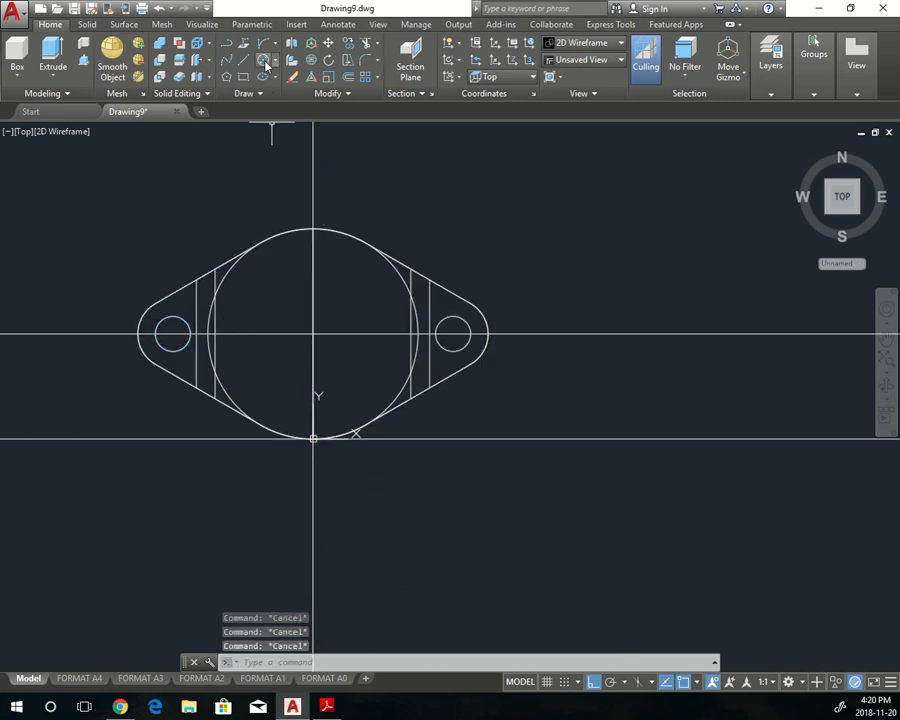
{"action": "left_click", "coordinate": [272, 62]}
{"action": "left_click", "coordinate": [310, 107]}
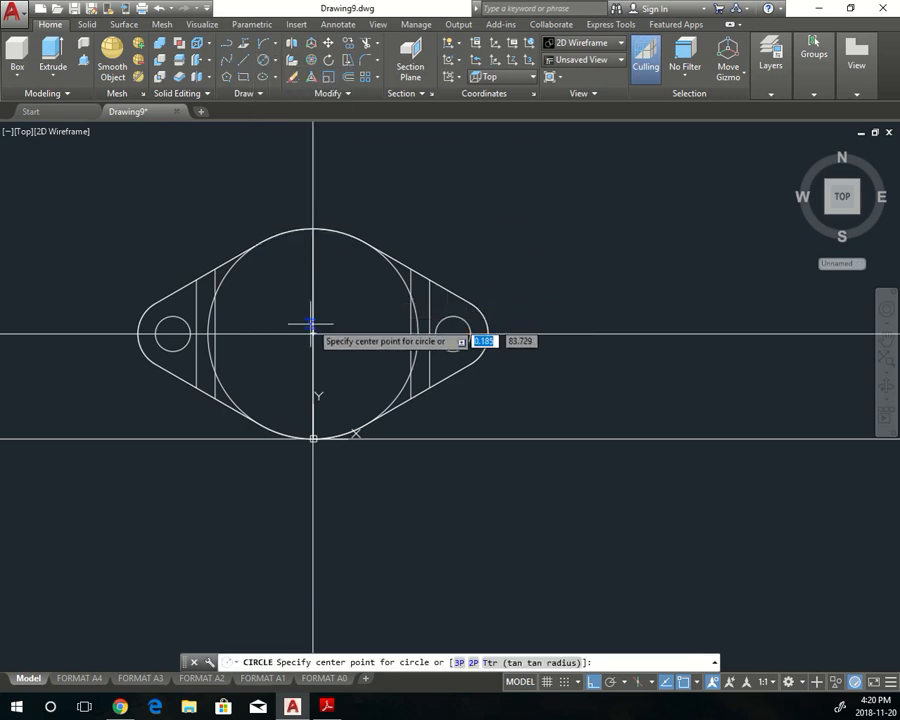
{"action": "middle_click_drag", "start_coordinate": [314, 332], "coordinate": [449, 292], "text": "shift"}
{"action": "key", "text": "Escape"}
- Set the base point Z of the horizontal construction line through the flange to 0
{"action": "left_click", "coordinate": [578, 332]}
{"action": "type", "text": "M"}
{"action": "key", "text": "BackSpace"}
{"action": "type", "text": "O"}
{"action": "key", "text": "Return"}
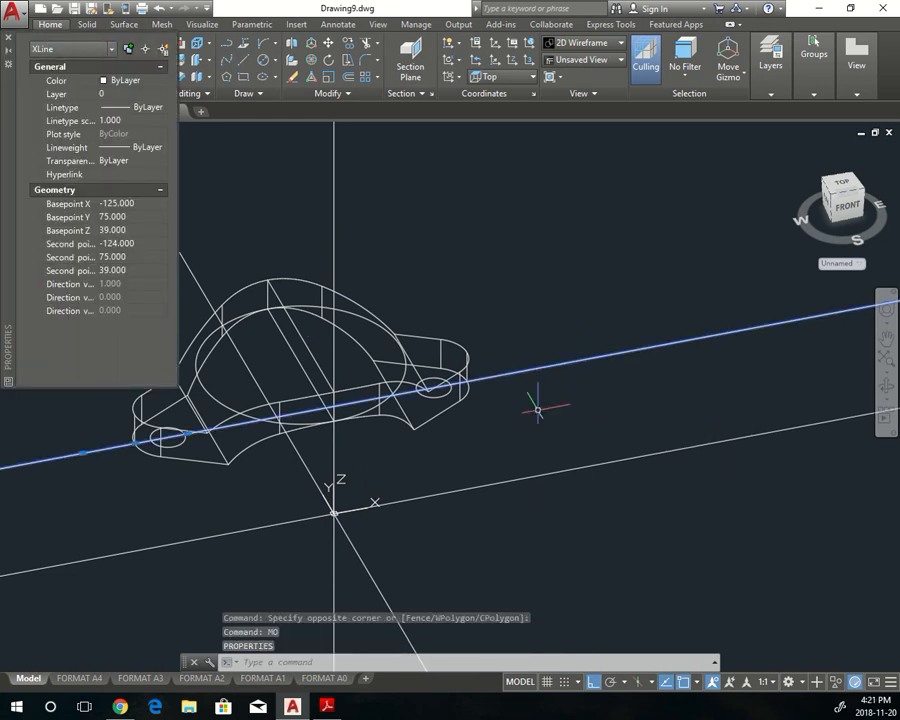
{"action": "type", "text": "0"}
{"action": "key", "text": "Return"}
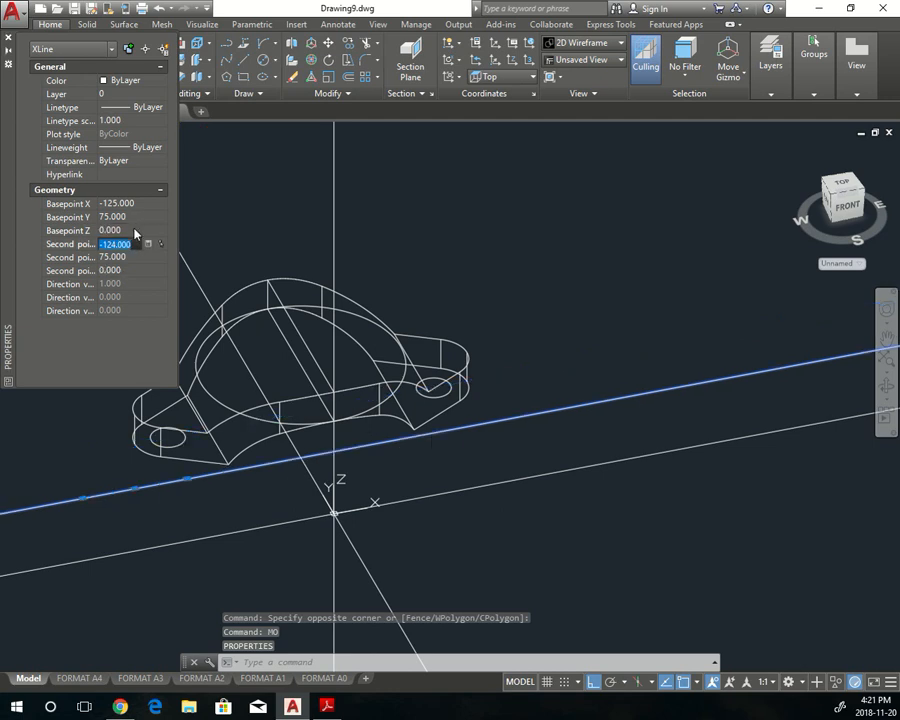
{"action": "key", "text": "Escape"}
{"action": "left_click", "coordinate": [464, 490]}
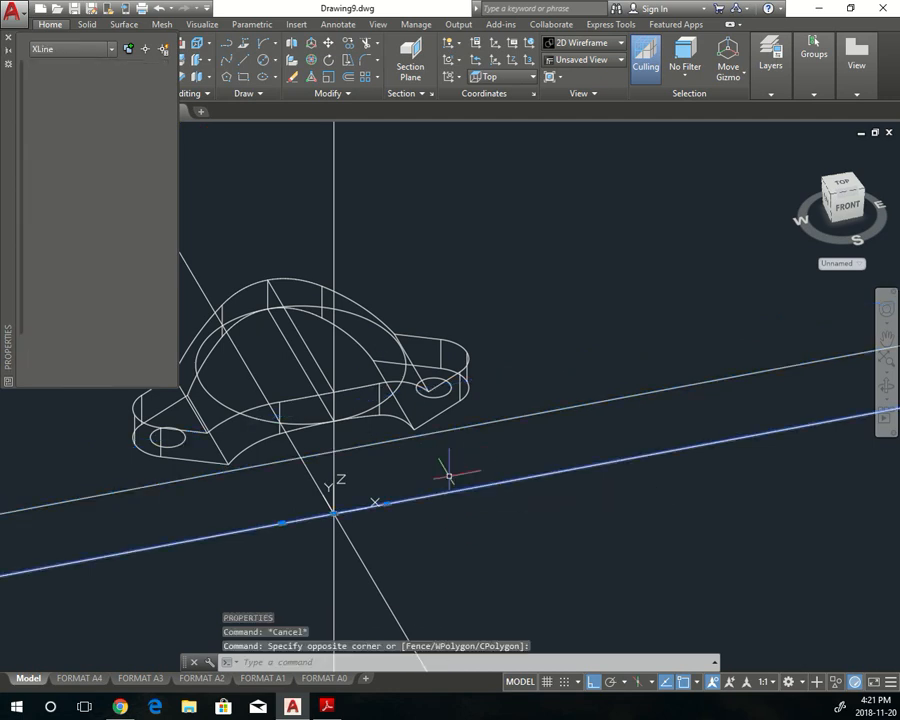
{"action": "key", "text": "Escape"}
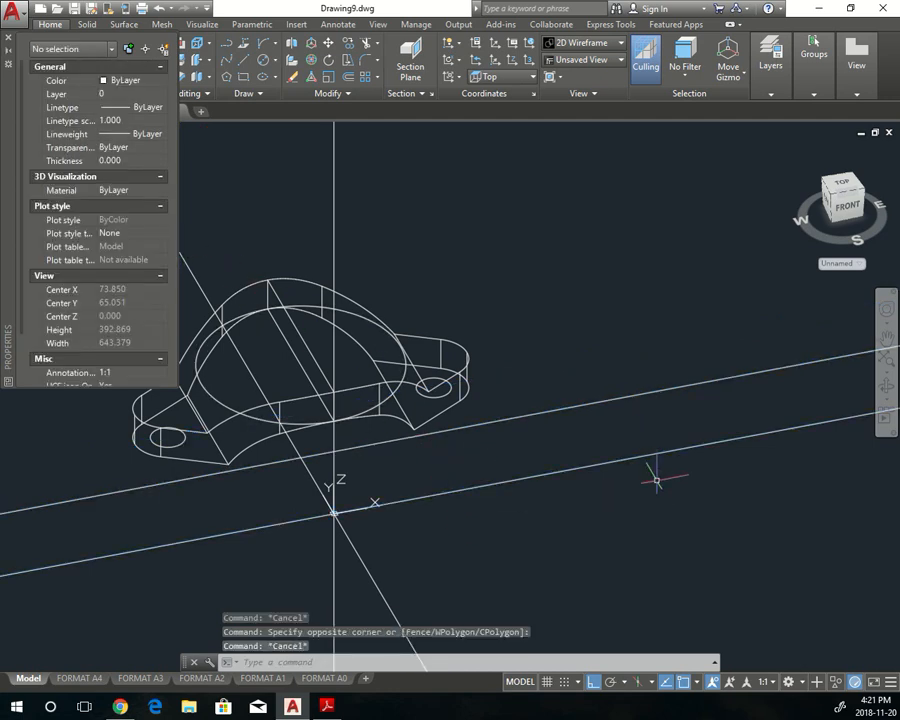
- Draw a circle 150 in diameter centered where the lowered construction line crosses the construction line through the origin
{"action": "middle_click_drag", "start_coordinate": [618, 505], "coordinate": [621, 424], "text": "shift"}
{"action": "key", "text": "Escape"}
{"action": "key", "text": "Escape"}
{"action": "middle_click_drag", "start_coordinate": [467, 525], "coordinate": [452, 480], "text": "shift"}
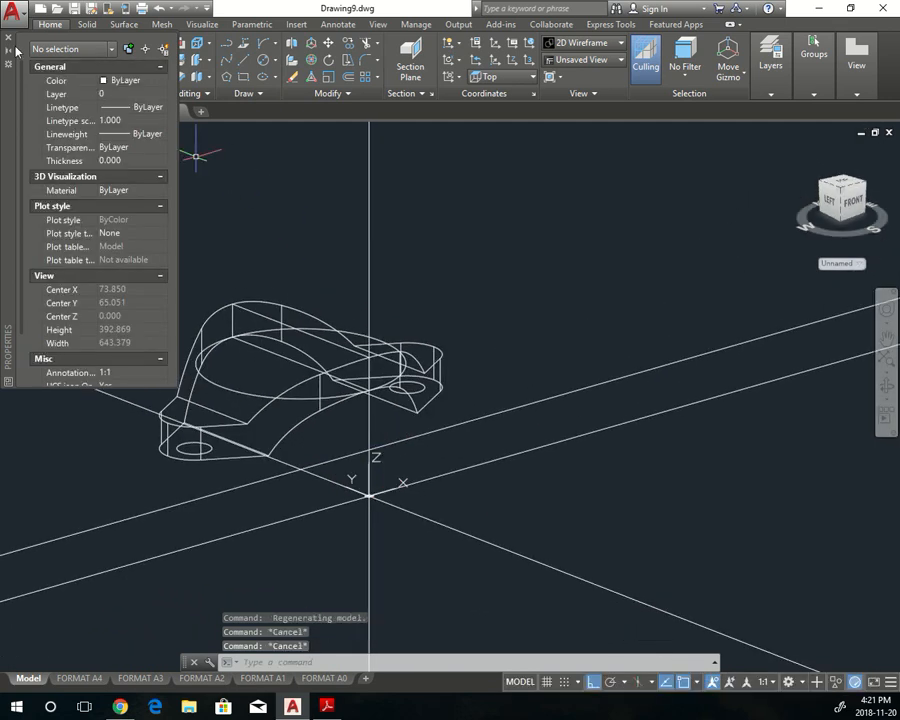
{"action": "left_click", "coordinate": [274, 62]}
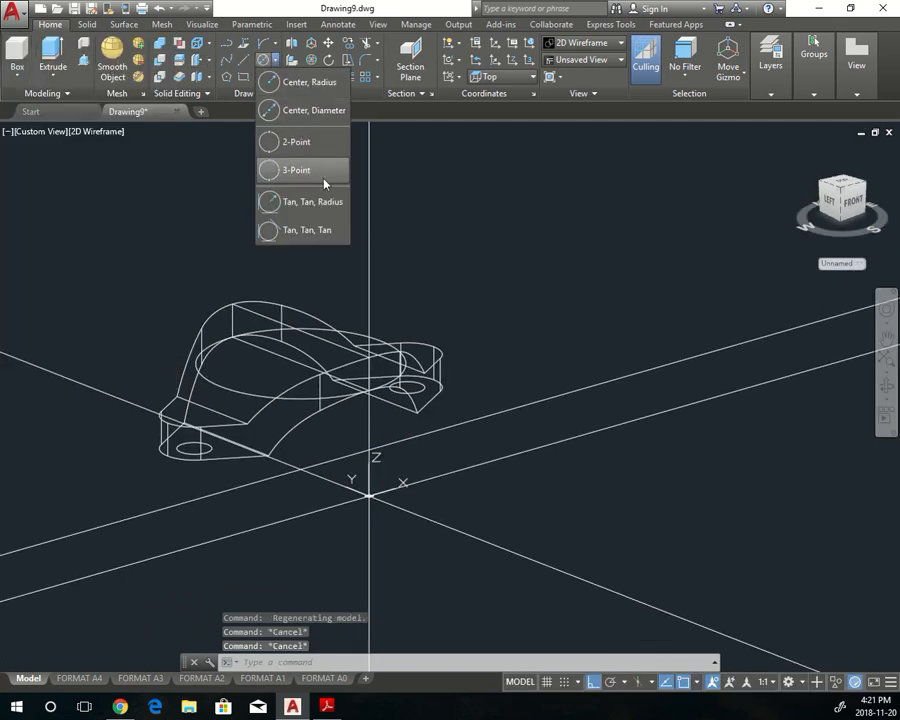
{"action": "left_click", "coordinate": [292, 79]}
{"action": "left_click", "coordinate": [298, 470]}
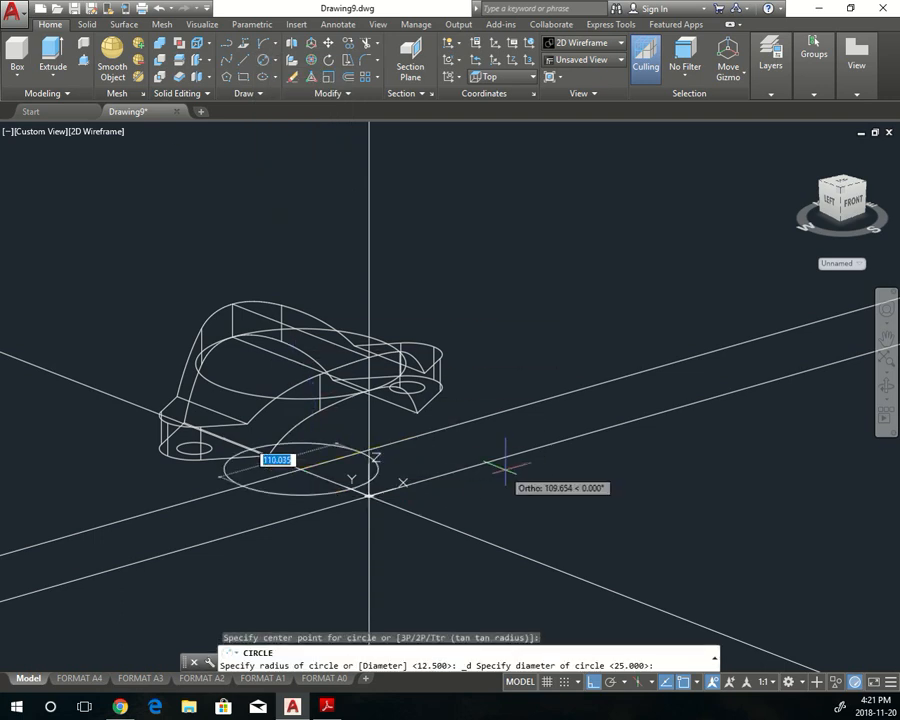
{"action": "type", "text": "150"}
{"action": "key", "text": "Return"}
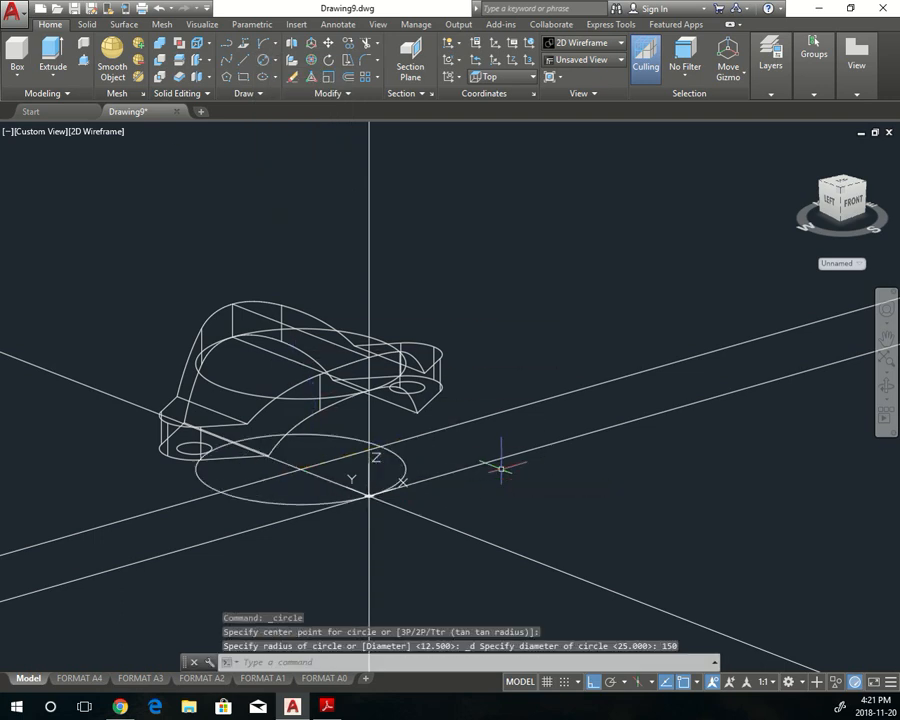
- Draw two circles, 100 and 75 in diameter, concentric with the 150 diameter circle on the base plane
{"action": "left_click", "coordinate": [263, 62]}
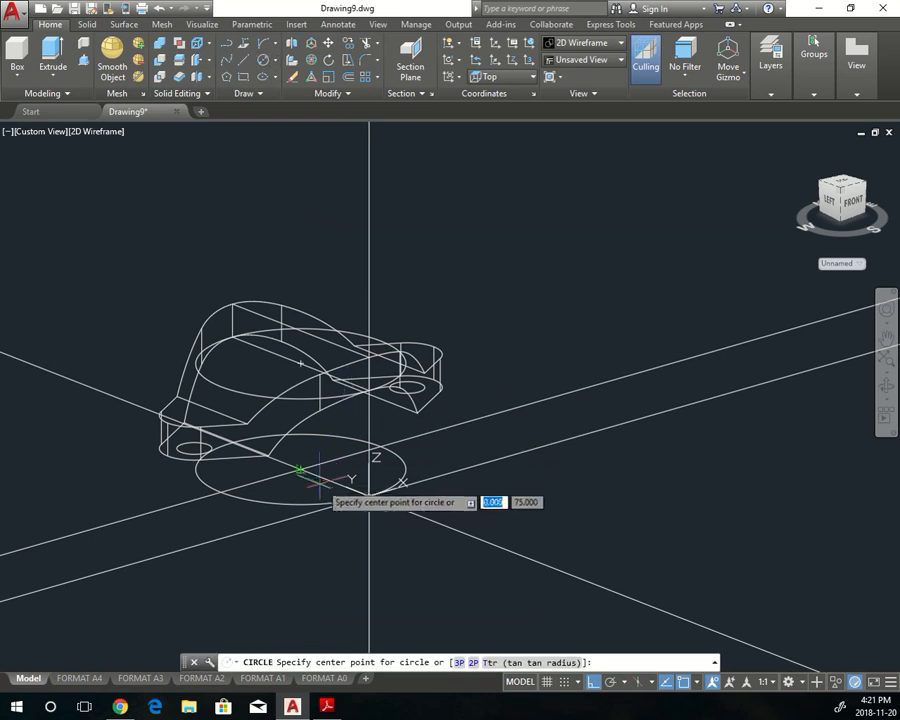
{"action": "left_click", "coordinate": [298, 470]}
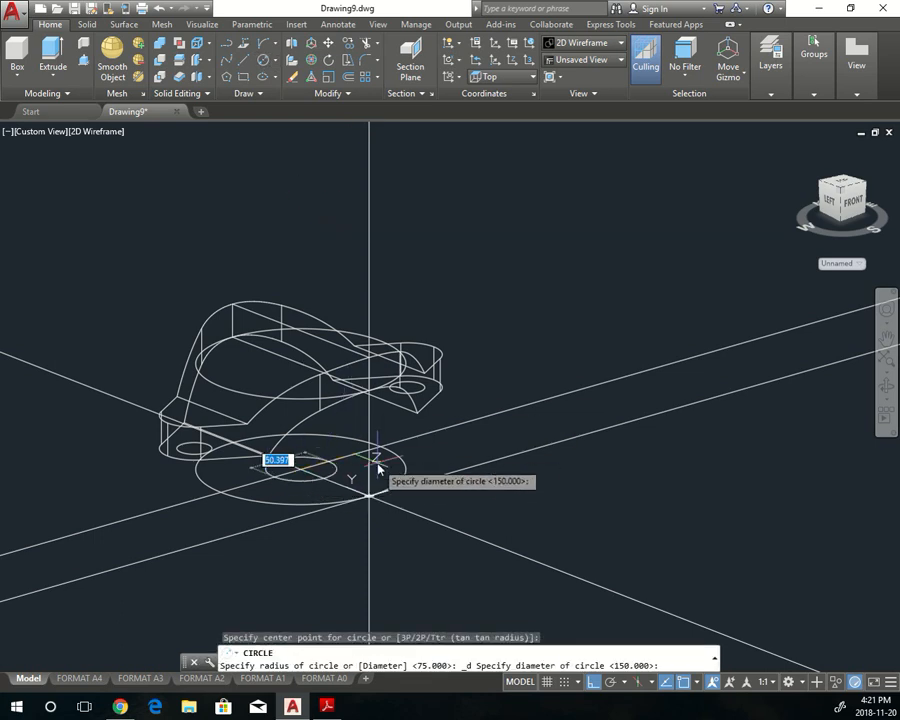
{"action": "type", "text": "100"}
{"action": "key", "text": "Return"}
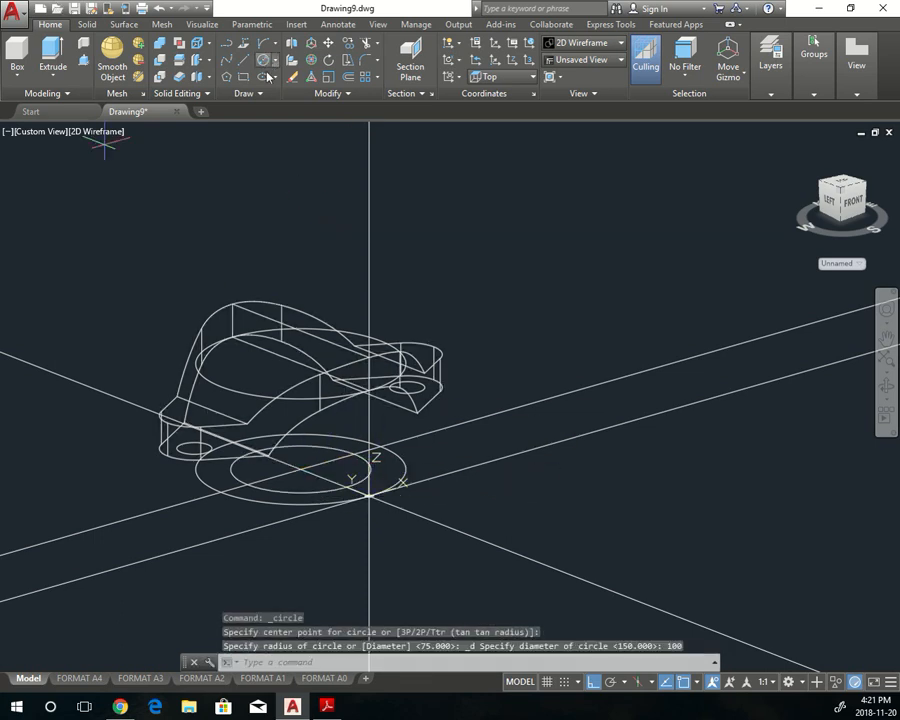
{"action": "left_click", "coordinate": [263, 62]}
{"action": "left_click", "coordinate": [299, 467]}
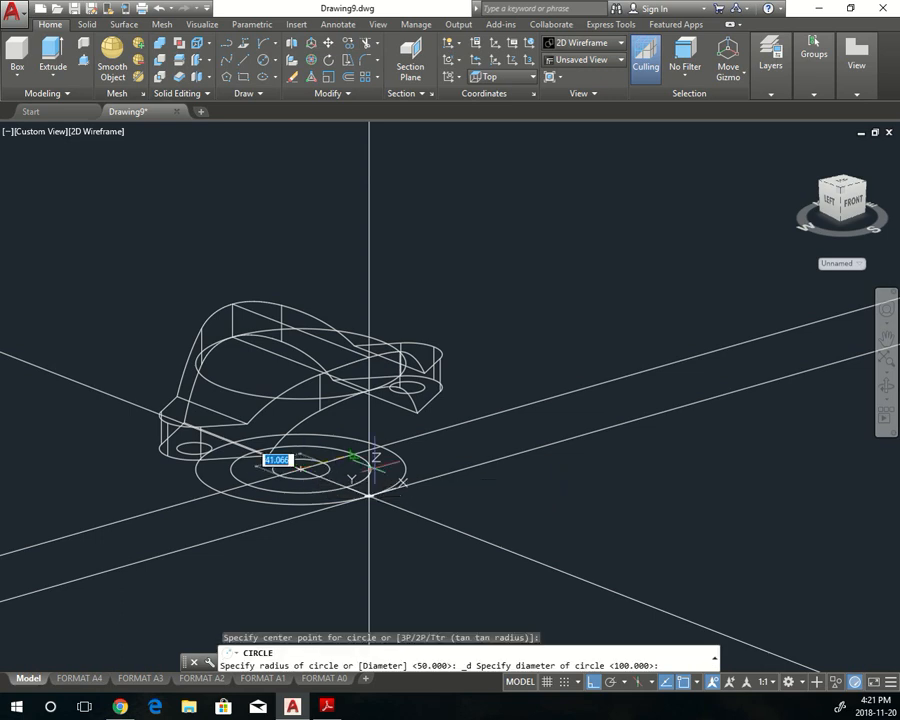
{"action": "key", "text": "Escape"}
{"action": "key", "text": "Escape"}
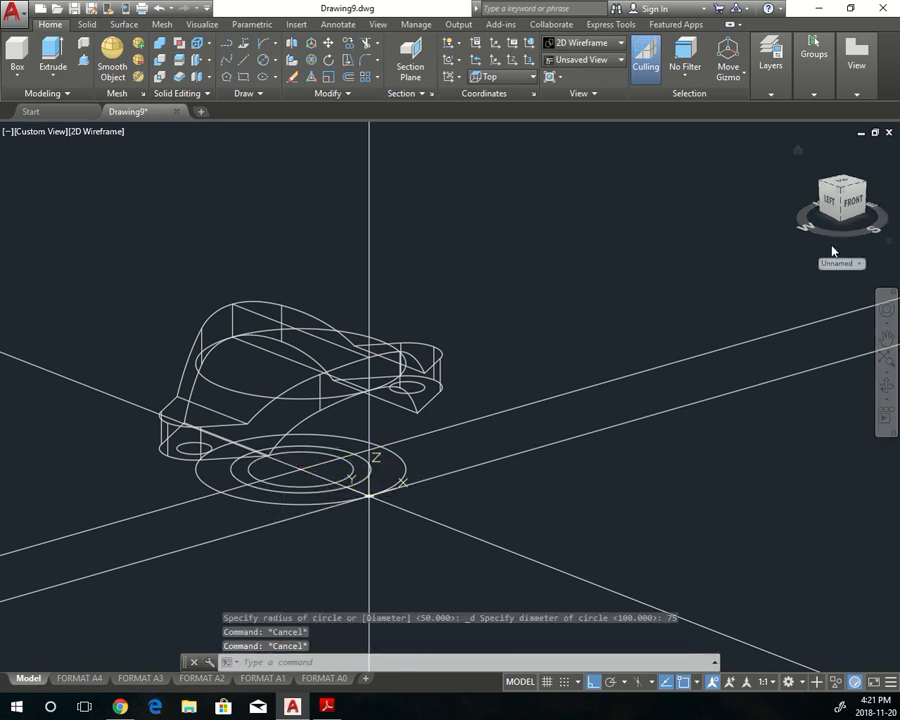
- Set the center Z of the three concentric circles to 150
{"action": "scroll", "coordinate": [300, 475], "scroll_direction": "up", "scroll_amount": 5}
{"action": "left_click", "coordinate": [272, 543]}
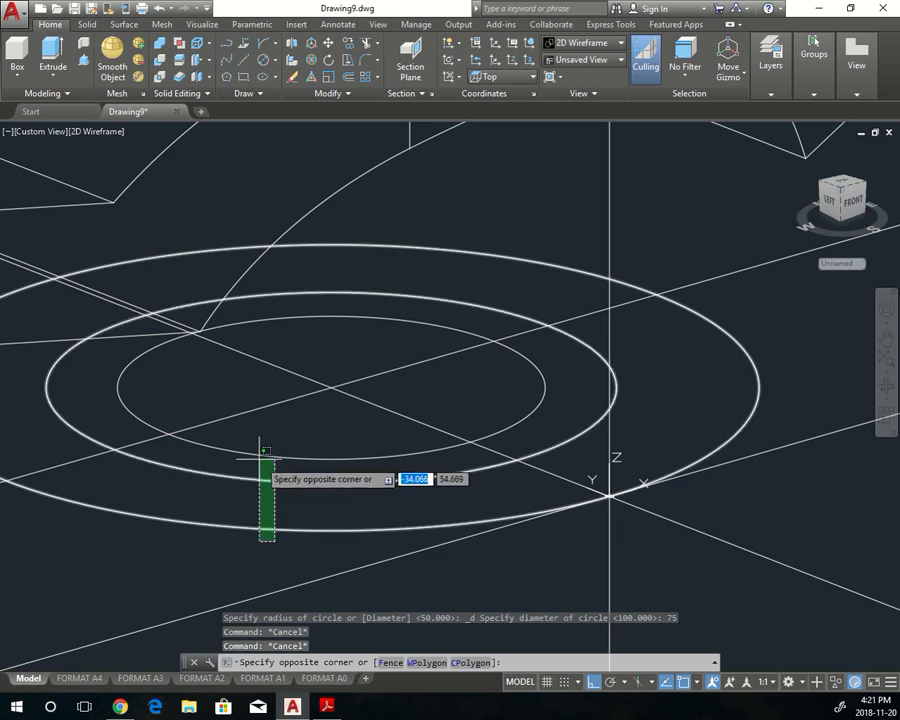
{"action": "left_click", "coordinate": [852, 202]}
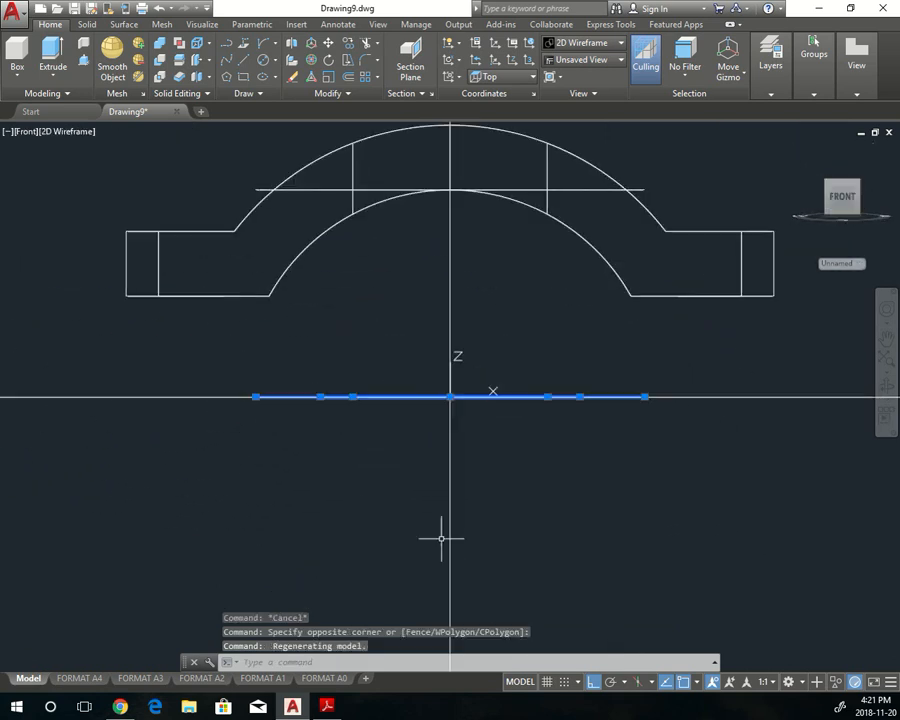
{"action": "scroll", "coordinate": [401, 459], "scroll_direction": "down", "scroll_amount": 2}
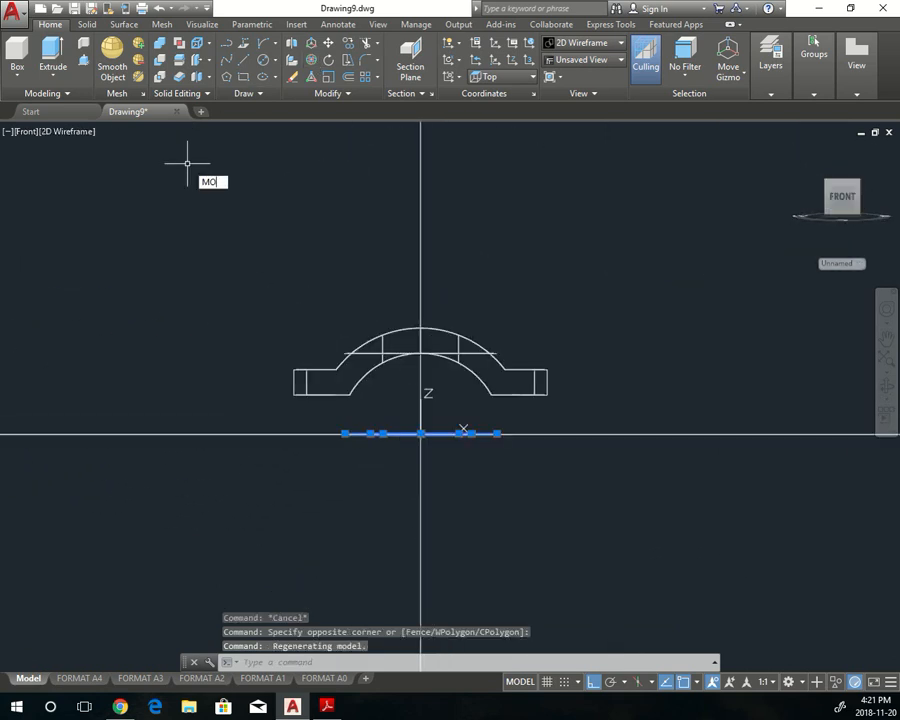
{"action": "key", "text": "Return"}
{"action": "left_click", "coordinate": [131, 273]}
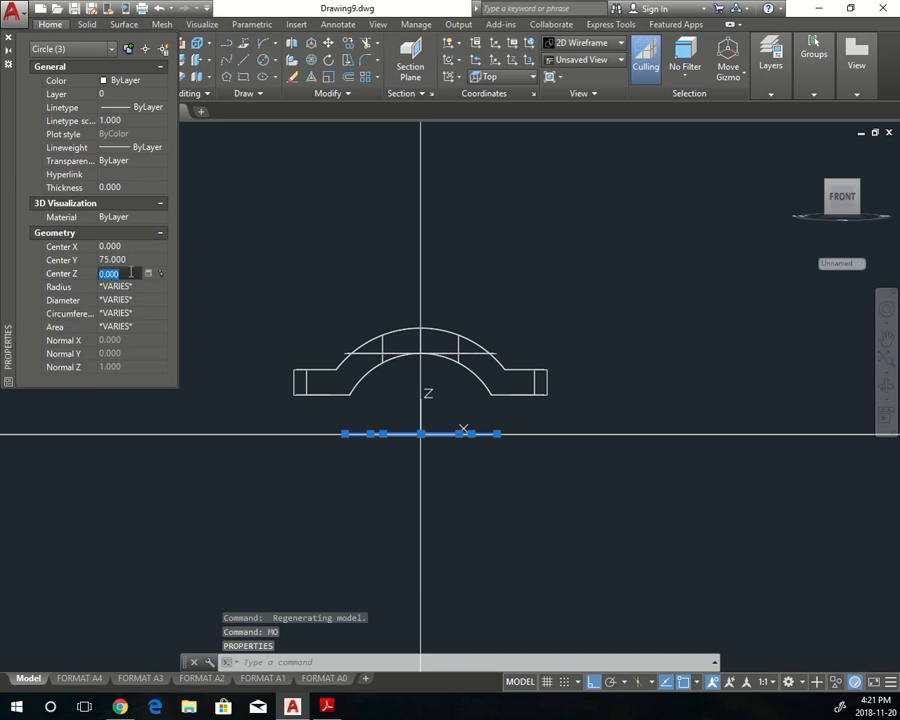
{"action": "type", "text": "150"}
{"action": "key", "text": "Return"}
{"action": "key", "text": "Escape"}
{"action": "key", "text": "Escape"}
- Delete all the construction lines around the part
{"action": "middle_click_drag", "start_coordinate": [462, 254], "coordinate": [530, 327], "text": "shift"}
{"action": "scroll", "coordinate": [486, 278], "scroll_direction": "up", "scroll_amount": 3}
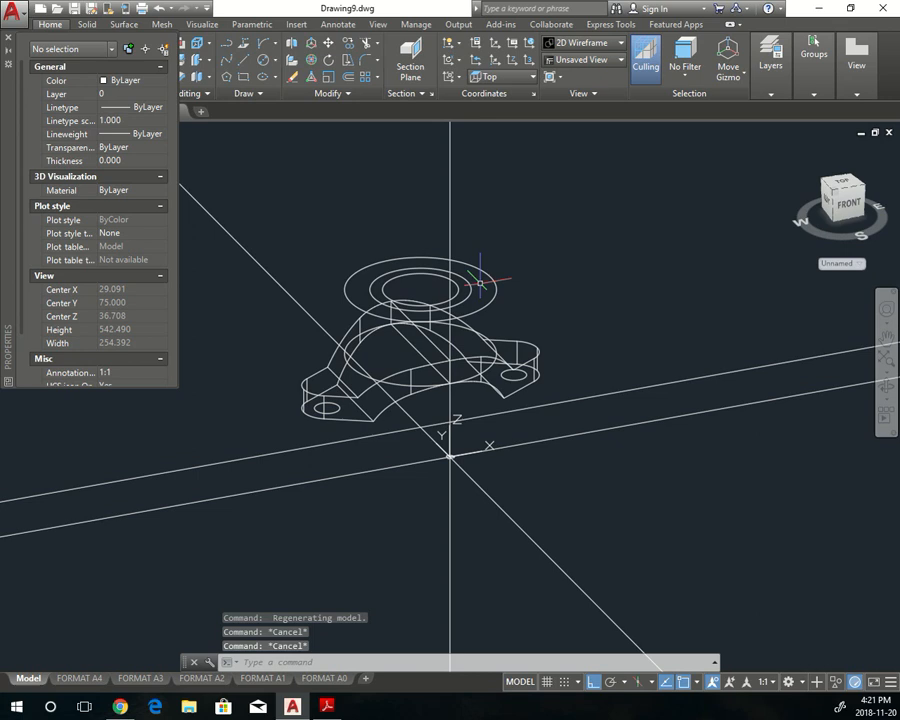
{"action": "left_click", "coordinate": [478, 146]}
{"action": "left_click", "coordinate": [374, 144]}
{"action": "key", "text": "Delete"}
{"action": "left_click", "coordinate": [677, 388]}
{"action": "left_click", "coordinate": [651, 568]}
{"action": "key", "text": "Delete"}
{"action": "left_click", "coordinate": [518, 602]}
{"action": "left_click", "coordinate": [432, 590]}
{"action": "key", "text": "Delete"}
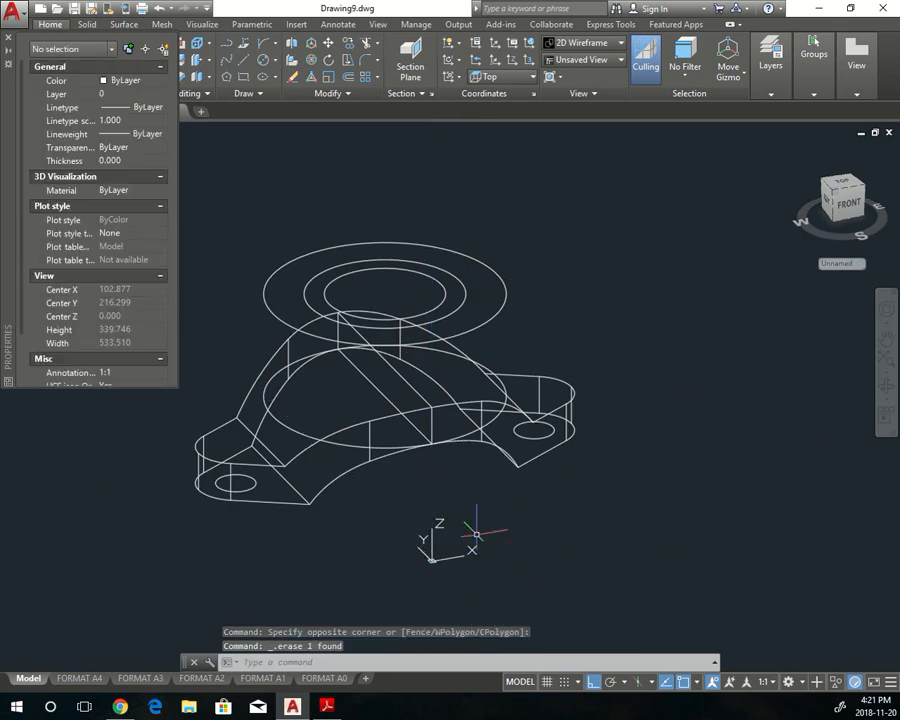
- Extrude the outer 150 diameter circle 111 downward into a solid cylinder
{"action": "left_click", "coordinate": [504, 308]}
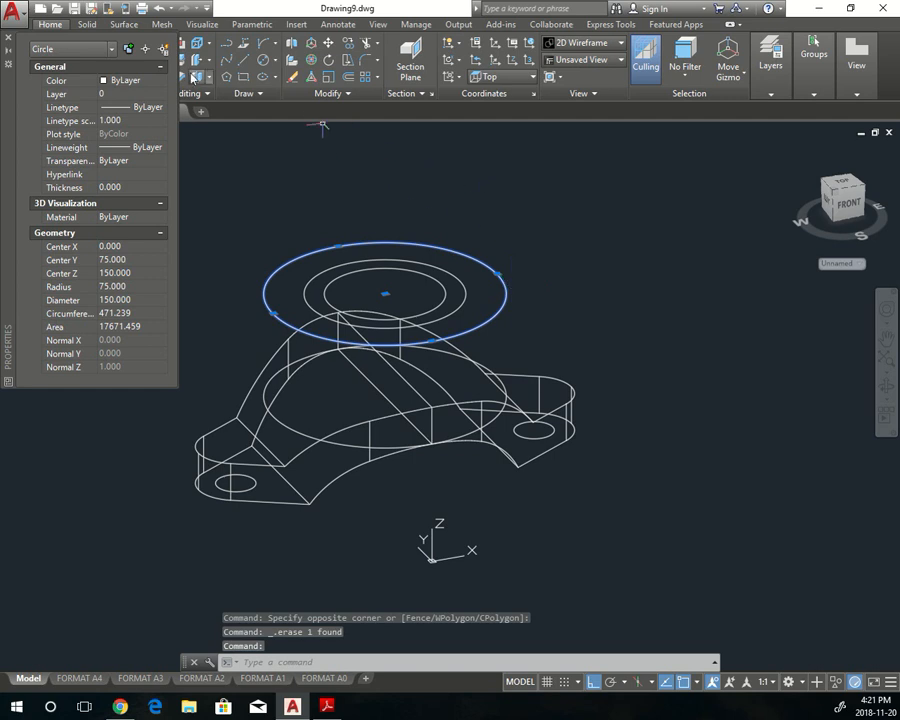
{"action": "left_click", "coordinate": [9, 38]}
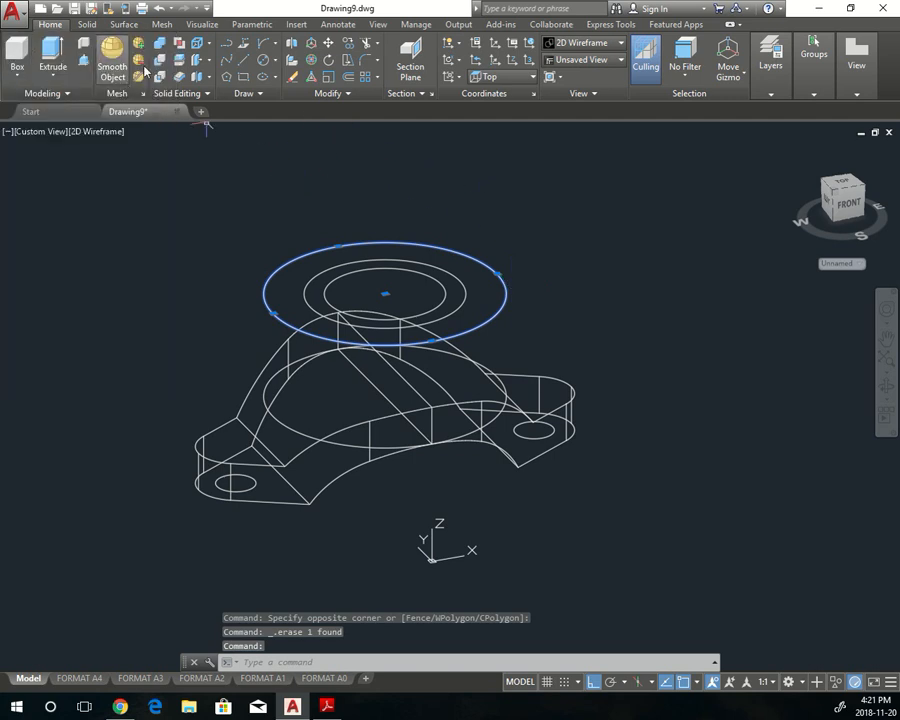
{"action": "left_click", "coordinate": [54, 57]}
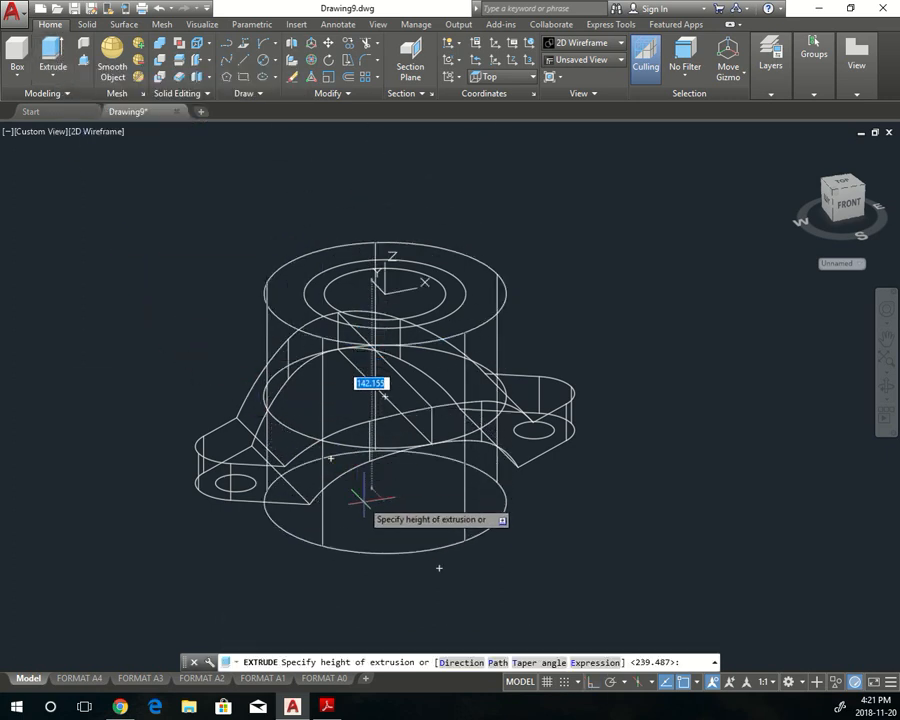
{"action": "key", "text": "Escape"}
{"action": "key", "text": "Escape"}
{"action": "key", "text": "Escape"}
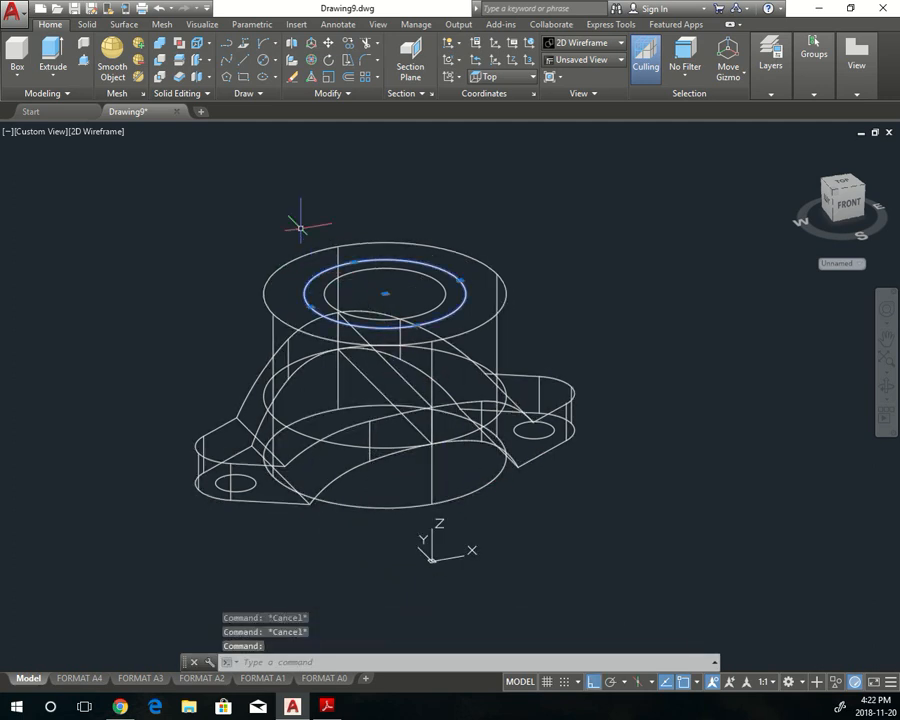
- Extrude the 100 diameter circle 20 downward to form the counterbore cylinder
{"action": "left_click", "coordinate": [53, 55]}
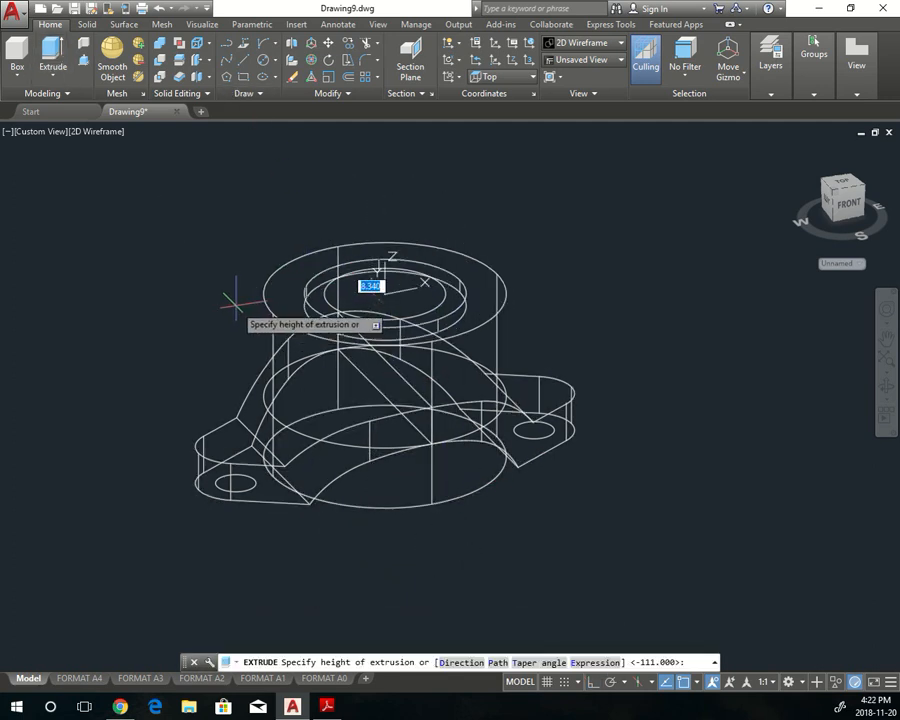
{"action": "type", "text": "20"}
{"action": "key", "text": "Return"}
{"action": "key", "text": "Escape"}
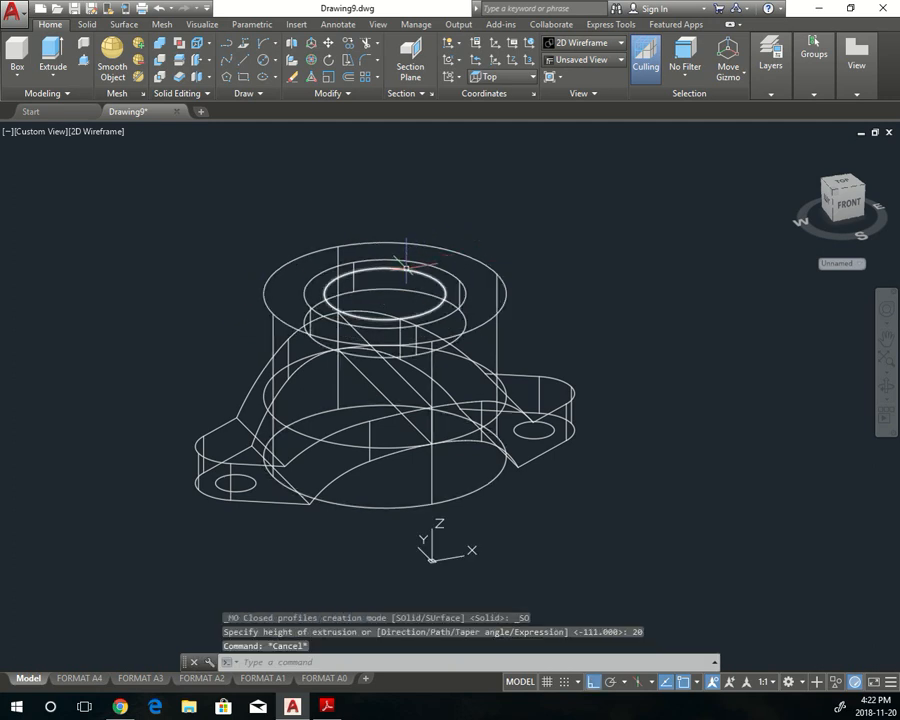
- Extrude the innermost 75 diameter circle downward past the bottom of the outer cylinder
{"action": "left_click", "coordinate": [51, 53]}
{"action": "left_click", "coordinate": [460, 582]}
{"action": "key", "text": "Escape"}
{"action": "key", "text": "Escape"}
{"action": "key", "text": "Escape"}
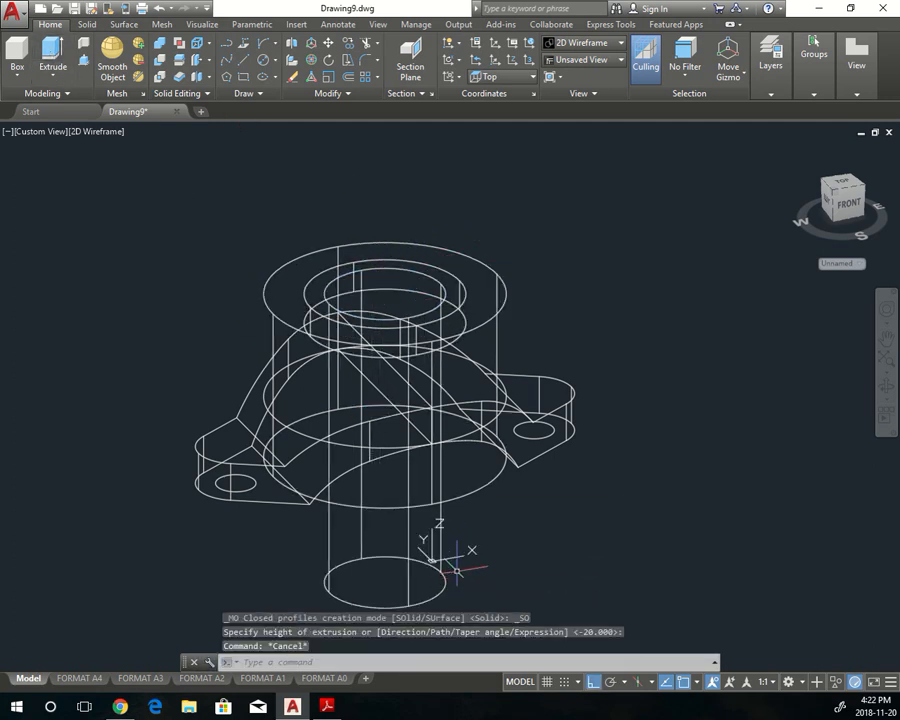
- Display the model in the Conceptual visual style
{"action": "left_click", "coordinate": [90, 131]}
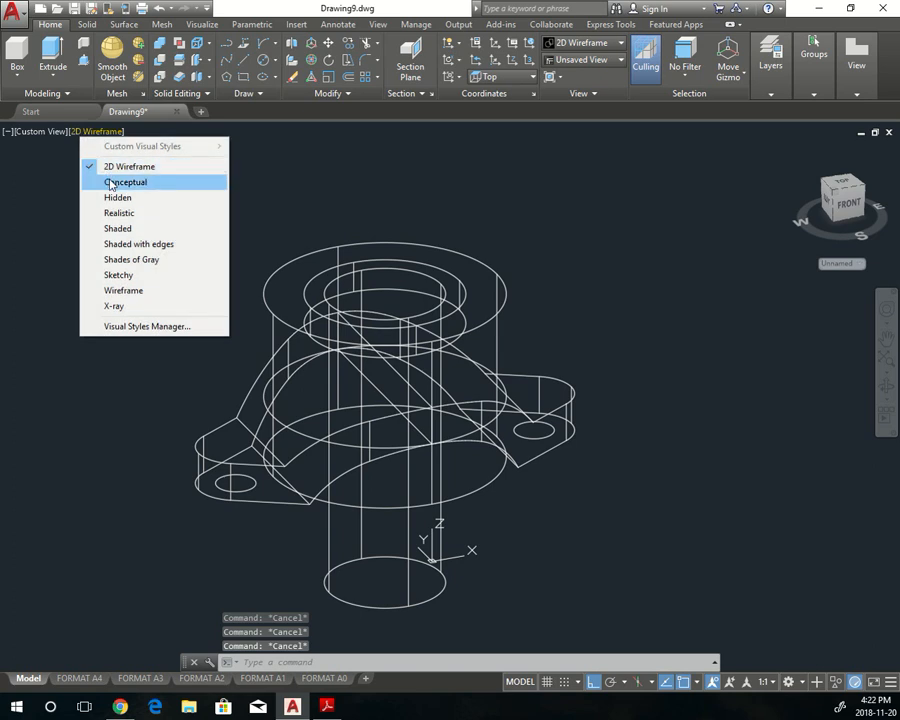
{"action": "left_click", "coordinate": [110, 180]}
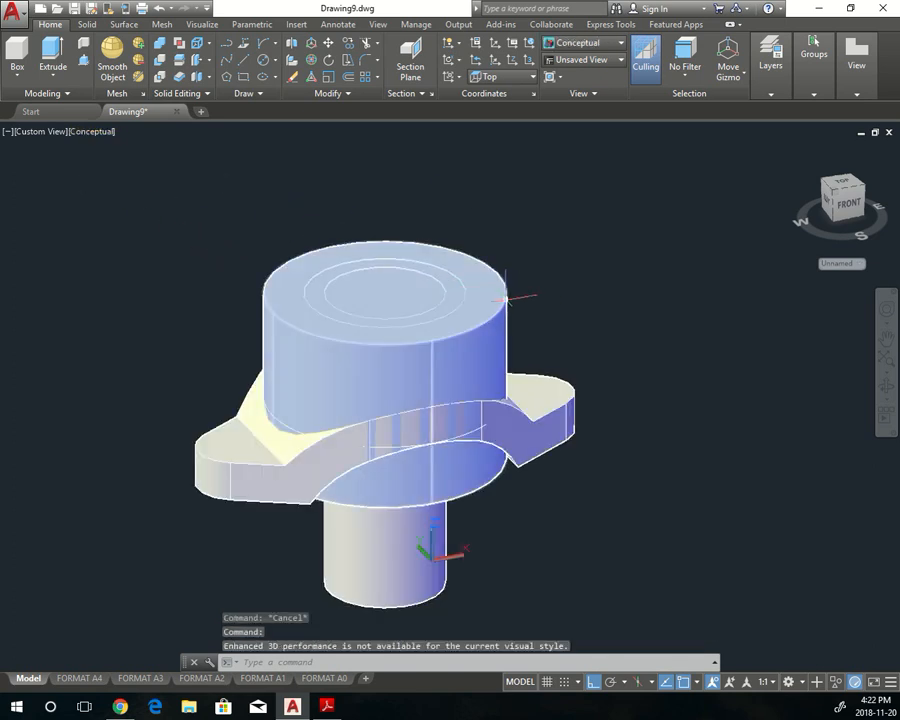
- Try to subtract the long inner cylinder from the large outer cylinder
{"action": "left_click", "coordinate": [160, 62]}
{"action": "left_click", "coordinate": [491, 268]}
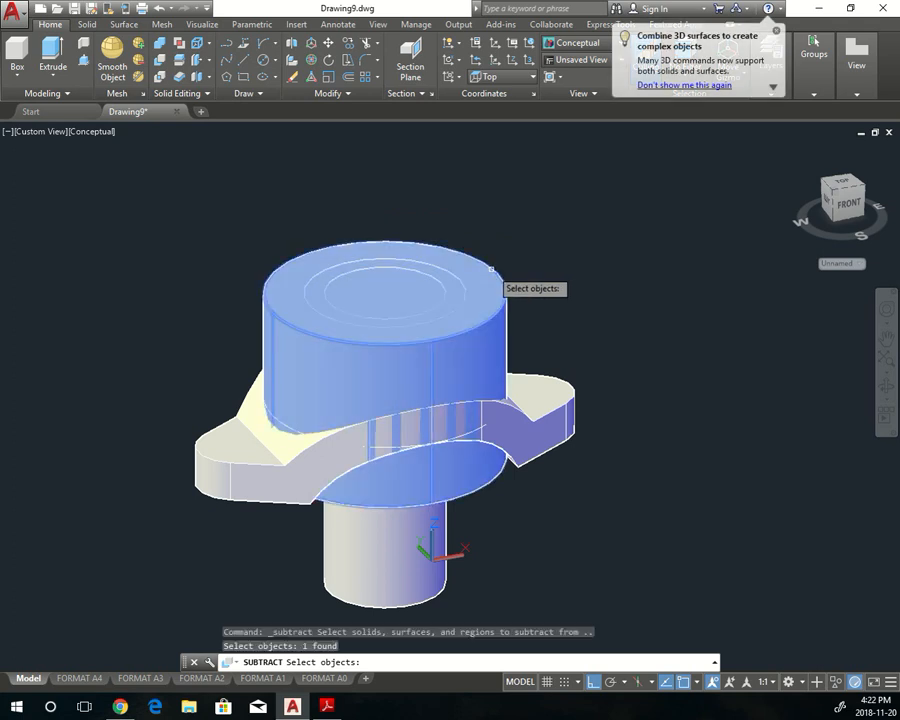
{"action": "key", "text": "Return"}
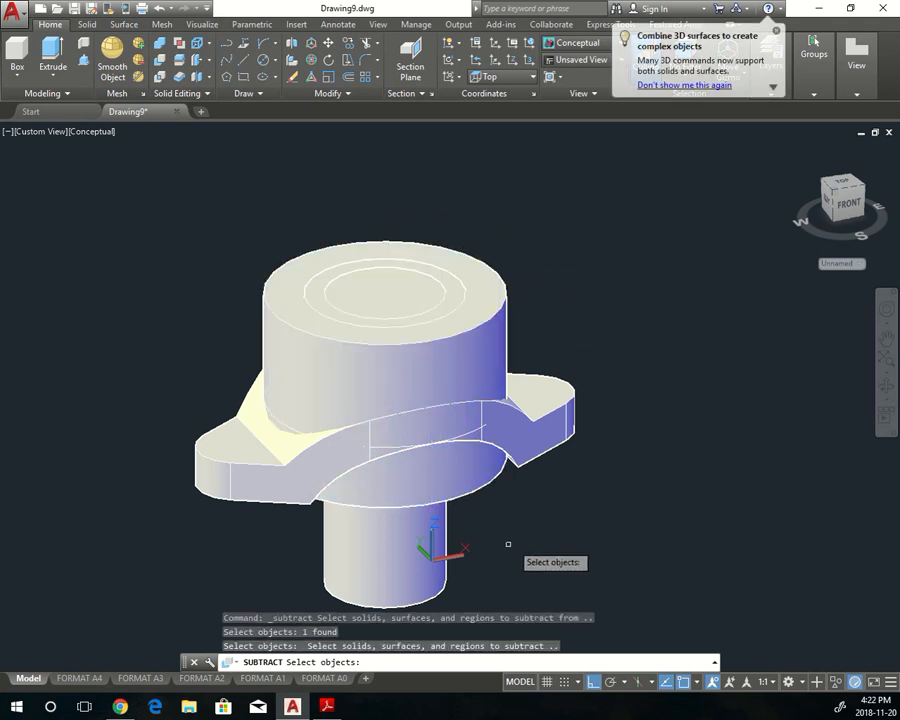
{"action": "left_click", "coordinate": [425, 542]}
{"action": "key", "text": "Return"}
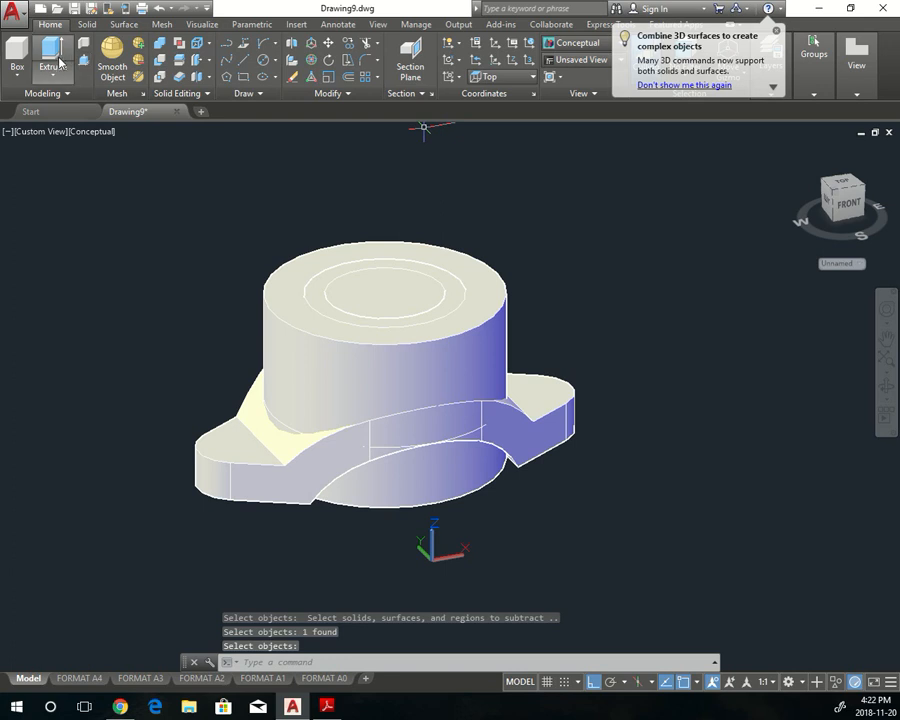
- Try to subtract the shallow 100 diameter counterbore cylinder from the outer cylinder
{"action": "left_click", "coordinate": [160, 62]}
{"action": "left_click", "coordinate": [472, 256]}
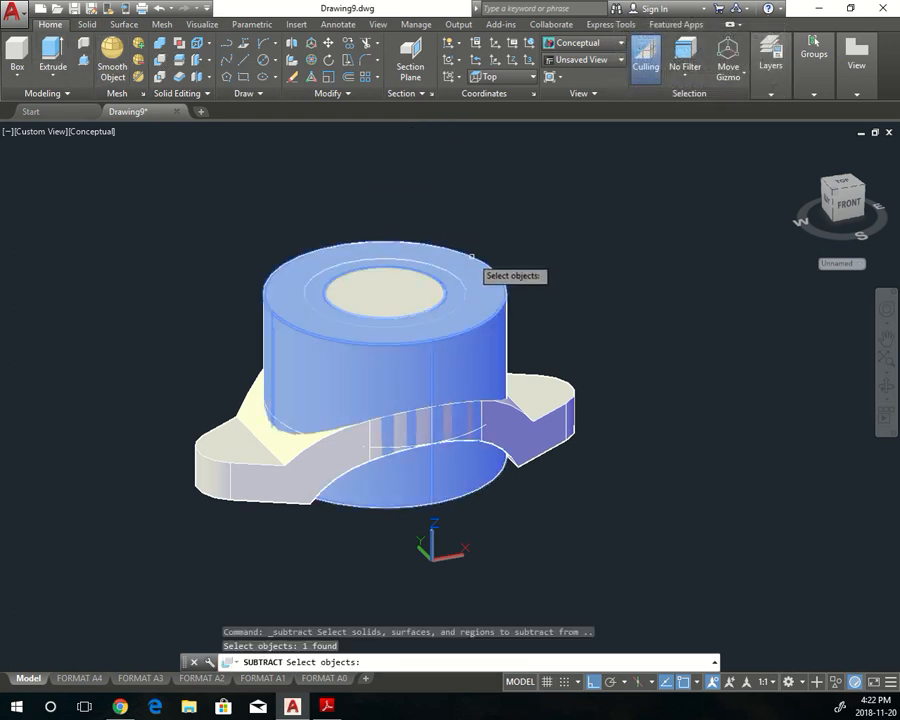
{"action": "key", "text": "Return"}
{"action": "left_click", "coordinate": [416, 281]}
{"action": "key", "text": "Return"}
- Undo both cylinder subtractions to restore the separate solids
{"action": "middle_click_drag", "start_coordinate": [578, 216], "coordinate": [555, 330], "text": "shift"}
{"action": "key", "text": "Return"}
{"action": "key", "text": "ctrl+z"}
{"action": "key", "text": "ctrl+z"}
{"action": "key", "text": "ctrl+z"}
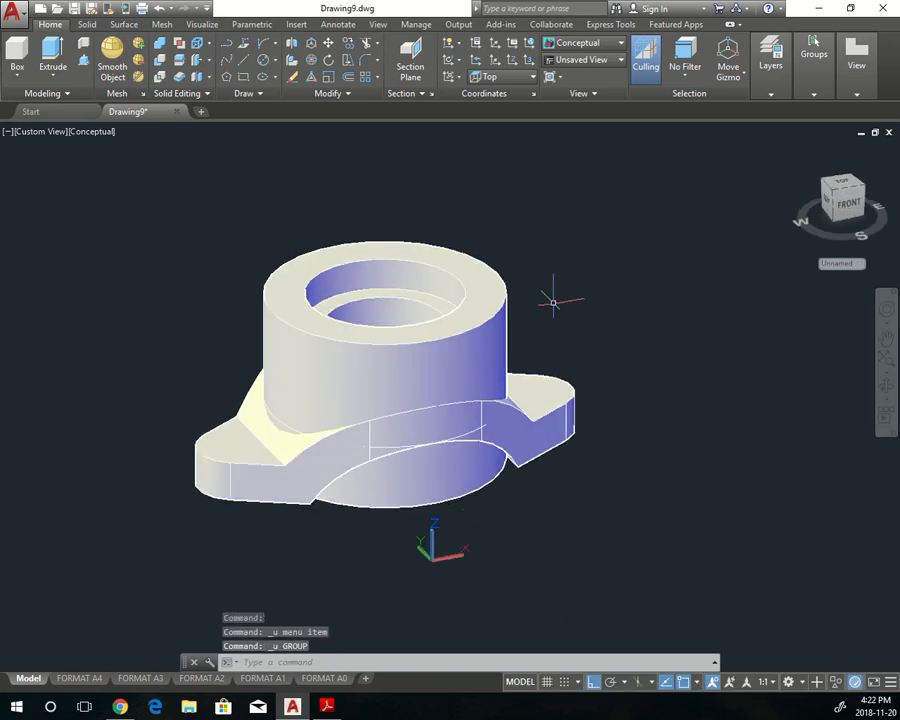
{"action": "key", "text": "ctrl+z"}
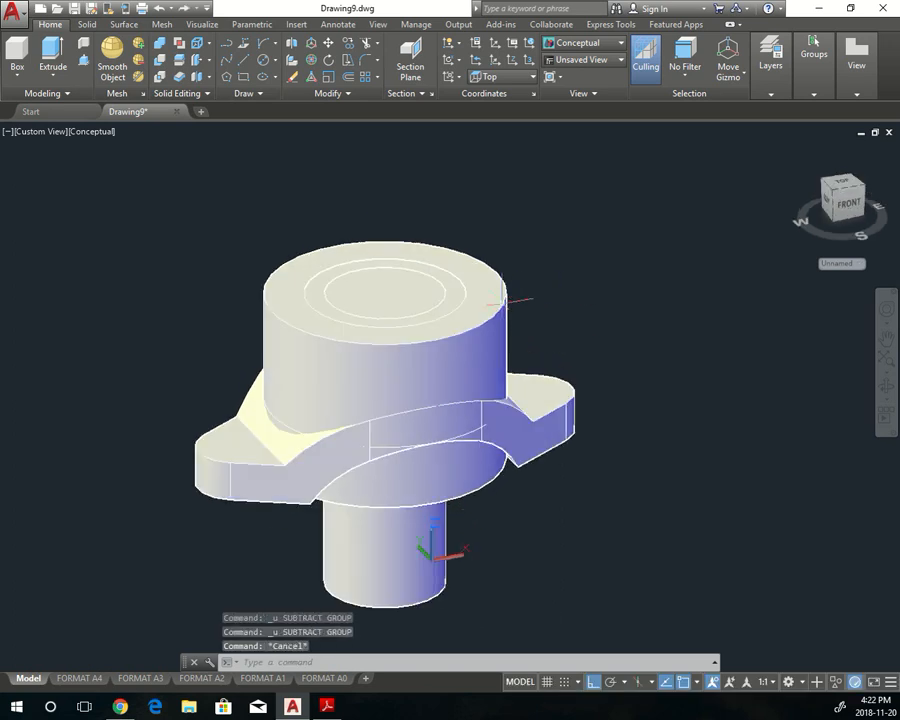
- Start a circle and check the active object snap and 3D object snap modes in the drafting settings
{"action": "left_click", "coordinate": [390, 582]}
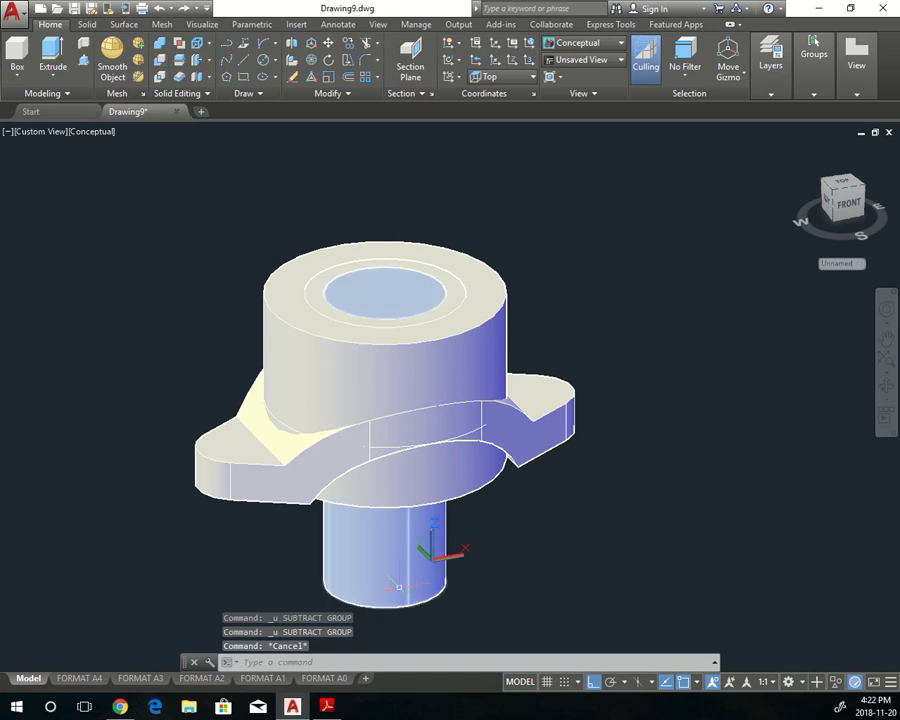
{"action": "key", "text": "Escape"}
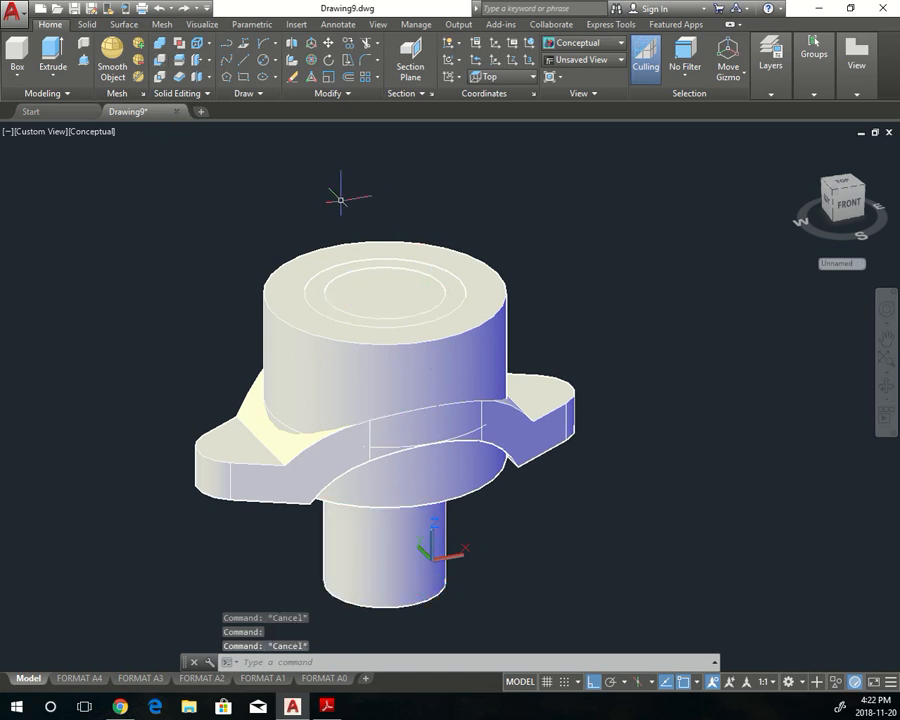
{"action": "left_click", "coordinate": [265, 62]}
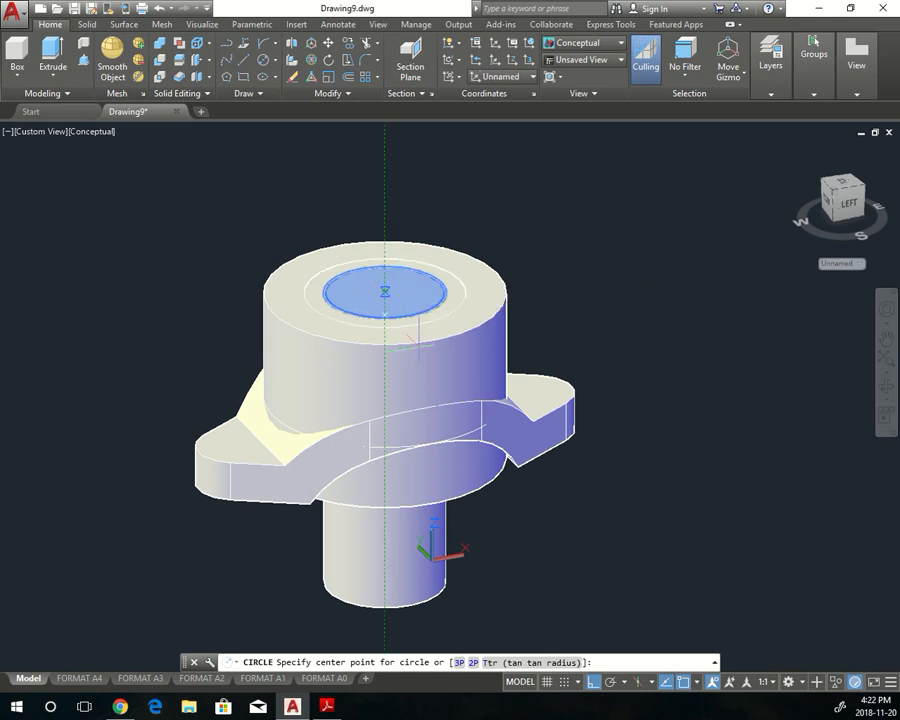
{"action": "right_click", "coordinate": [684, 684]}
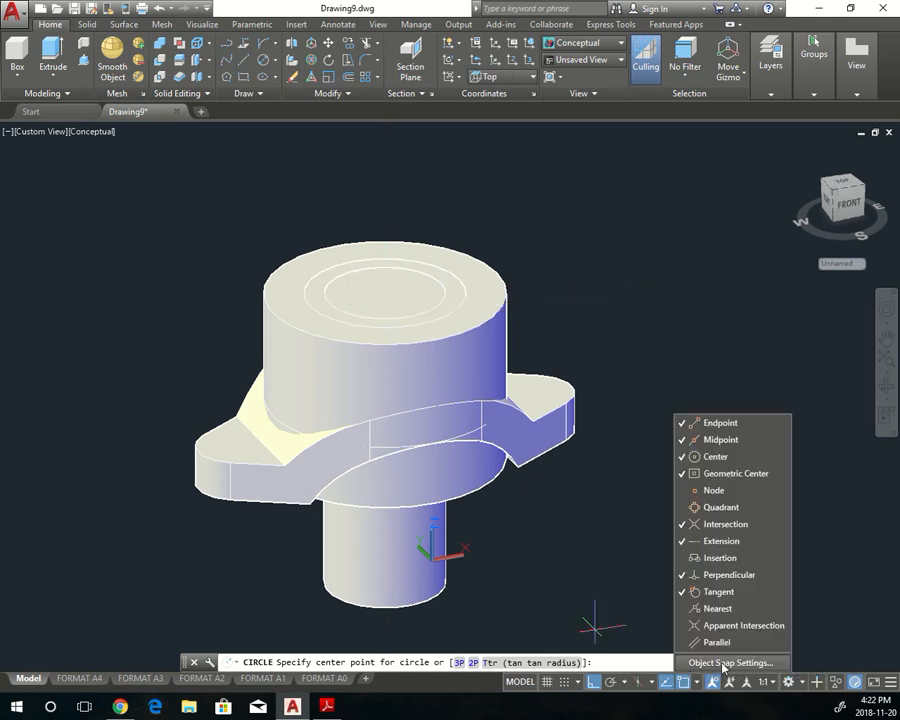
{"action": "left_click", "coordinate": [724, 663]}
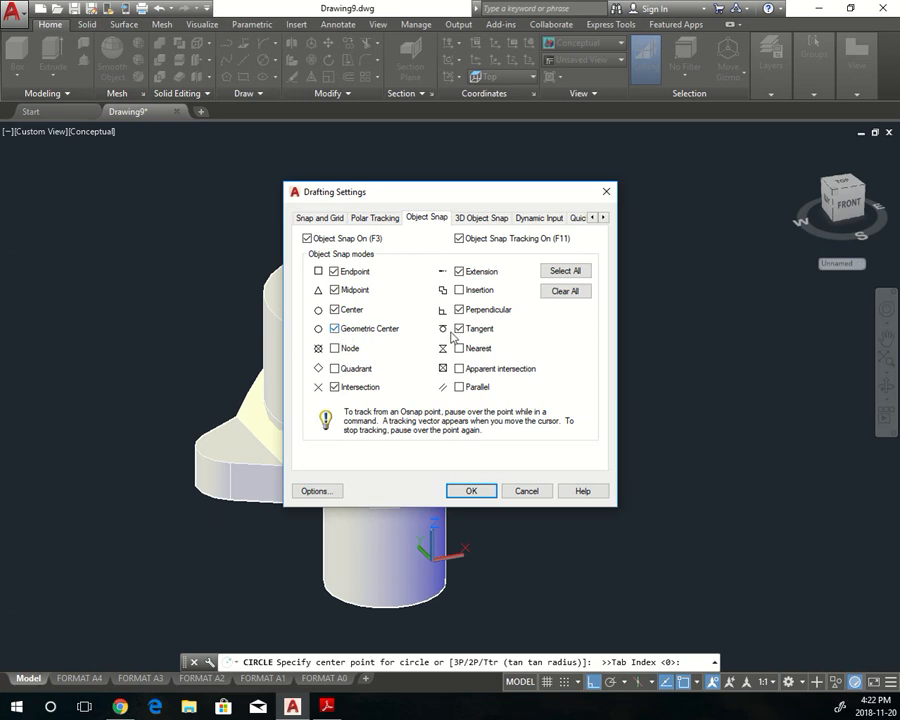
{"action": "left_click", "coordinate": [467, 217]}
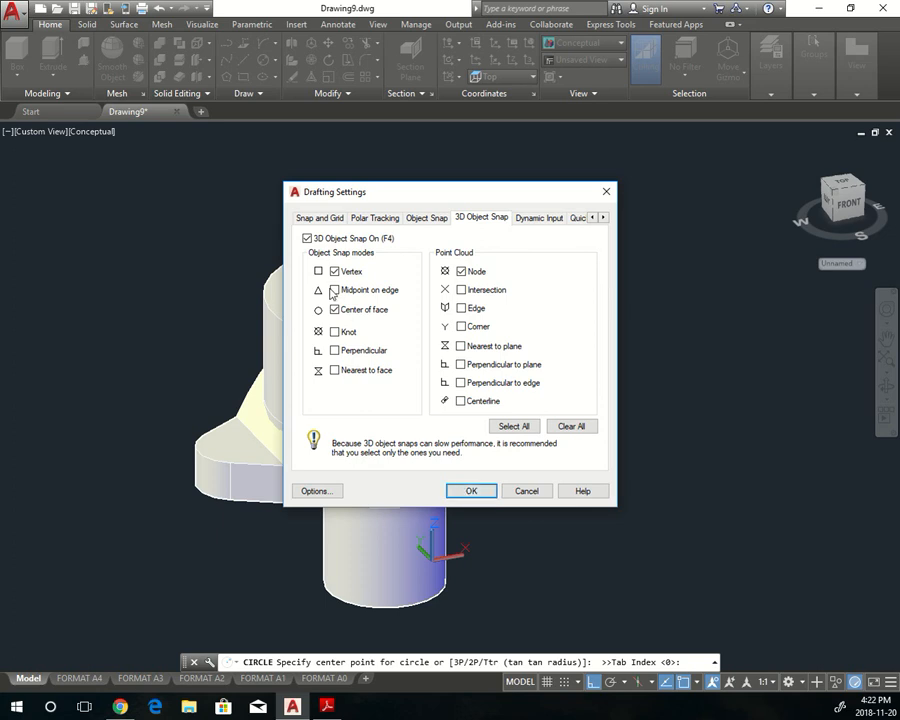
{"action": "left_click", "coordinate": [470, 490]}
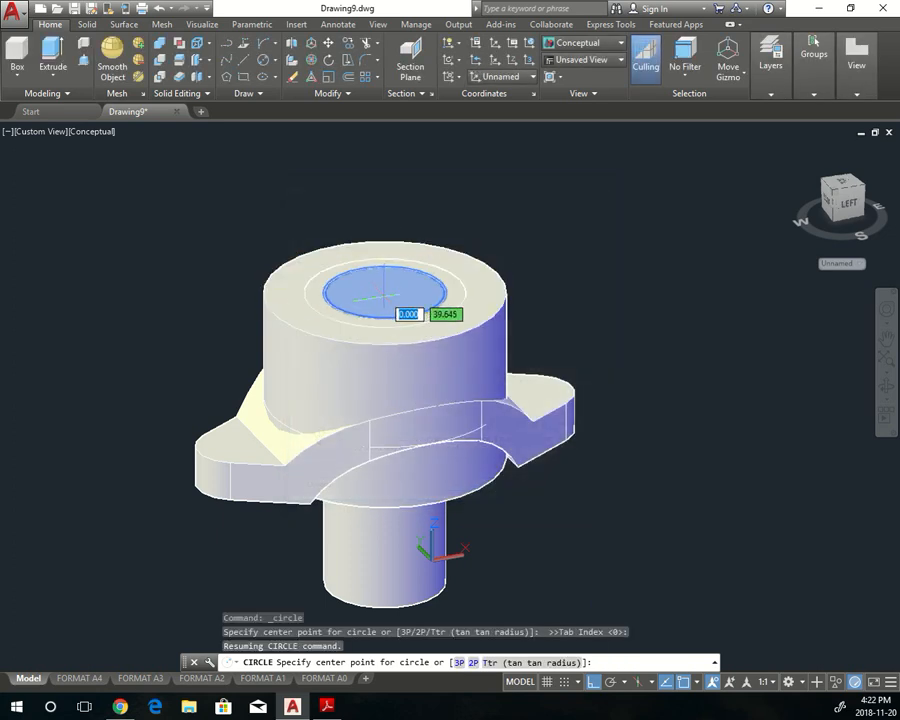
- Draw a 75 diameter circle centred on the top face of the cylindrical boss
{"action": "left_click", "coordinate": [385, 293]}
{"action": "type", "text": "d"}
{"action": "key", "text": "Return"}
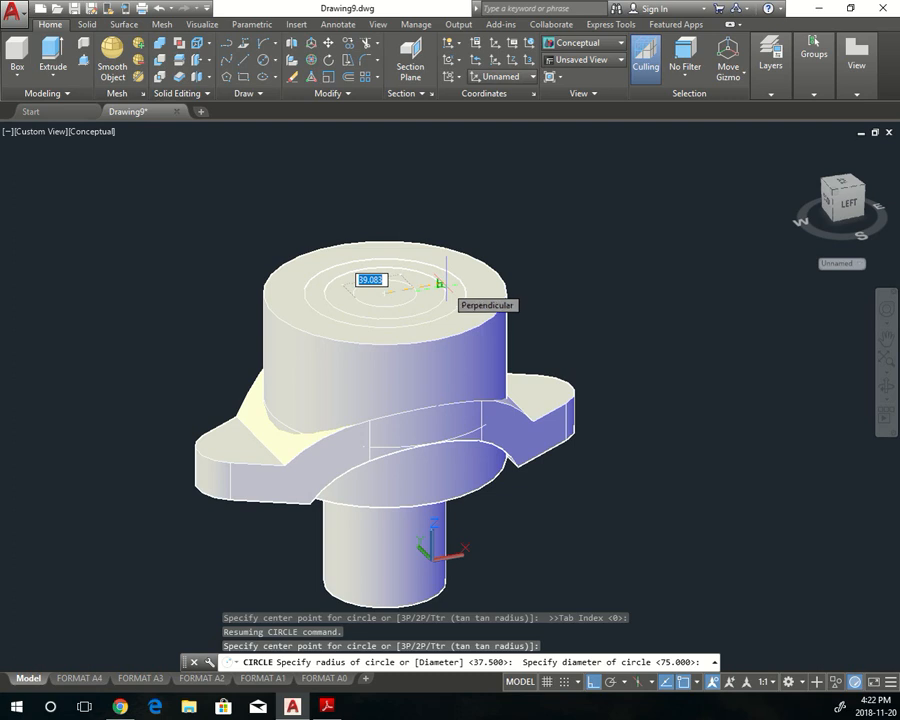
{"action": "type", "text": "7"}
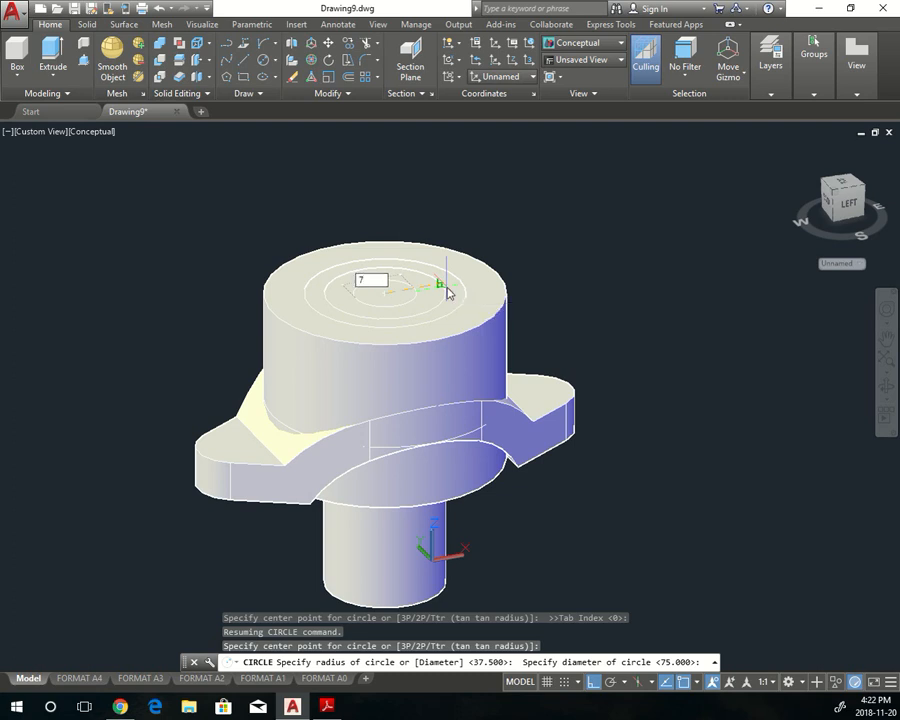
{"action": "type", "text": "5"}
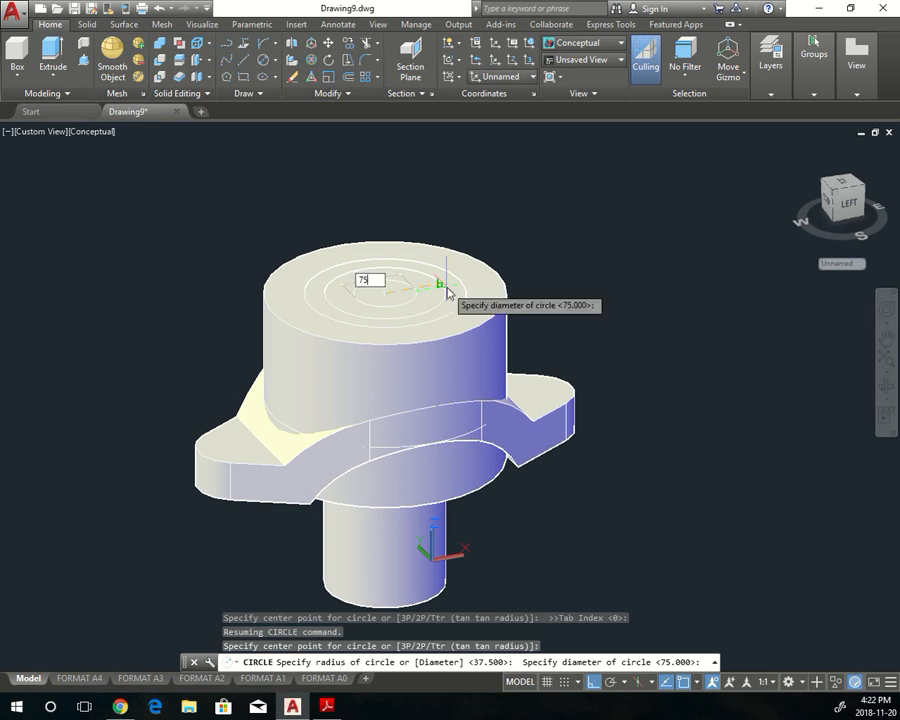
{"action": "key", "text": "Return"}
{"action": "key", "text": "Escape"}
{"action": "scroll", "coordinate": [425, 256], "scroll_direction": "down", "scroll_amount": 4}
{"action": "key", "text": "Escape"}
{"action": "scroll", "coordinate": [414, 146], "scroll_direction": "up", "scroll_amount": 2}
{"action": "key", "text": "Escape"}
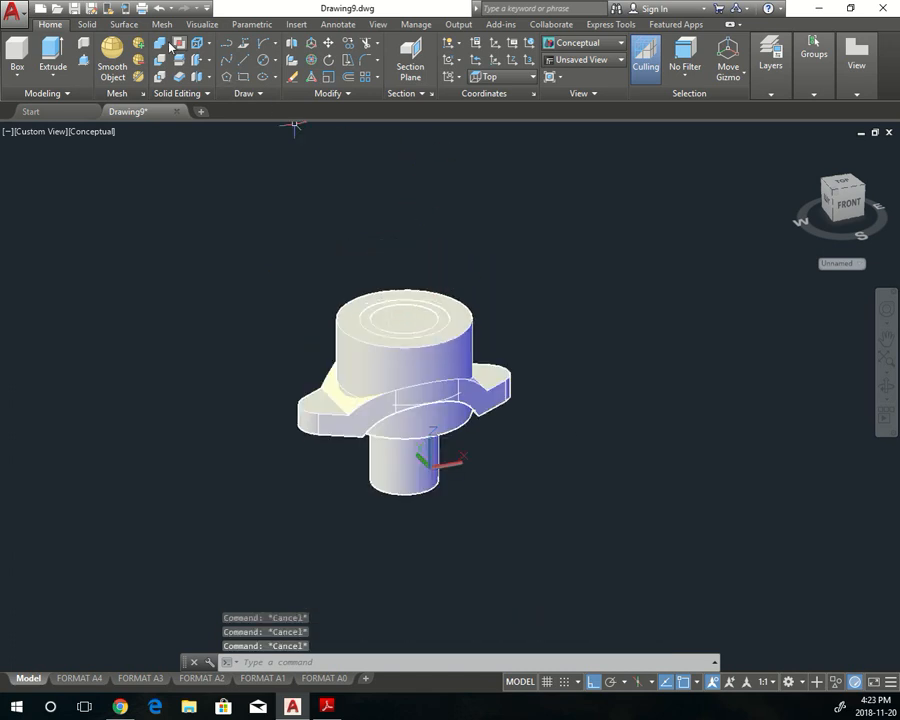
- Subtract the long inner cylinder from the large outer cylinder
{"action": "left_click", "coordinate": [163, 61]}
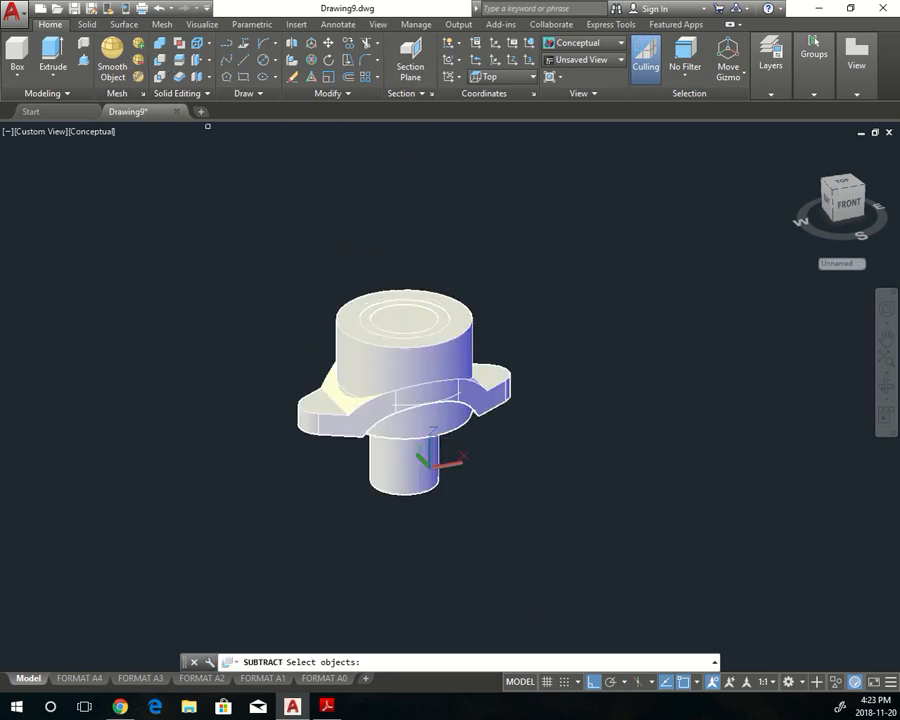
{"action": "left_click", "coordinate": [472, 350]}
{"action": "key", "text": "Return"}
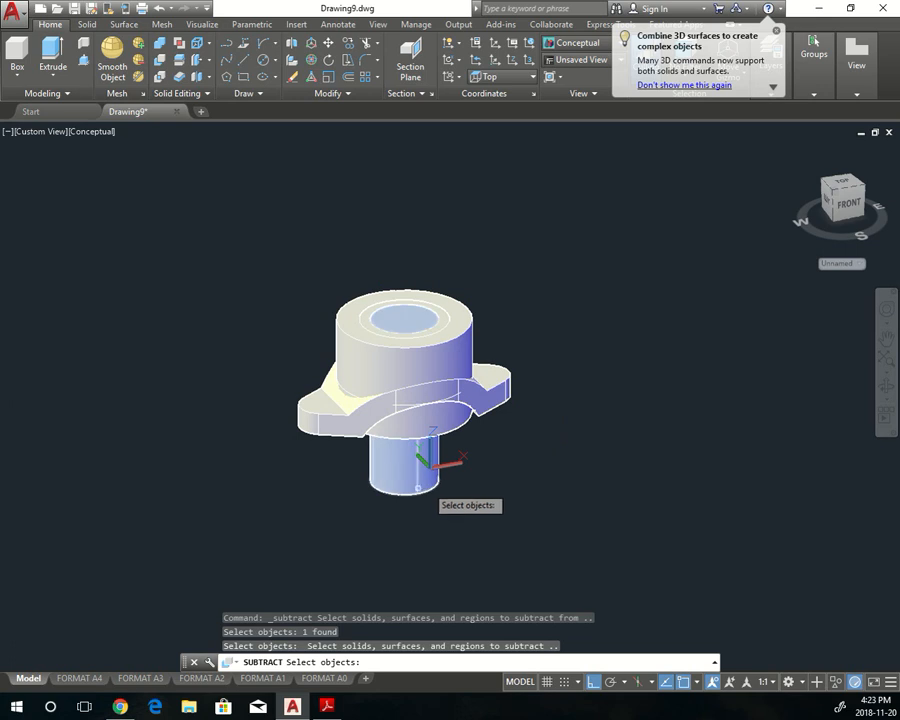
{"action": "left_click", "coordinate": [425, 478]}
{"action": "key", "text": "Return"}
{"action": "scroll", "coordinate": [444, 318], "scroll_direction": "up", "scroll_amount": 2}
{"action": "key", "text": "Return"}
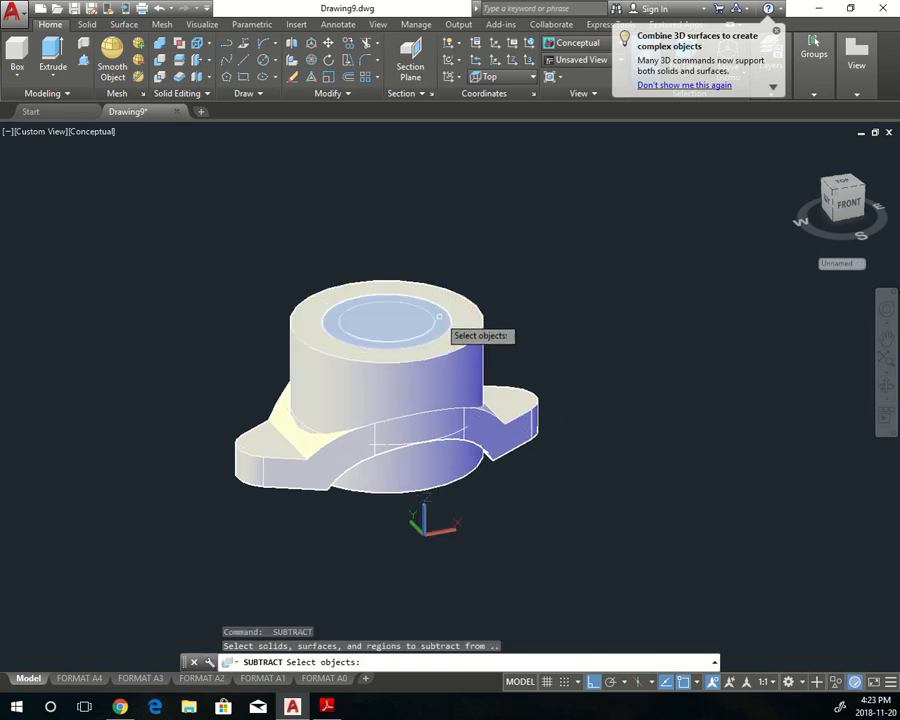
{"action": "left_click", "coordinate": [445, 318]}
{"action": "key", "text": "Return"}
{"action": "left_click", "coordinate": [474, 314]}
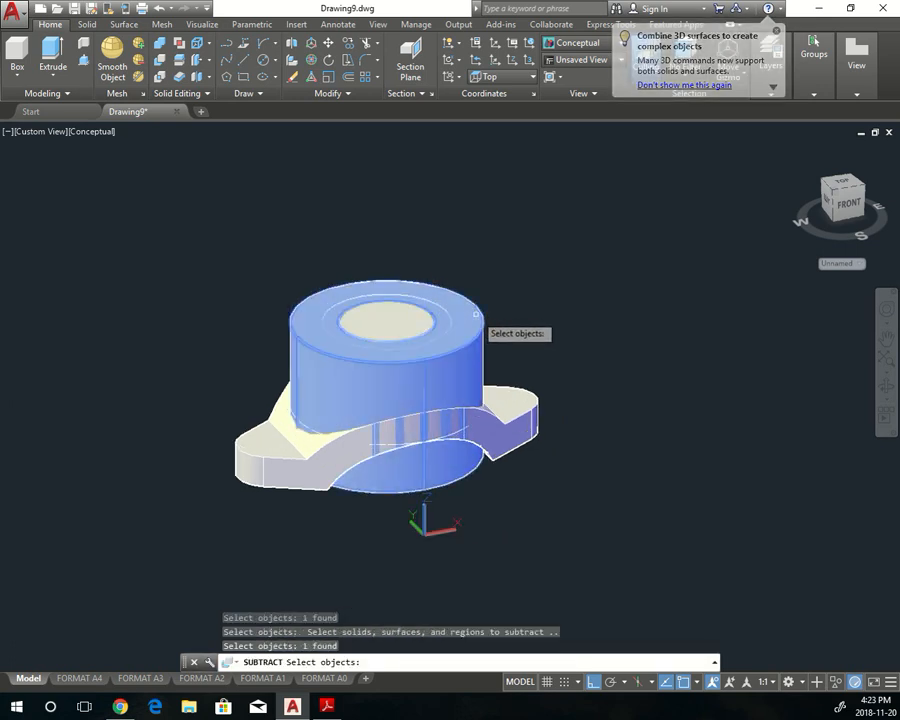
{"action": "key", "text": "Escape"}
{"action": "key", "text": "Return"}
{"action": "key", "text": "Escape"}
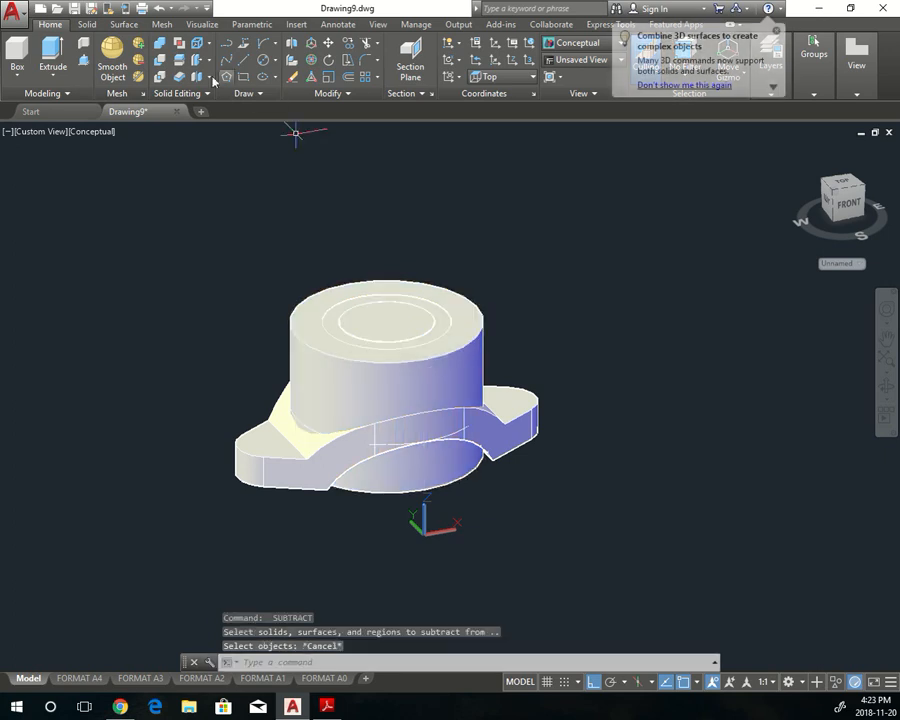
- Subtract the shallow counterbore cylinder from the large outer cylinder
{"action": "left_click", "coordinate": [159, 59]}
{"action": "left_click", "coordinate": [483, 316]}
{"action": "key", "text": "Return"}
{"action": "left_click", "coordinate": [424, 321]}
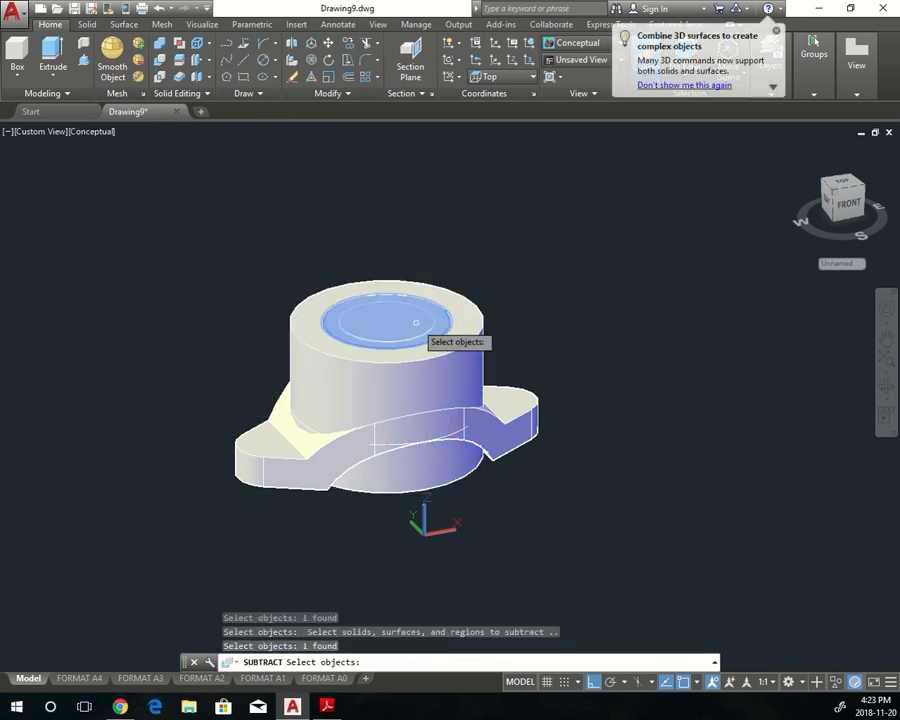
{"action": "key", "text": "Return"}
{"action": "key", "text": "Escape"}
{"action": "key", "text": "Escape"}
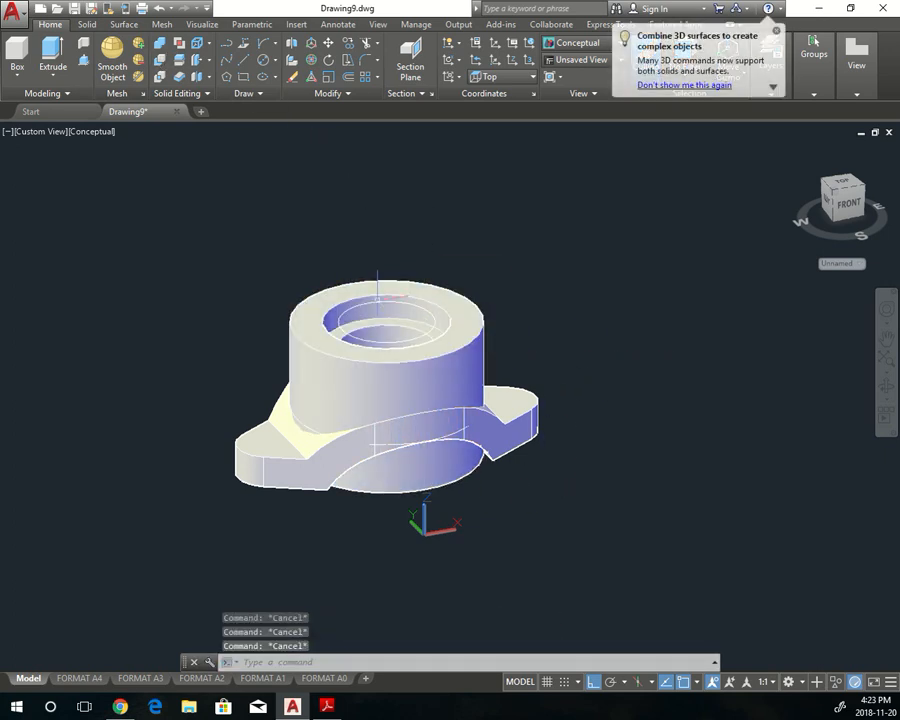
- Switch the model to the Front view
{"action": "left_click", "coordinate": [44, 133]}
{"action": "left_click", "coordinate": [80, 228]}
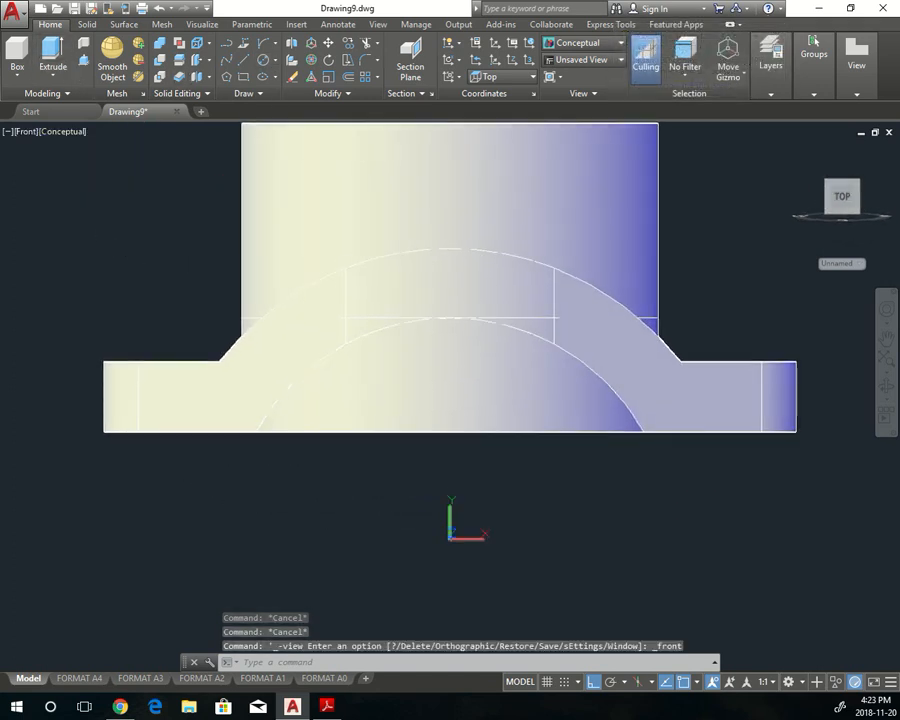
{"action": "type", "text": "CIRCLE"}
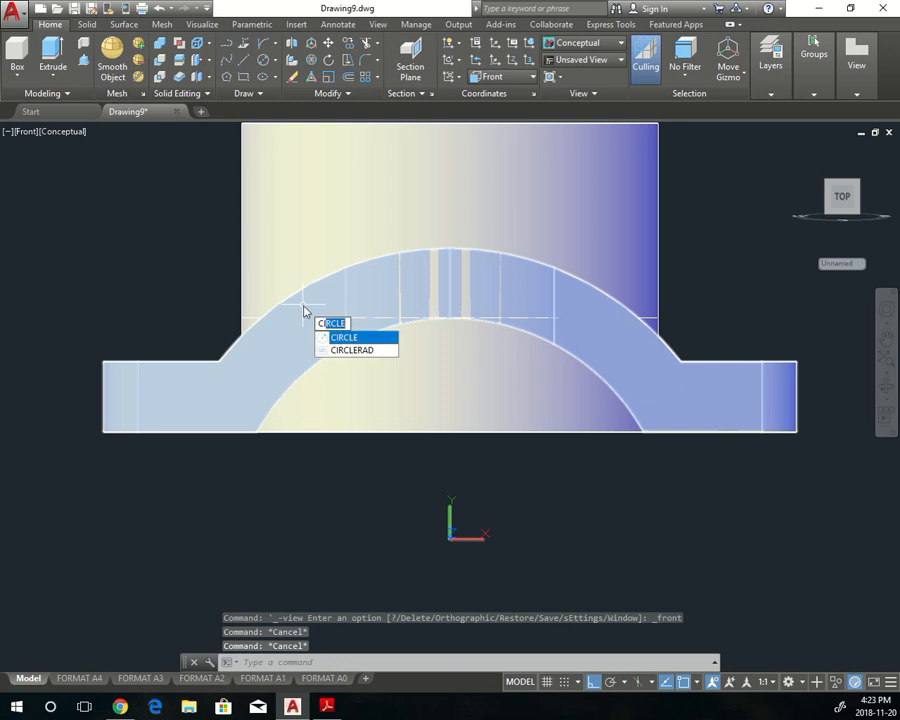
{"action": "key", "text": "Return"}
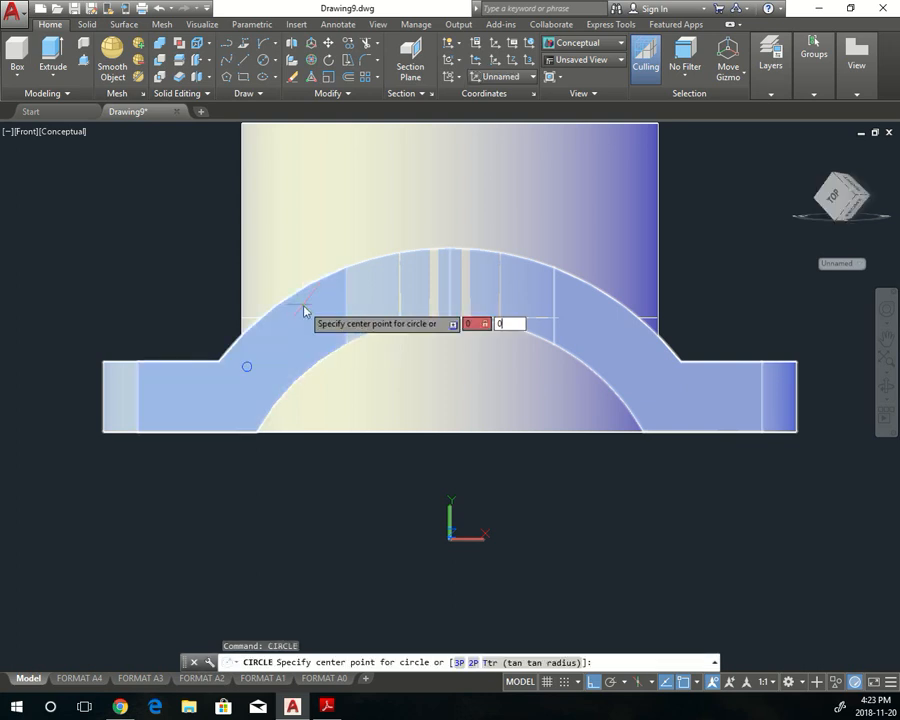
{"action": "type", "text": "0,0"}
{"action": "key", "text": "Return"}
{"action": "key", "text": "Escape"}
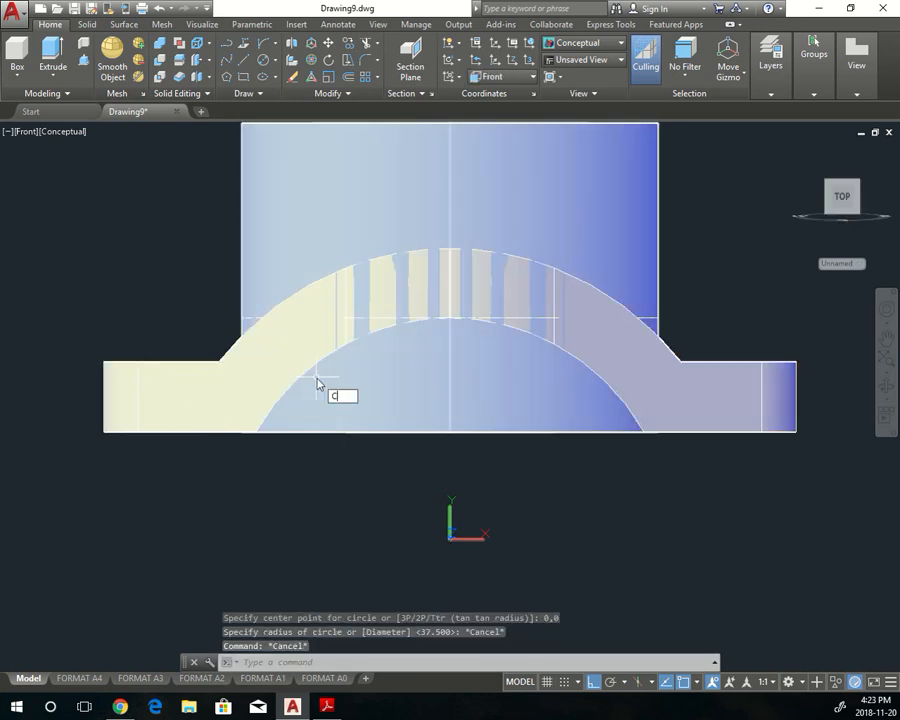
- Draw a circle of radius 80 centred at 0,0 in the front plane
{"action": "key", "text": "Return"}
{"action": "middle_click_drag", "start_coordinate": [482, 577], "coordinate": [457, 430]}
{"action": "type", "text": "0,"}
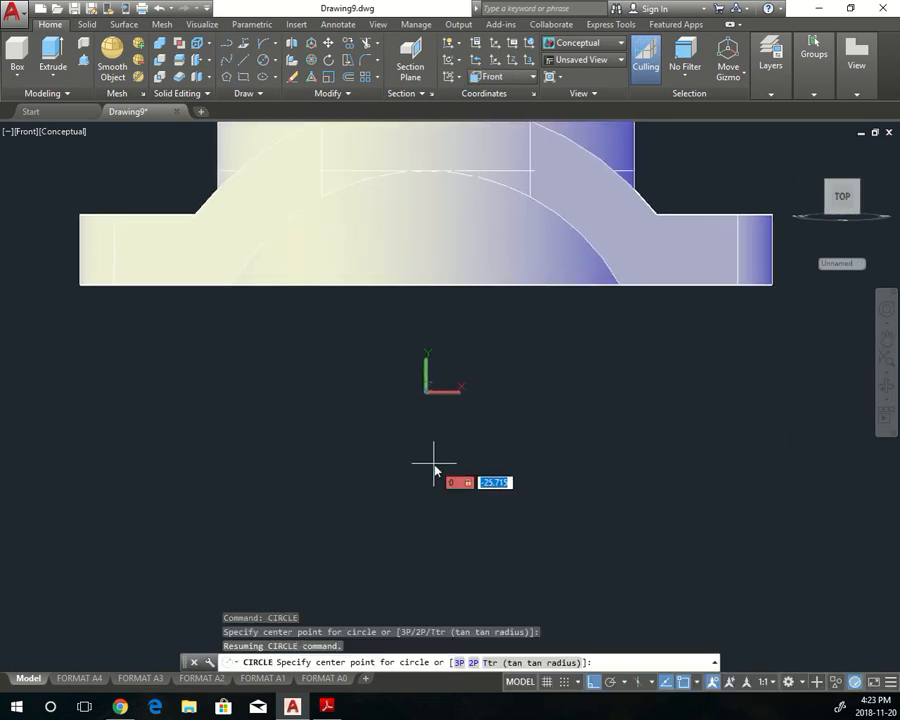
{"action": "type", "text": "0"}
{"action": "key", "text": "Return"}
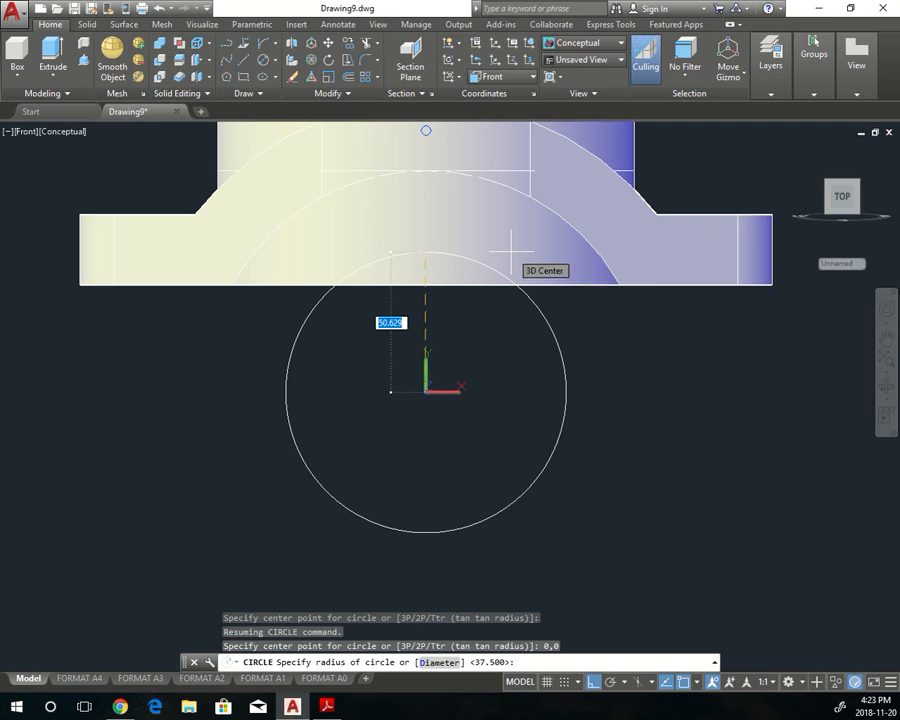
{"action": "type", "text": "80"}
{"action": "key", "text": "Return"}
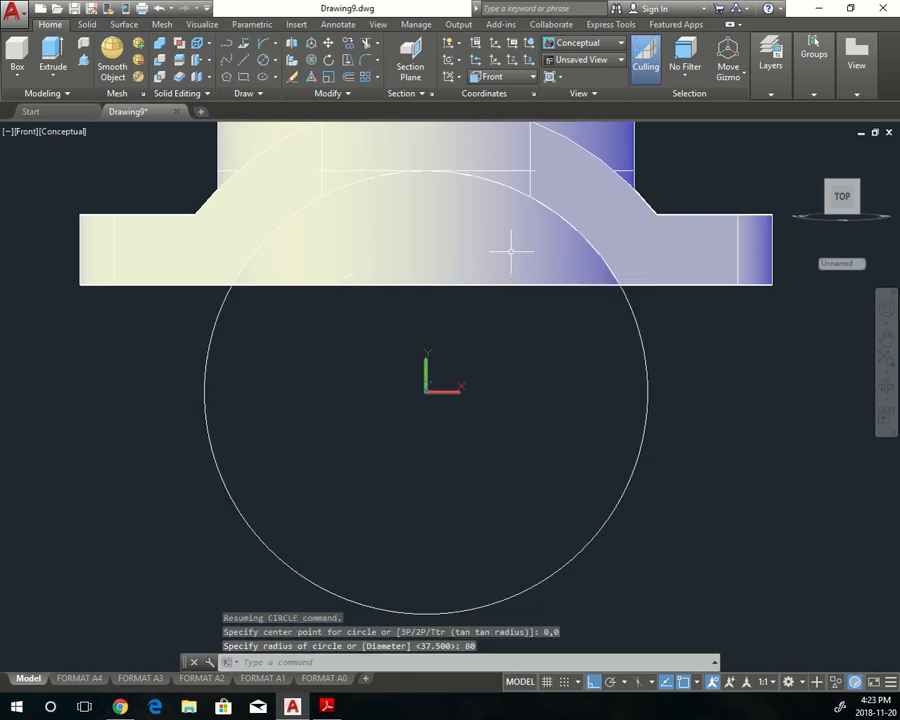
{"action": "key", "text": "Escape"}
- Extrude the radius 80 circle about 294 units backwards, fully through the underside of the flange and boss
{"action": "middle_click_drag", "start_coordinate": [514, 416], "coordinate": [567, 527], "text": "shift"}
{"action": "scroll", "coordinate": [567, 527], "scroll_direction": "down", "scroll_amount": 1}
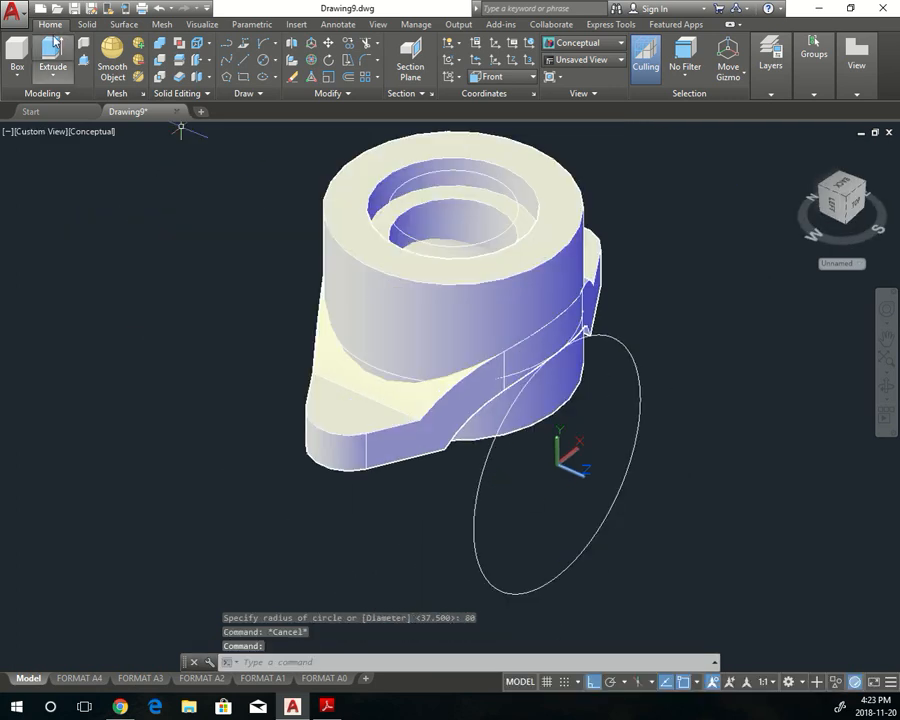
{"action": "key", "text": "Escape"}
{"action": "type", "text": "ext"}
{"action": "key", "text": "Return"}
{"action": "left_click", "coordinate": [474, 531]}
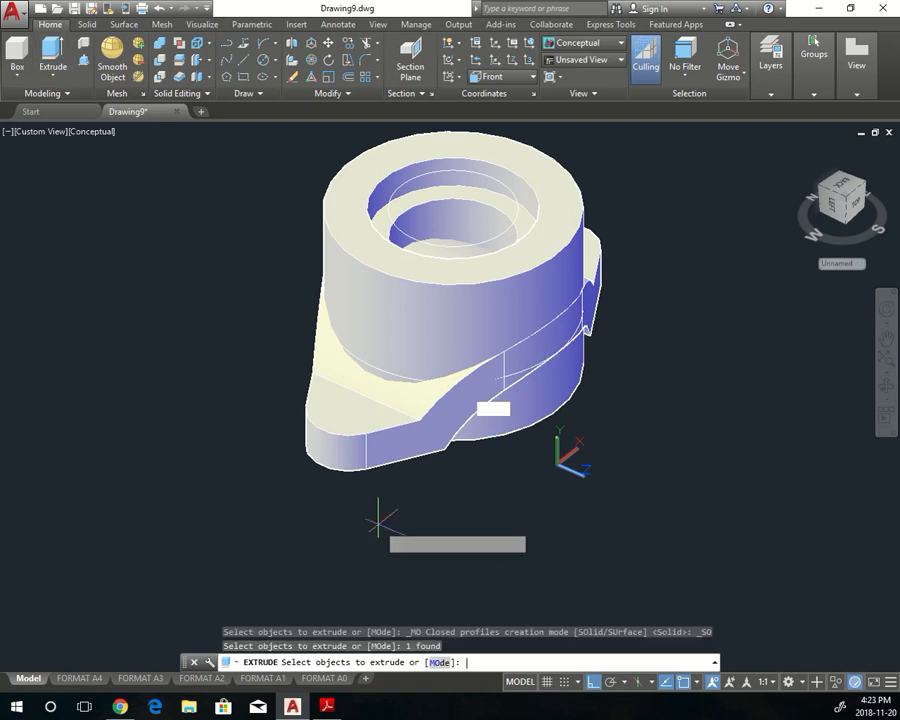
{"action": "key", "text": "Return"}
{"action": "left_click", "coordinate": [76, 424]}
{"action": "key", "text": "Escape"}
{"action": "key", "text": "Escape"}
{"action": "key", "text": "Escape"}
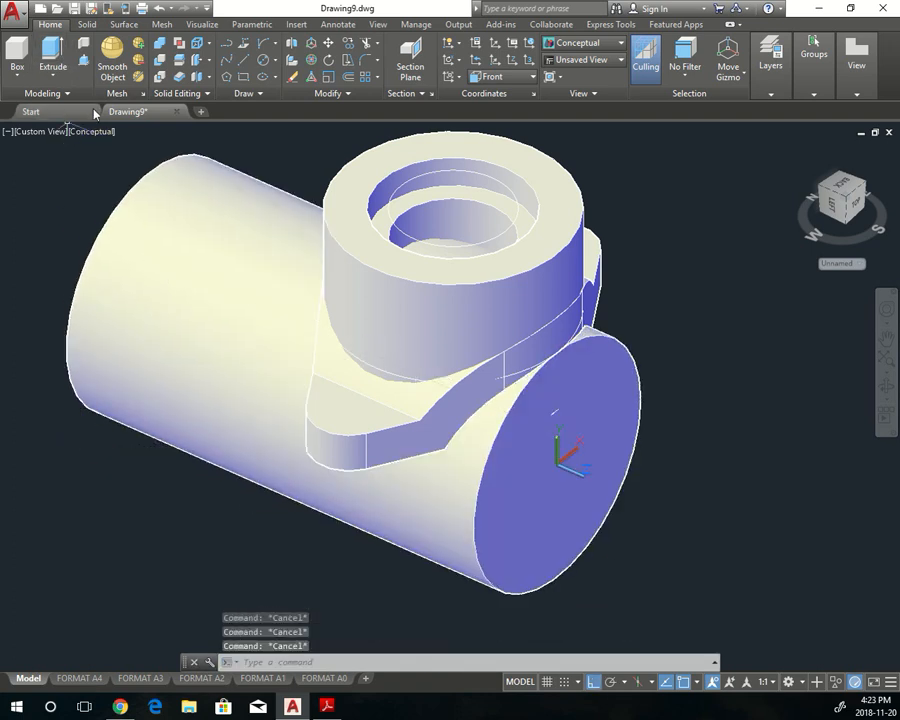
- Subtract the horizontal radius 80 cylinder from both the arched flange and the boss
{"action": "left_click", "coordinate": [157, 67]}
{"action": "left_click", "coordinate": [413, 413]}
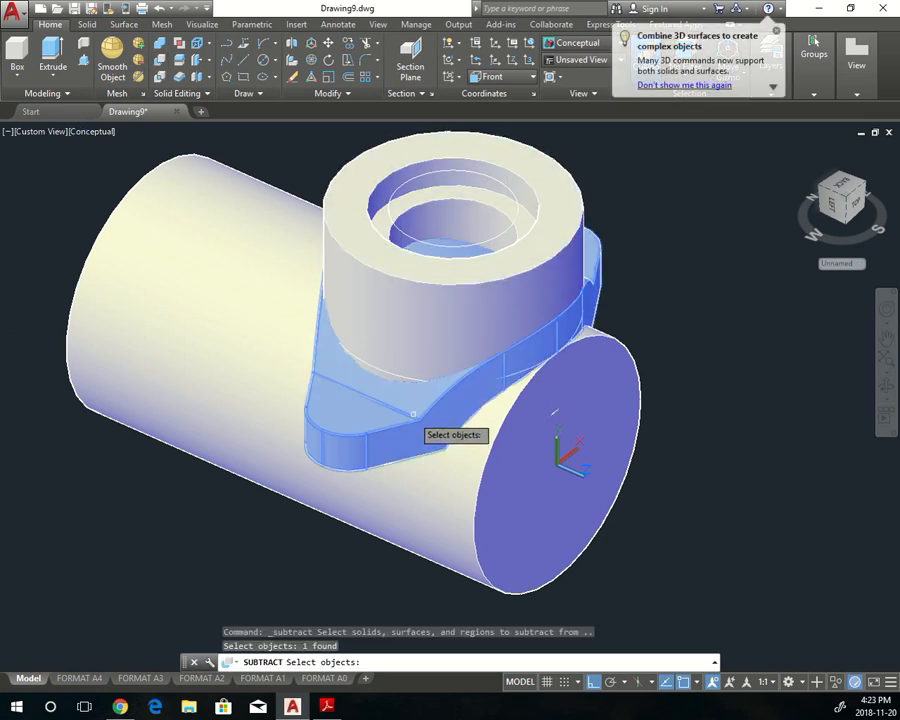
{"action": "left_click", "coordinate": [436, 283]}
{"action": "key", "text": "Return"}
{"action": "left_click", "coordinate": [602, 430]}
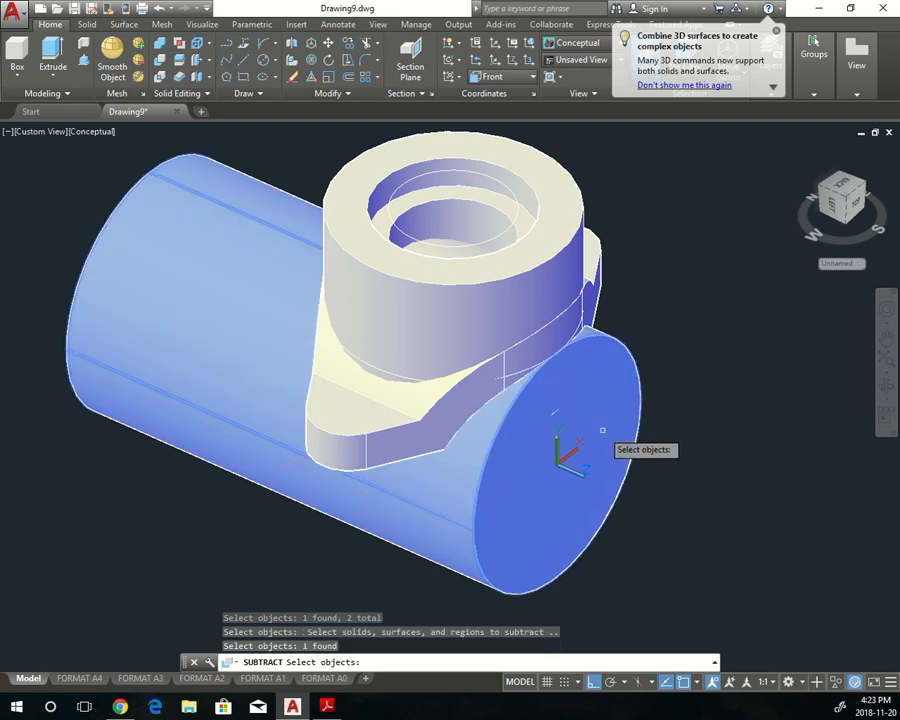
{"action": "key", "text": "Return"}
{"action": "key", "text": "Escape"}
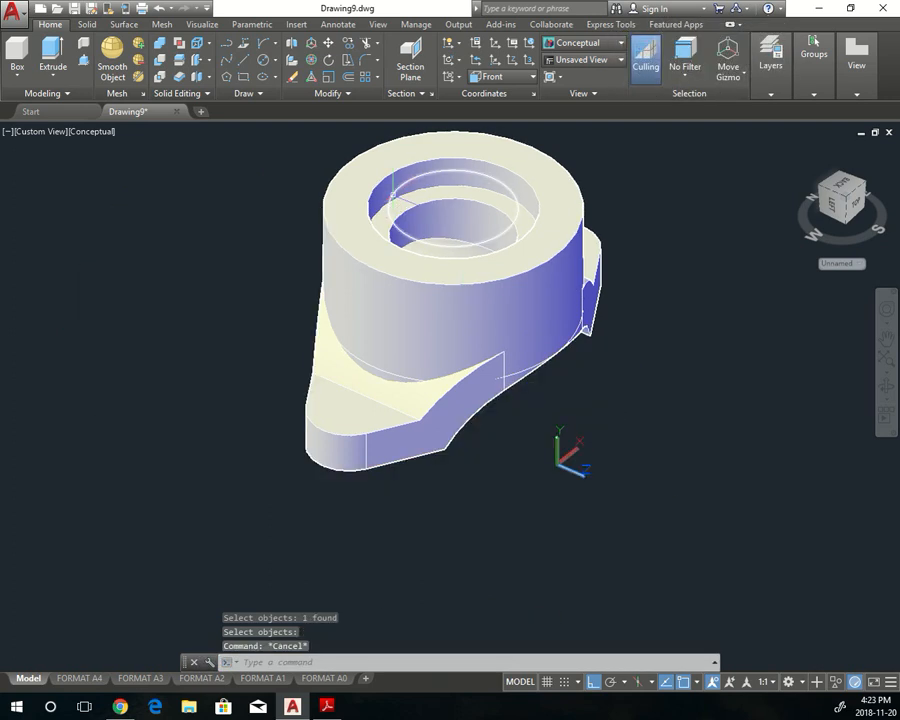
- Extrude the 75 diameter circle at the boss's top about 234 units downwards through the part
{"action": "left_click", "coordinate": [393, 193], "text": "ctrl"}
{"action": "left_click", "coordinate": [52, 52]}
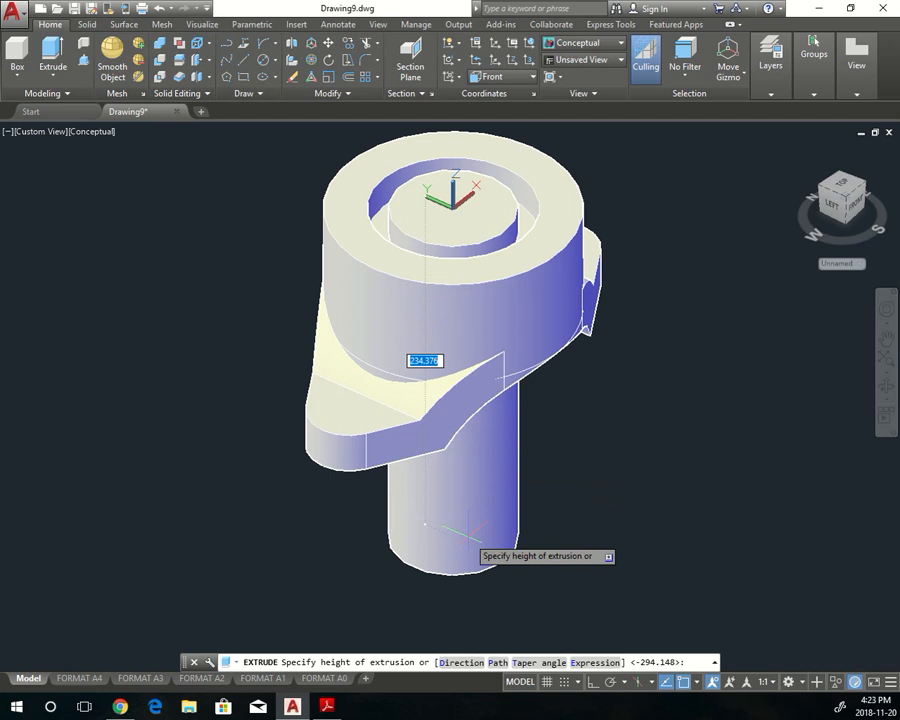
{"action": "key", "text": "Escape"}
{"action": "key", "text": "Escape"}
{"action": "key", "text": "Escape"}
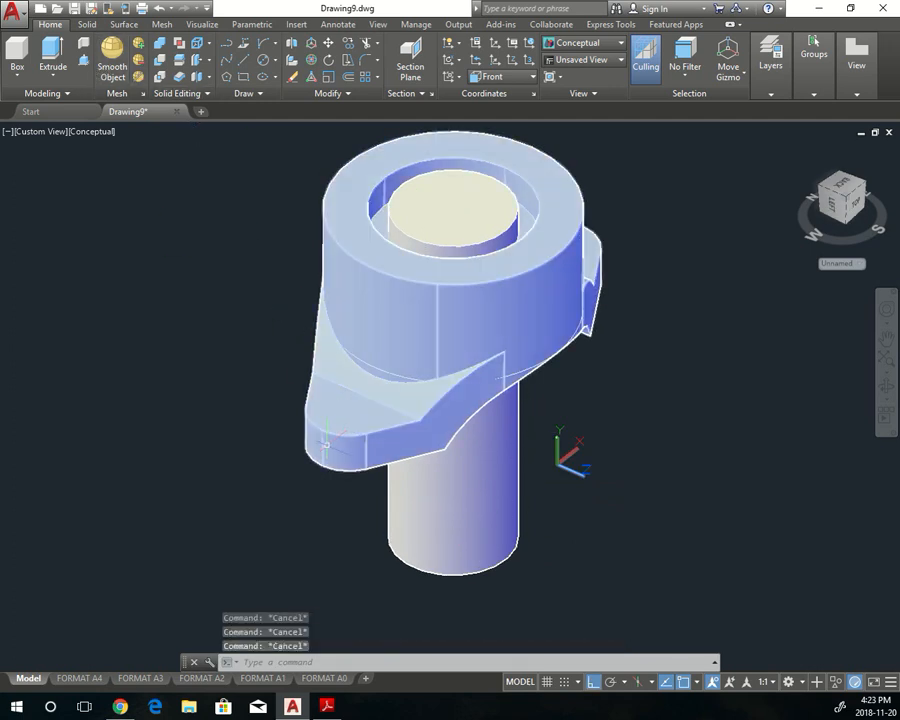
- Subtract the vertical 75 diameter cylinder from the combined flange and boss solid
{"action": "left_click", "coordinate": [171, 64]}
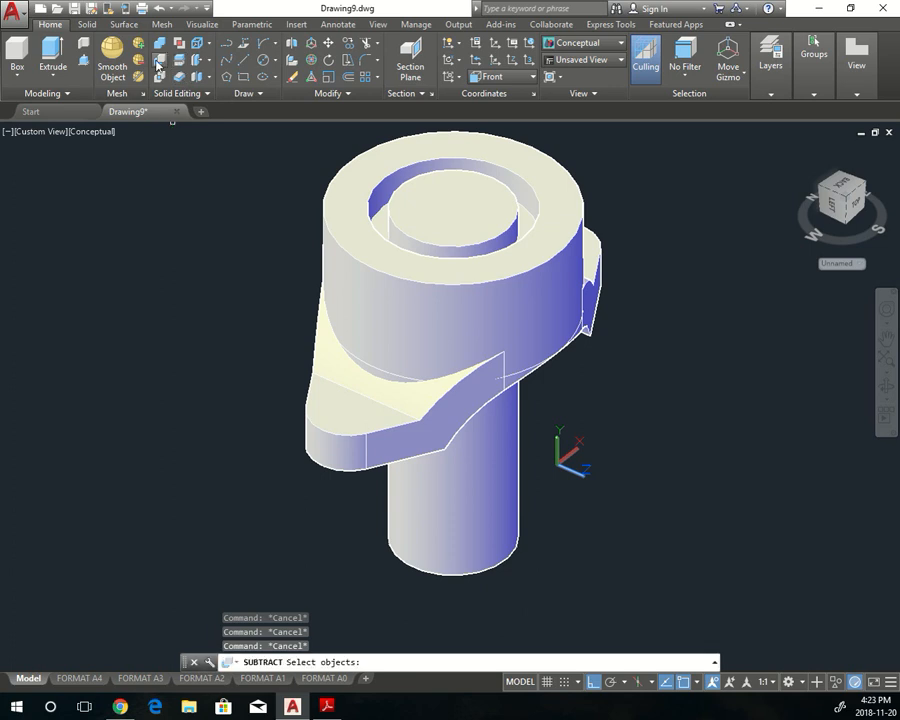
{"action": "left_click", "coordinate": [530, 284]}
{"action": "key", "text": "Return"}
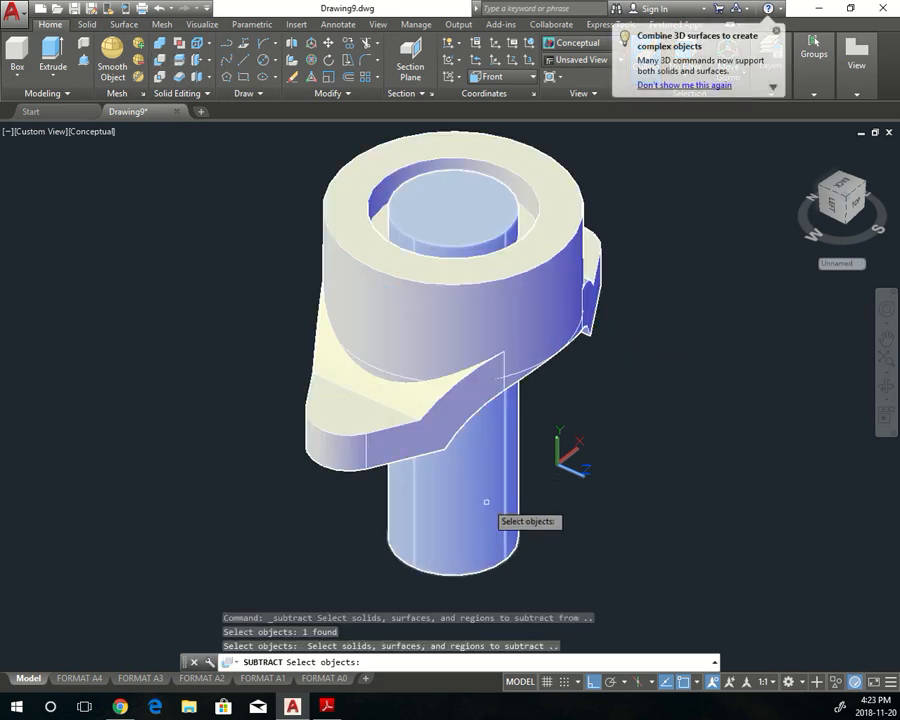
{"action": "left_click", "coordinate": [488, 500]}
{"action": "middle_click_drag", "start_coordinate": [488, 498], "coordinate": [565, 420], "text": "shift"}
{"action": "key", "text": "Escape"}
- Move the solid along the X axis away from the leftover circles and undo the move
{"action": "scroll", "coordinate": [458, 318], "scroll_direction": "down", "scroll_amount": 2}
{"action": "left_click", "coordinate": [472, 279]}
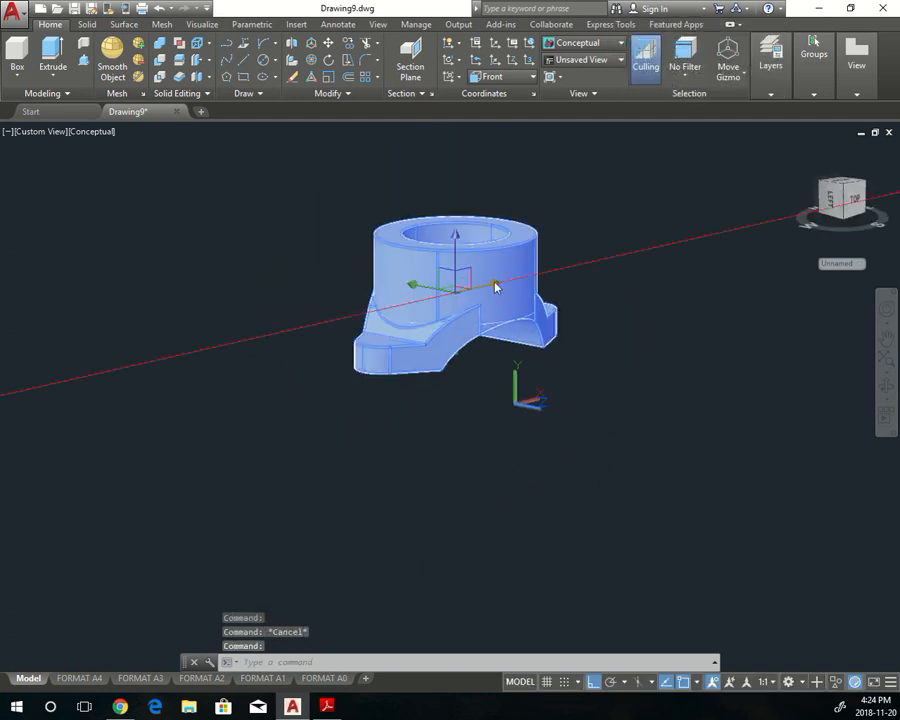
{"action": "left_click", "coordinate": [494, 284]}
{"action": "left_click", "coordinate": [182, 398]}
{"action": "key", "text": "Escape"}
{"action": "left_click", "coordinate": [559, 411]}
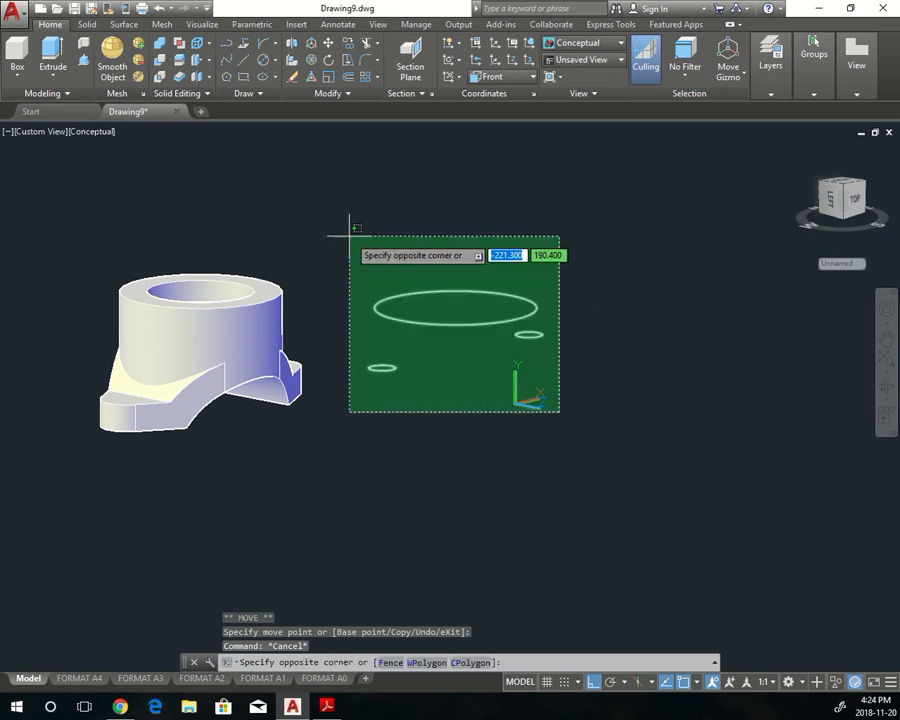
{"action": "key", "text": "Escape"}
{"action": "key", "text": "ctrl+z"}
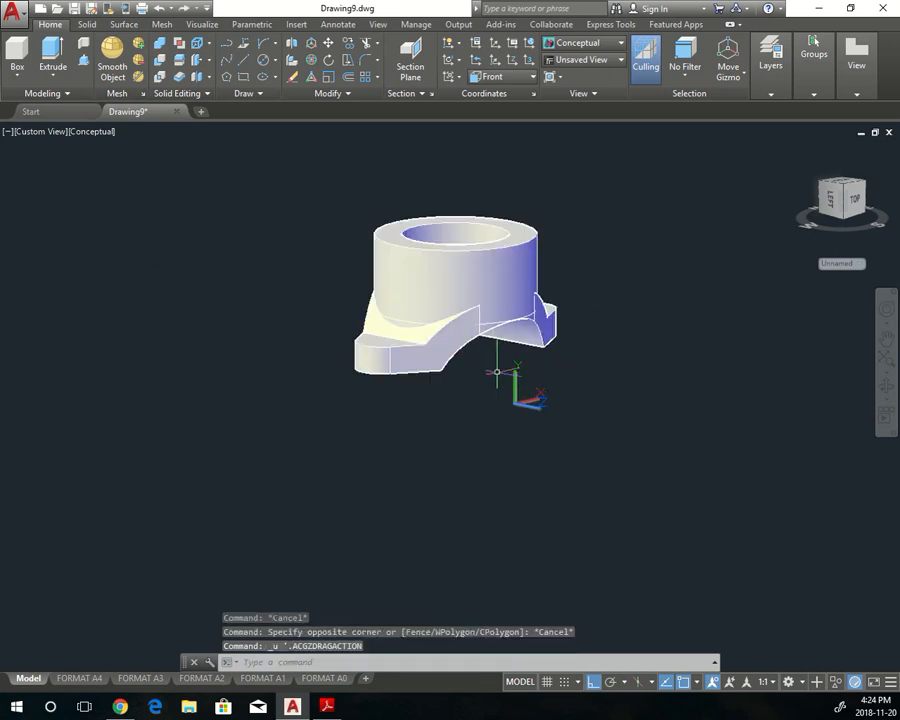
- Try to extrude the two bolt-hole circles on the underside of the flange
{"action": "middle_click_drag", "start_coordinate": [380, 455], "coordinate": [378, 349], "text": "shift"}
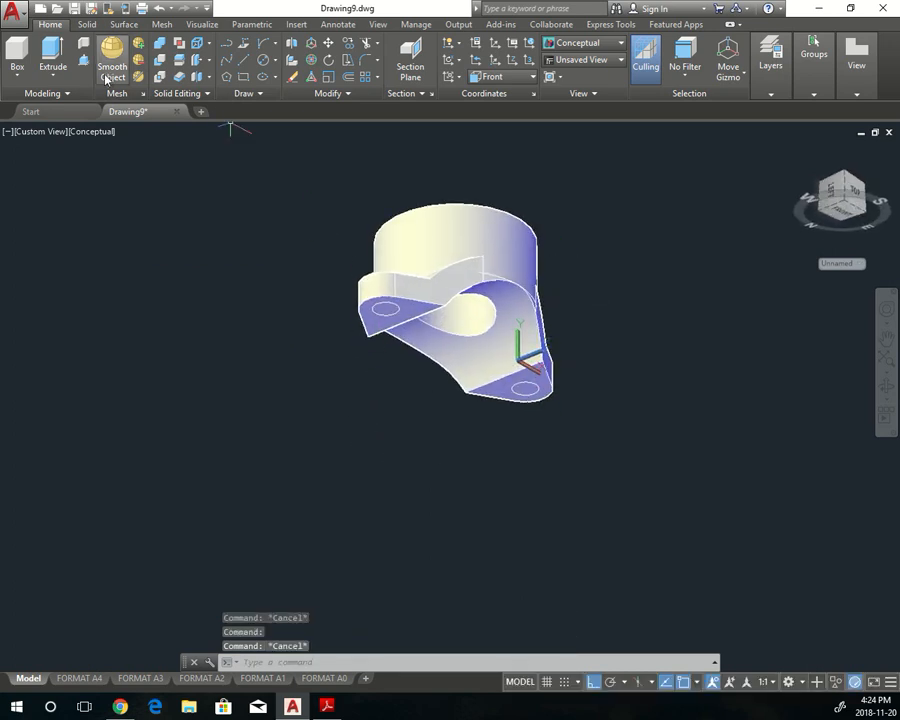
{"action": "type", "text": "ext"}
{"action": "key", "text": "Return"}
{"action": "scroll", "coordinate": [364, 323], "scroll_direction": "up", "scroll_amount": 3}
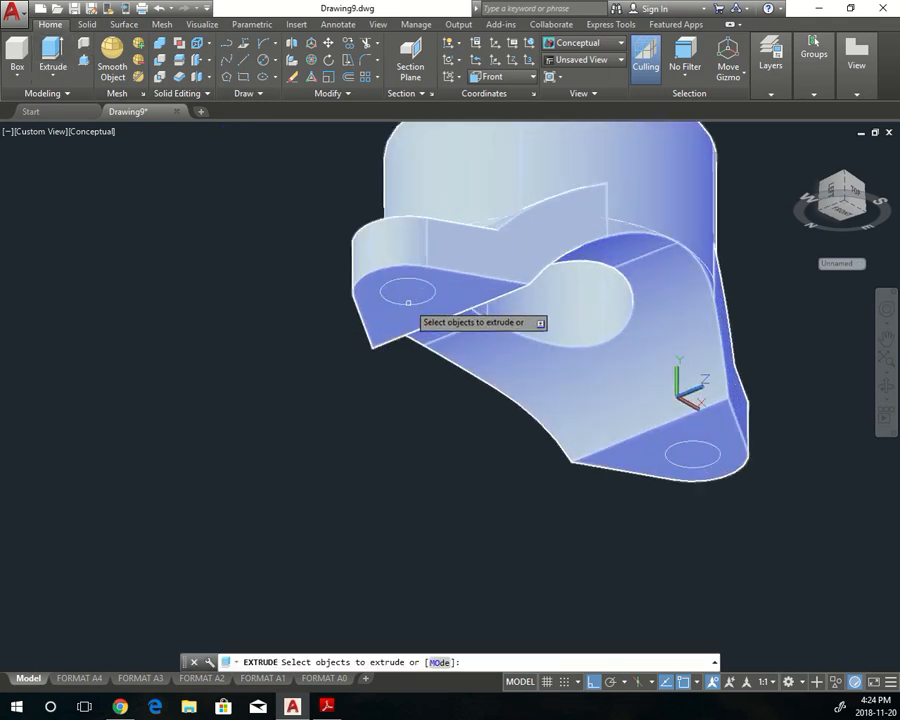
{"action": "left_click", "coordinate": [406, 305]}
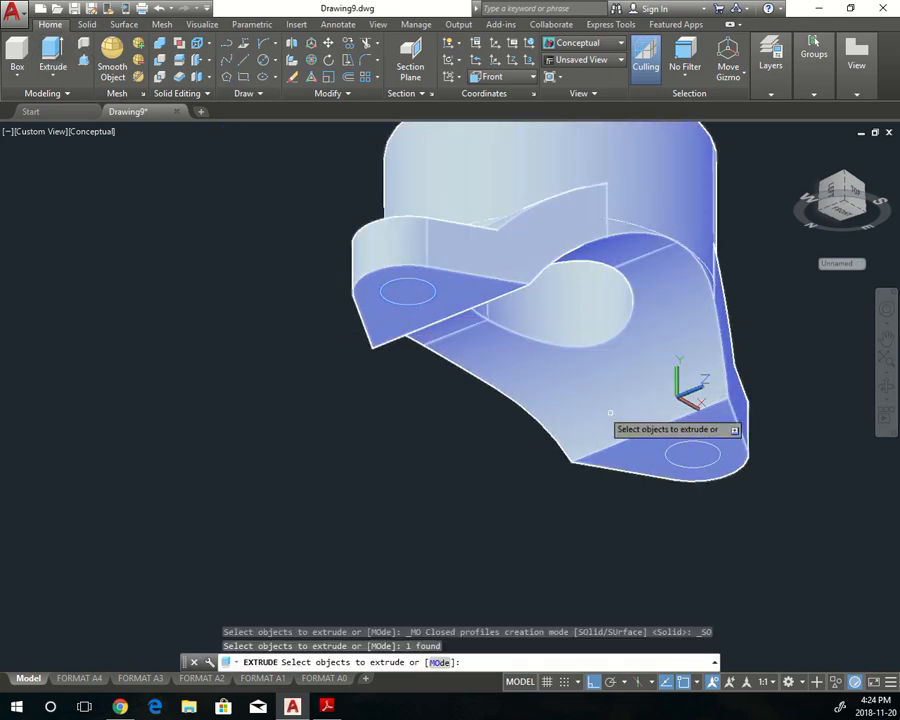
{"action": "left_click", "coordinate": [686, 467]}
{"action": "key", "text": "Return"}
{"action": "key", "text": "Escape"}
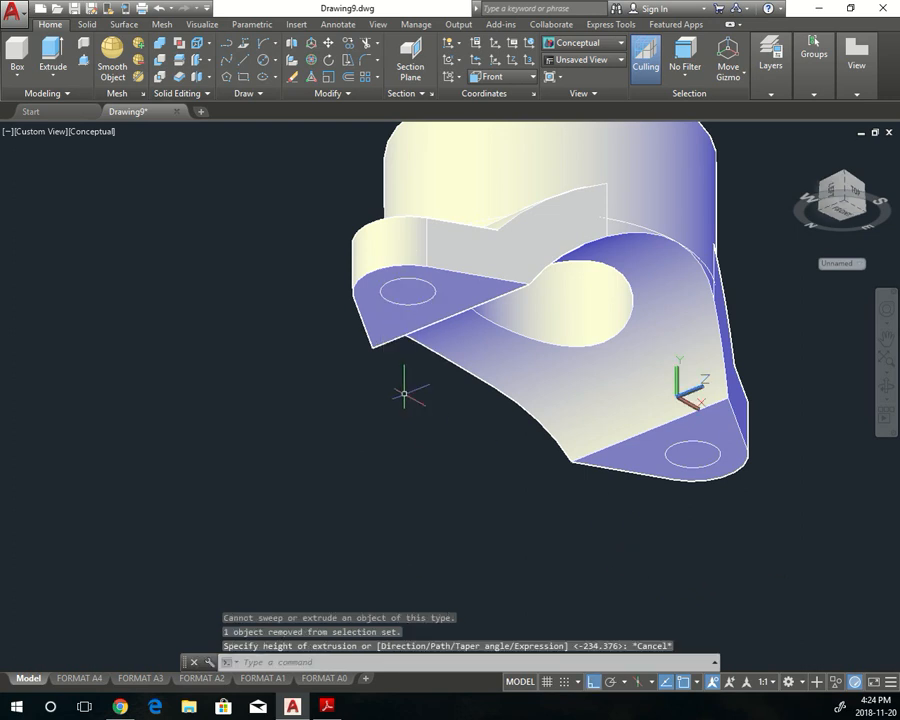
{"action": "left_click", "coordinate": [52, 55]}
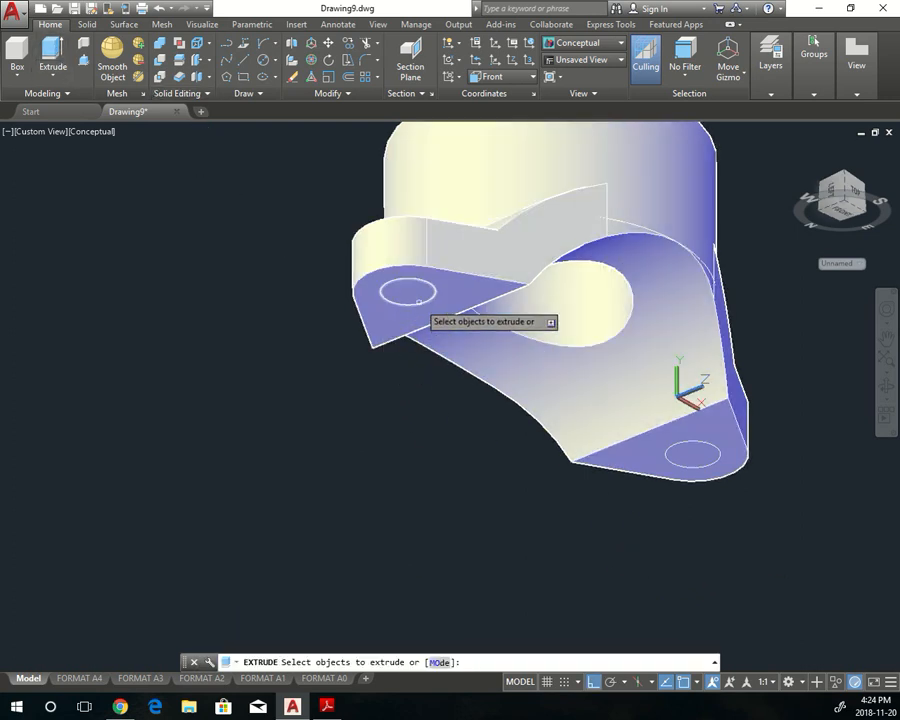
{"action": "left_click", "coordinate": [430, 322]}
{"action": "key", "text": "Escape"}
- Switch to the 2D Wireframe visual style and extrude both bolt-hole circles upwards through the flange
{"action": "left_click", "coordinate": [78, 135]}
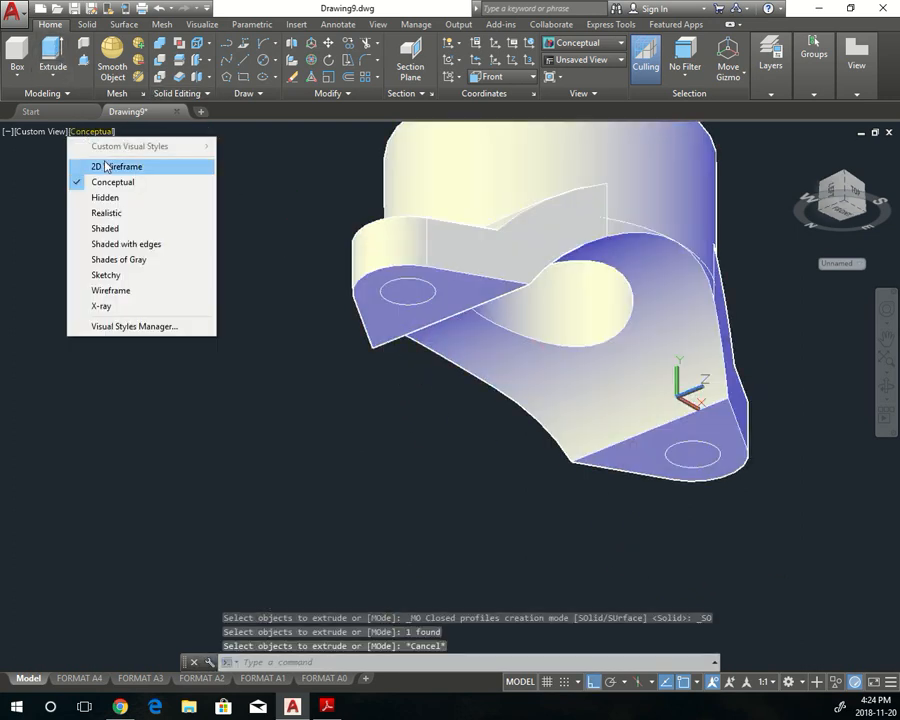
{"action": "left_click", "coordinate": [80, 165]}
{"action": "left_click", "coordinate": [52, 55]}
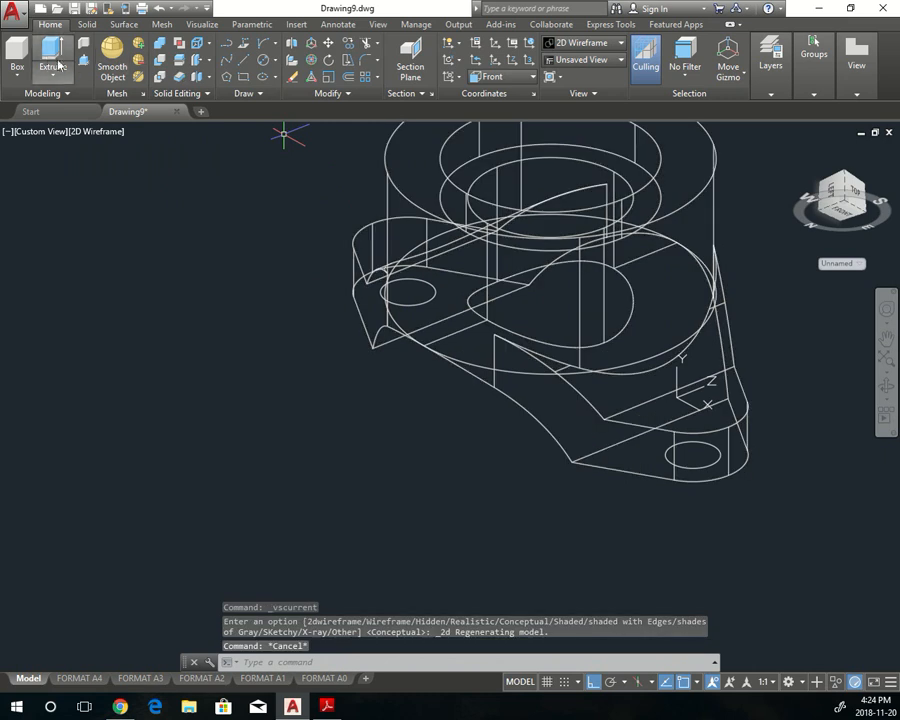
{"action": "left_click", "coordinate": [424, 286]}
{"action": "left_click", "coordinate": [712, 456]}
{"action": "key", "text": "Return"}
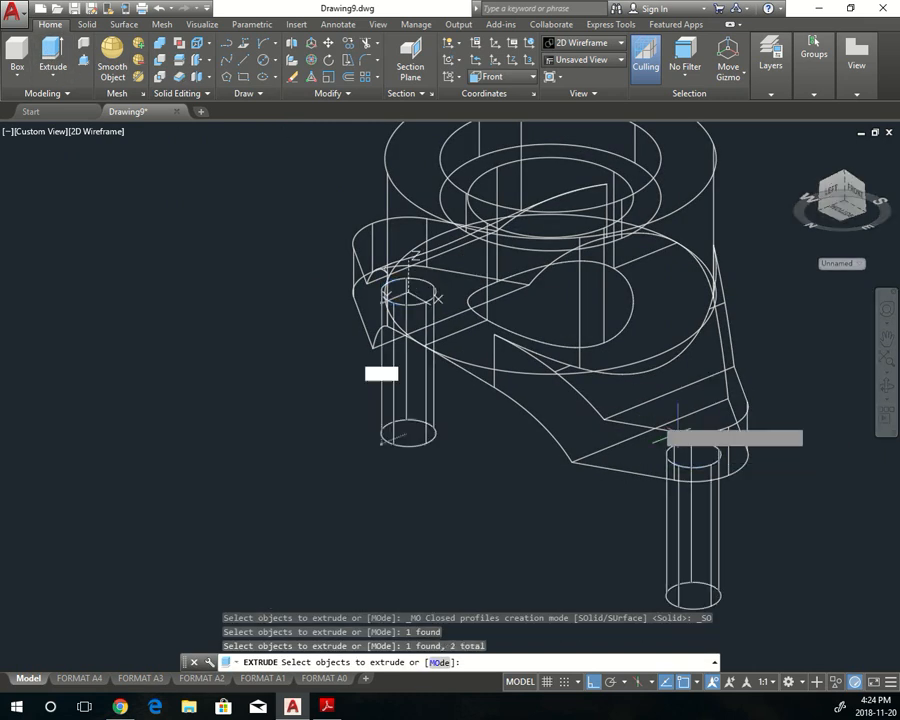
{"action": "key", "text": "Escape"}
{"action": "key", "text": "Escape"}
- Return the viewport to the Conceptual visual style with both bolt-hole cylinders in view
{"action": "left_click", "coordinate": [108, 132]}
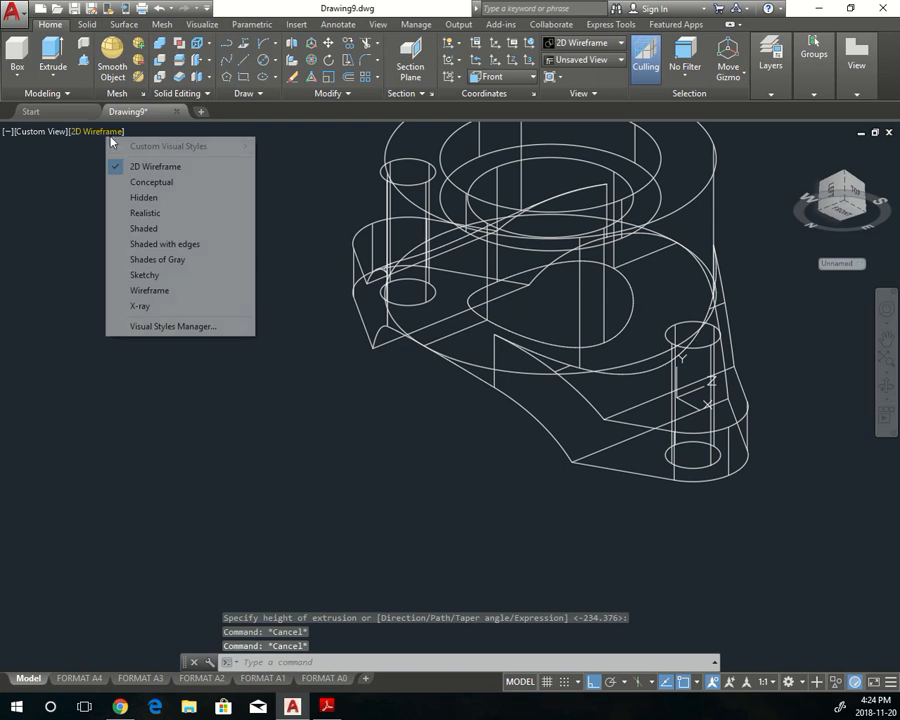
{"action": "left_click", "coordinate": [158, 188]}
{"action": "mouse_move", "coordinate": [442, 412]}
{"action": "middle_mouse_down", "text": "shift"}
{"action": "mouse_move", "coordinate": [432, 456]}
{"action": "mouse_move", "coordinate": [644, 451]}
{"action": "middle_mouse_up", "text": "shift"}
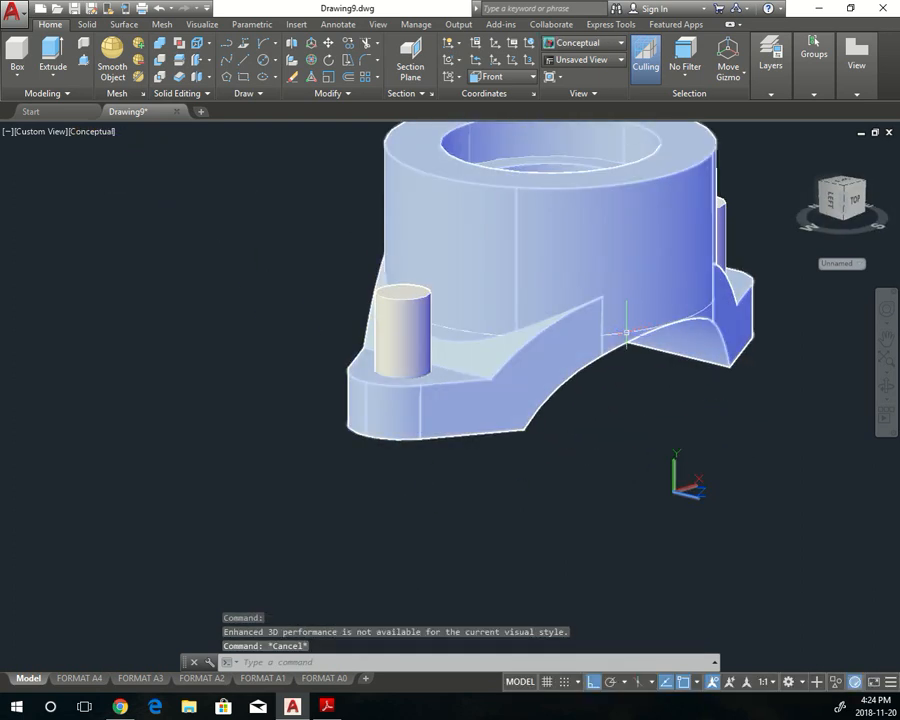
{"action": "key", "text": "Escape"}
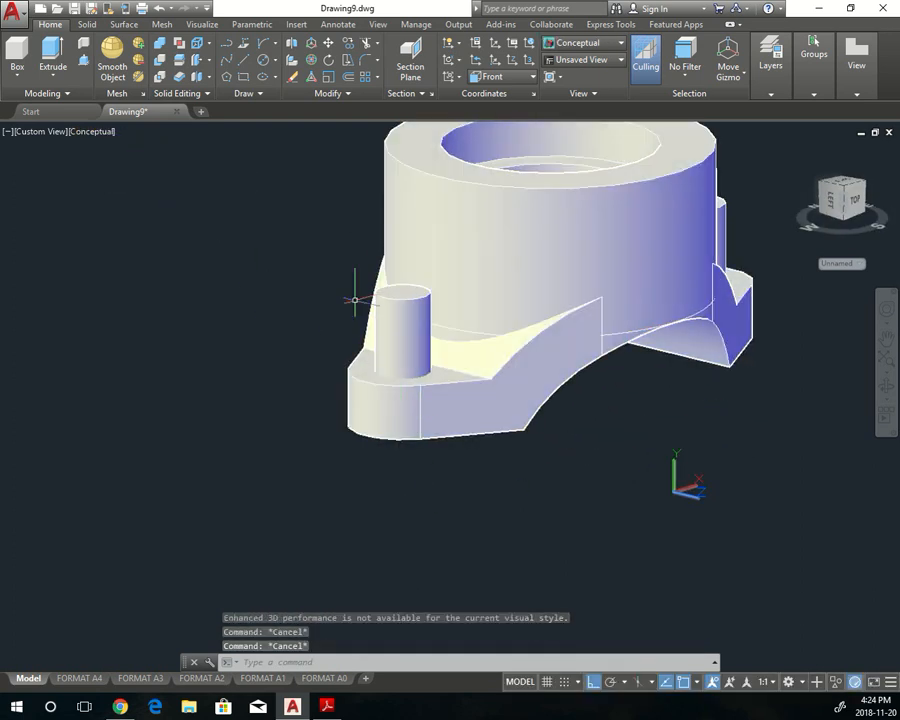
- Subtract the two bolt-hole cylinders from the combined flange and boss solid
{"action": "left_click", "coordinate": [158, 63]}
{"action": "left_click", "coordinate": [482, 412]}
{"action": "key", "text": "Return"}
{"action": "left_click", "coordinate": [401, 318]}
{"action": "middle_click_drag", "start_coordinate": [635, 321], "coordinate": [600, 310], "text": "shift"}
{"action": "left_click", "coordinate": [757, 311]}
{"action": "key", "text": "Return"}
{"action": "key", "text": "Escape"}
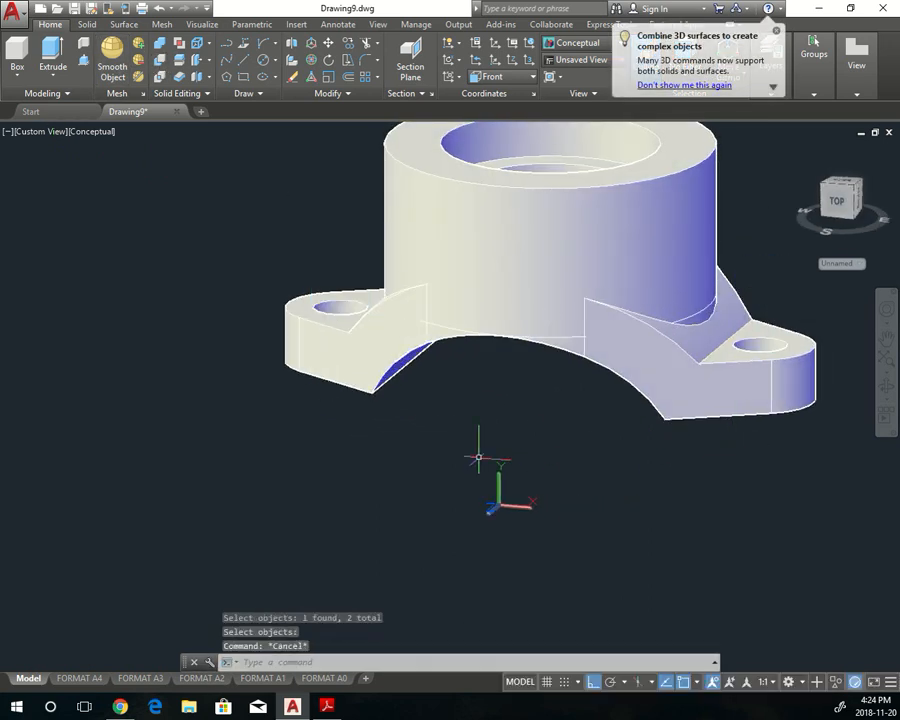
- Delete the leftover construction geometry beside the finished solid
{"action": "scroll", "coordinate": [478, 457], "scroll_direction": "down", "scroll_amount": 4}
{"action": "left_click", "coordinate": [490, 380]}
{"action": "left_click", "coordinate": [510, 372]}
{"action": "left_click", "coordinate": [300, 370]}
{"action": "key", "text": "Escape"}
{"action": "left_click", "coordinate": [522, 412]}
{"action": "key", "text": "Delete"}
{"action": "key", "text": "Escape"}
{"action": "key", "text": "Escape"}
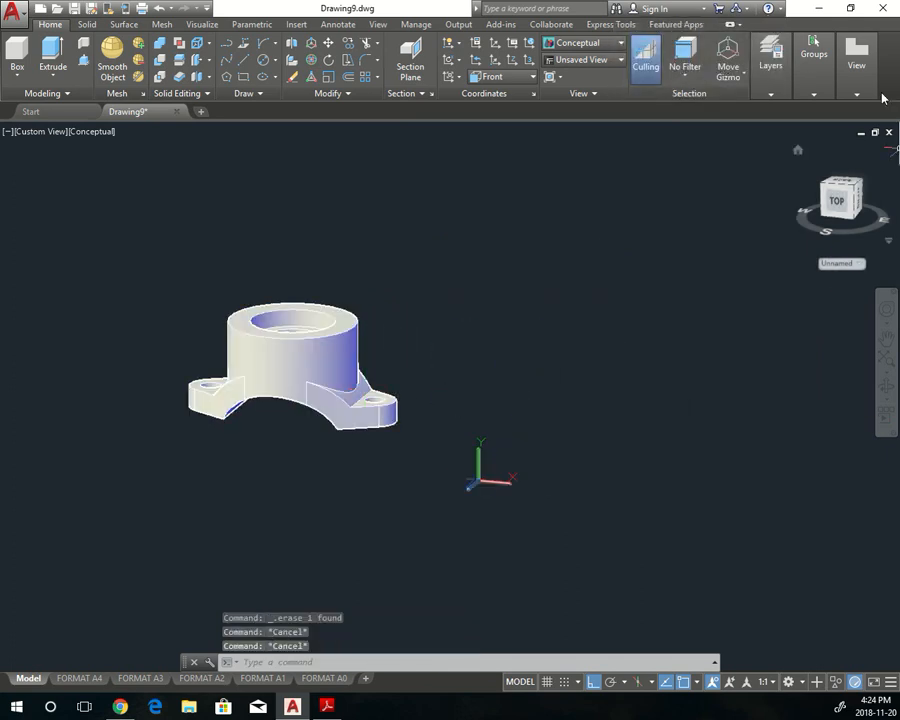
- Show the part from the home view and switch the viewport to parallel projection
{"action": "left_click", "coordinate": [797, 150]}
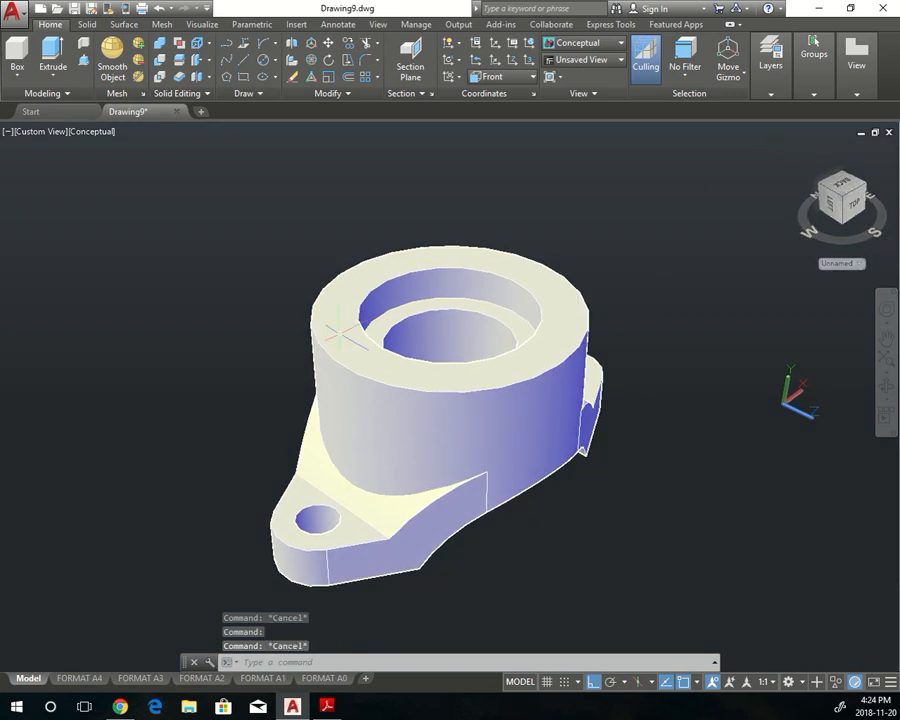
{"action": "left_click", "coordinate": [42, 131]}
{"action": "left_click", "coordinate": [115, 345]}
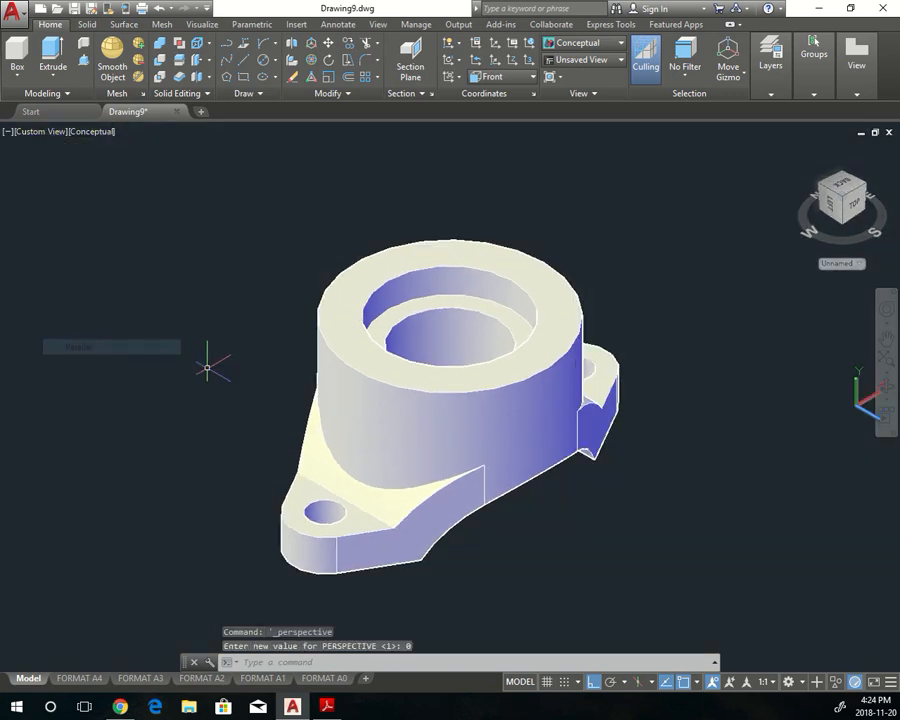
{"action": "middle_click_drag", "start_coordinate": [596, 545], "coordinate": [376, 502], "text": "shift"}
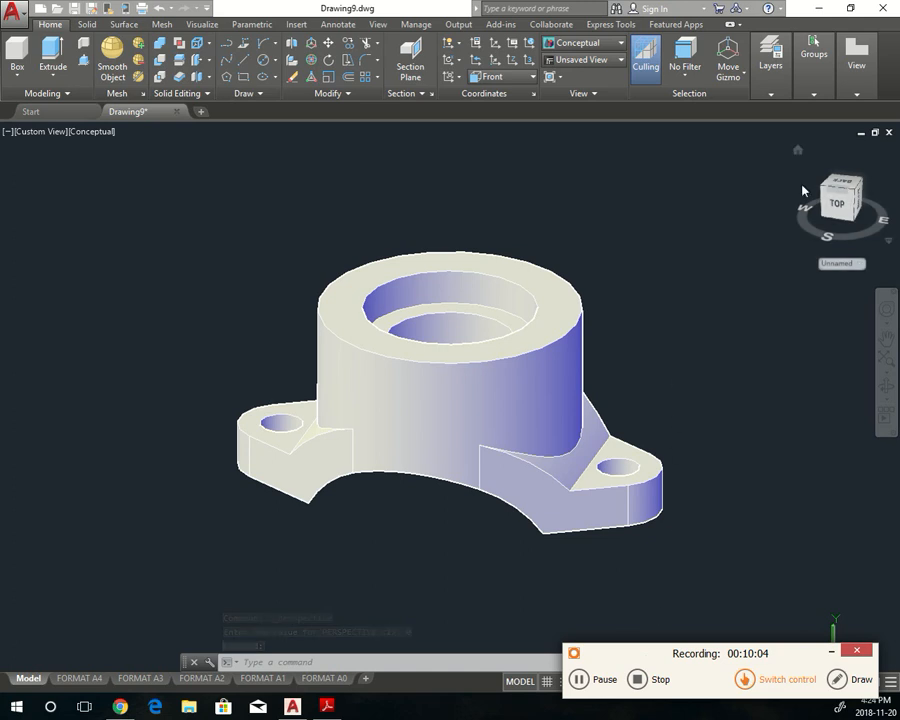
- Switch to the Top view and copy the solid about 310 units along the positive X axis from its bore centre
{"action": "left_click", "coordinate": [33, 133]}
{"action": "left_click", "coordinate": [52, 165]}
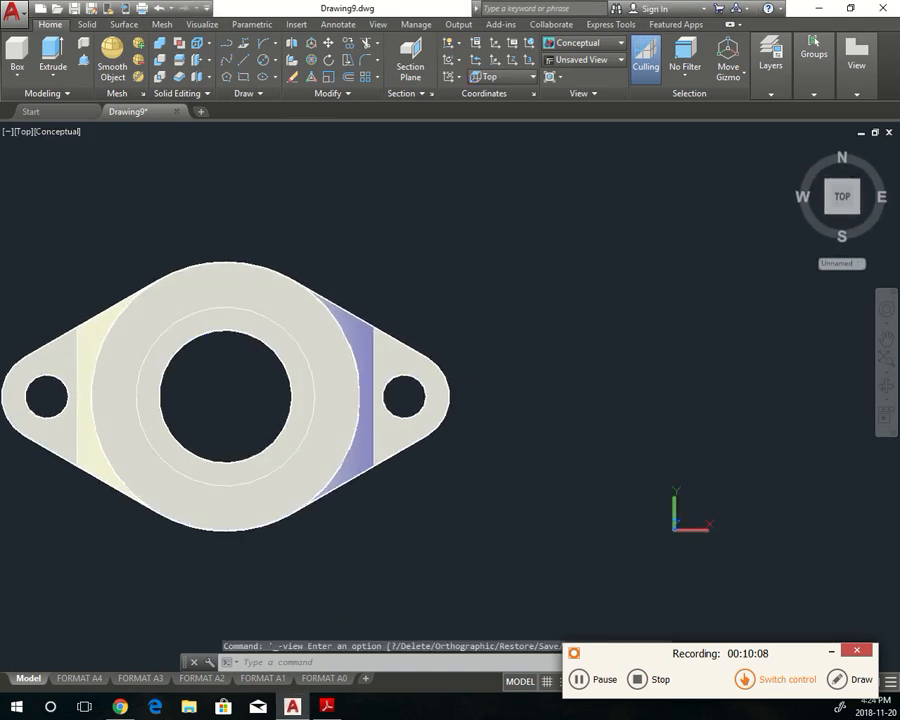
{"action": "key", "text": "Escape"}
{"action": "key", "text": "Escape"}
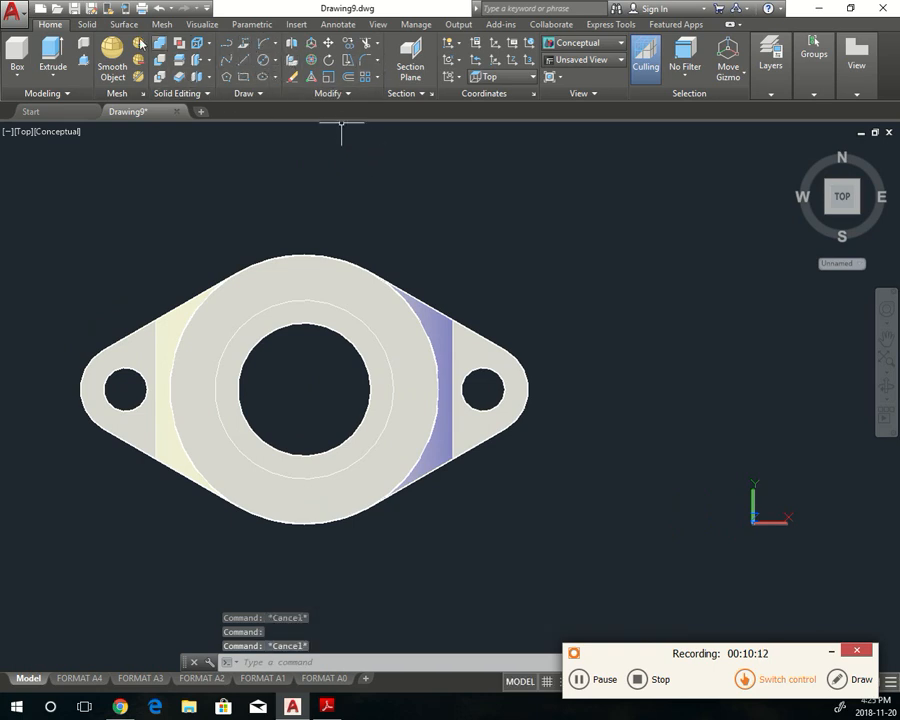
{"action": "left_click", "coordinate": [296, 297]}
{"action": "key", "text": "Return"}
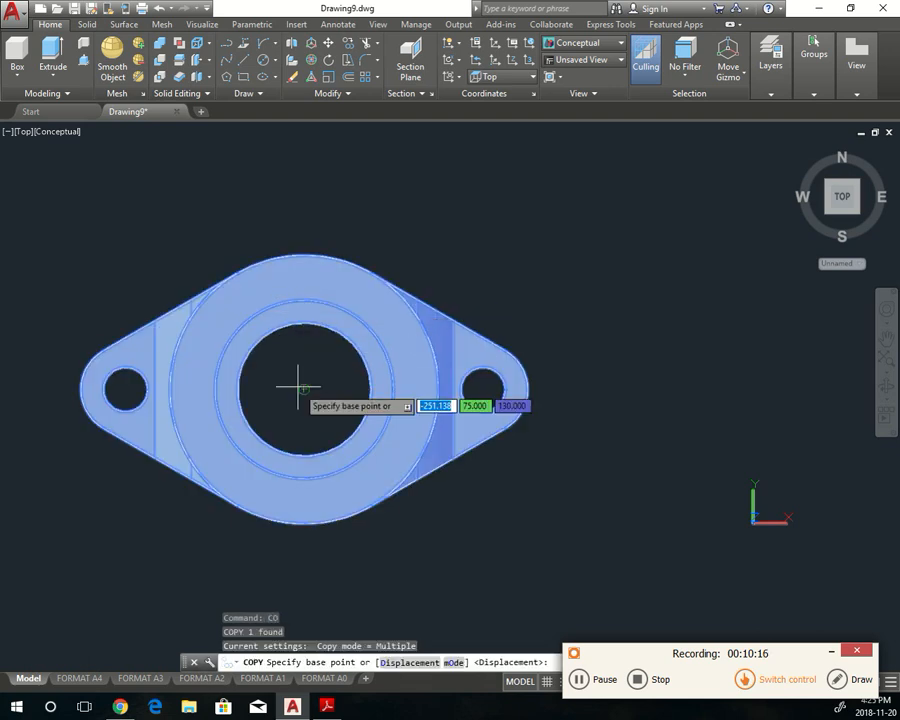
{"action": "left_click", "coordinate": [304, 389]}
{"action": "middle_click_drag", "start_coordinate": [563, 417], "coordinate": [246, 428]}
{"action": "middle_click_drag", "start_coordinate": [367, 437], "coordinate": [536, 420]}
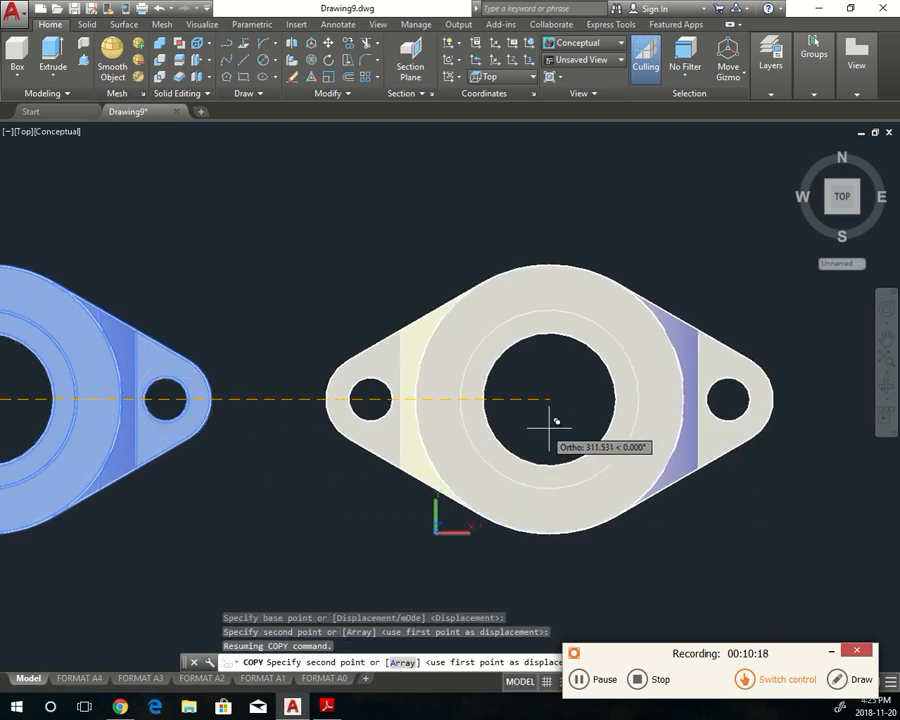
{"action": "left_click", "coordinate": [536, 420]}
{"action": "key", "text": "Escape"}
{"action": "key", "text": "Escape"}
{"action": "key", "text": "Escape"}
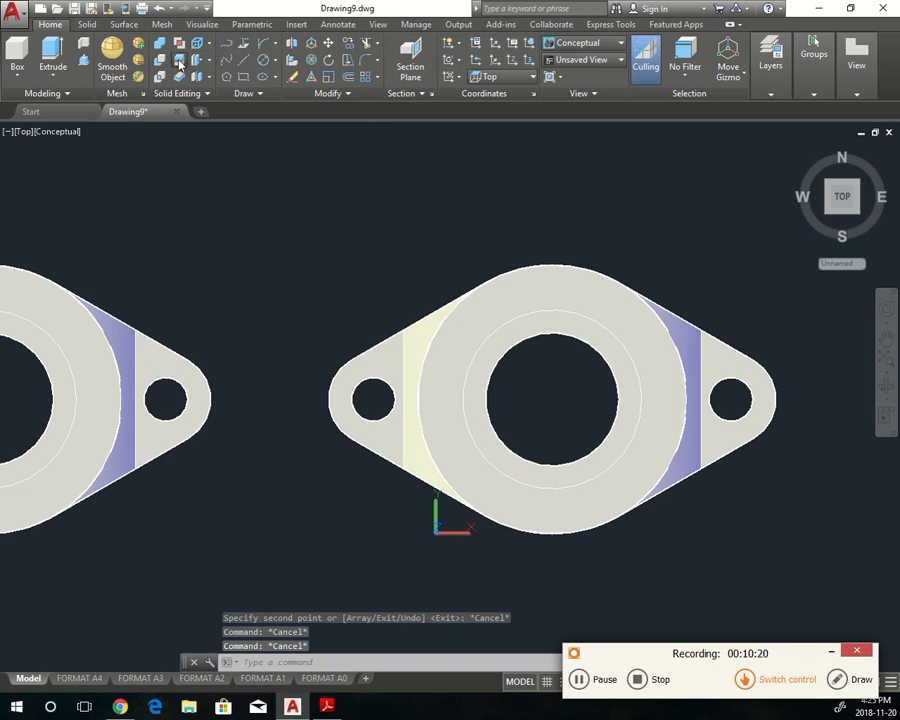
- Slice the copied solid along the X-direction centreline through both bolt holes, keeping both sides
{"action": "left_click", "coordinate": [180, 62]}
{"action": "left_click", "coordinate": [345, 385]}
{"action": "key", "text": "Return"}
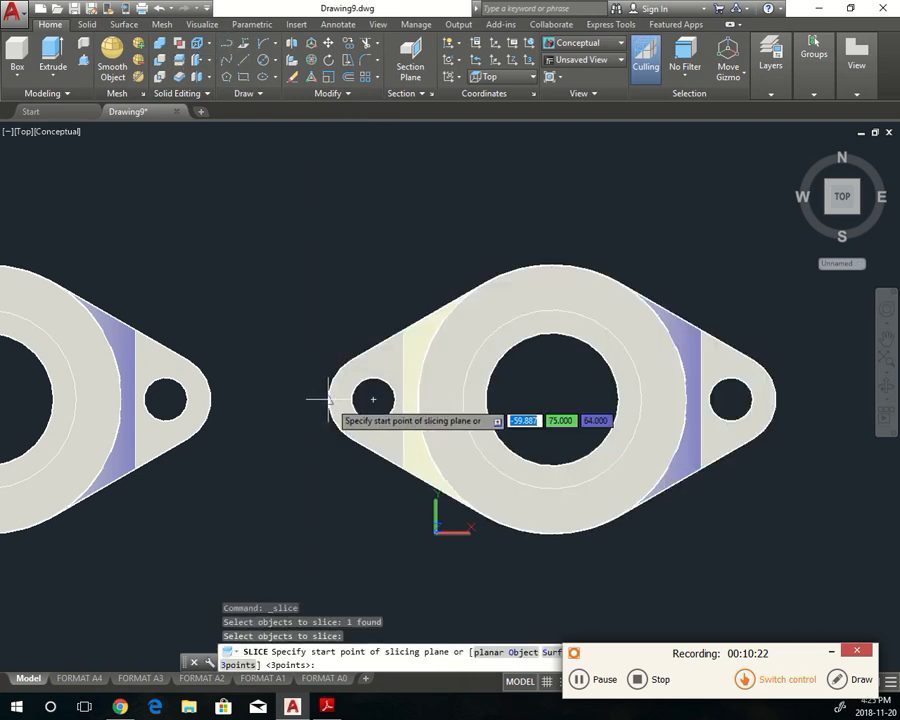
{"action": "left_click", "coordinate": [372, 399]}
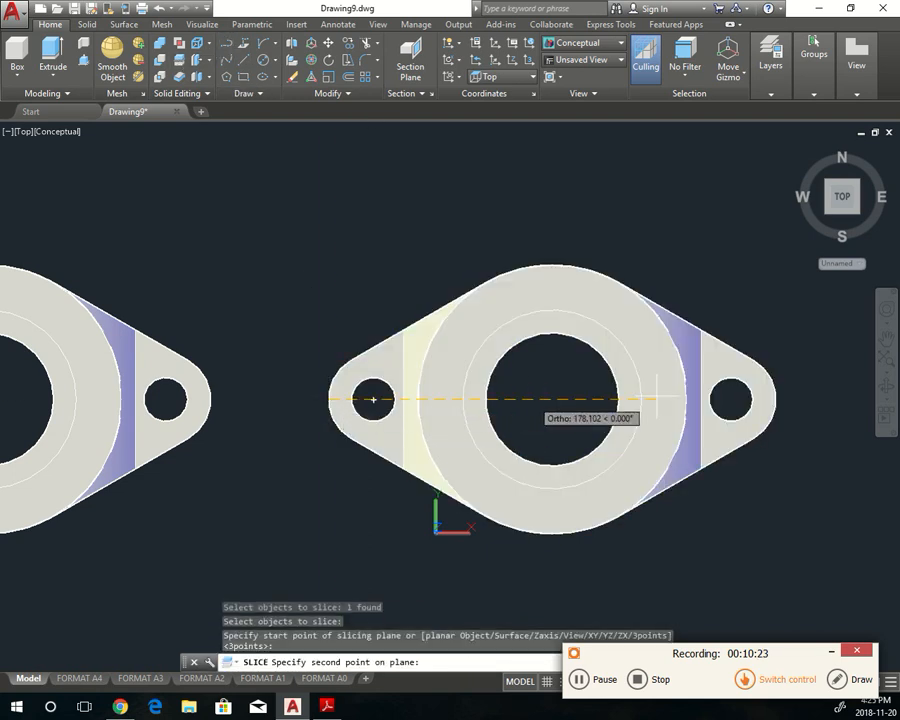
{"action": "left_click", "coordinate": [772, 399]}
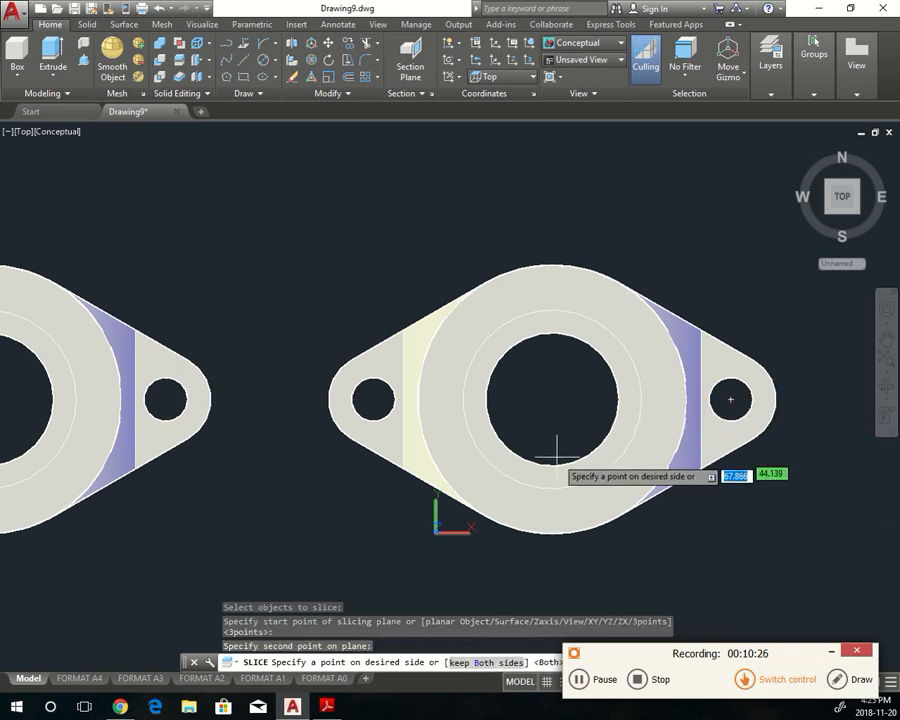
{"action": "left_click", "coordinate": [555, 497]}
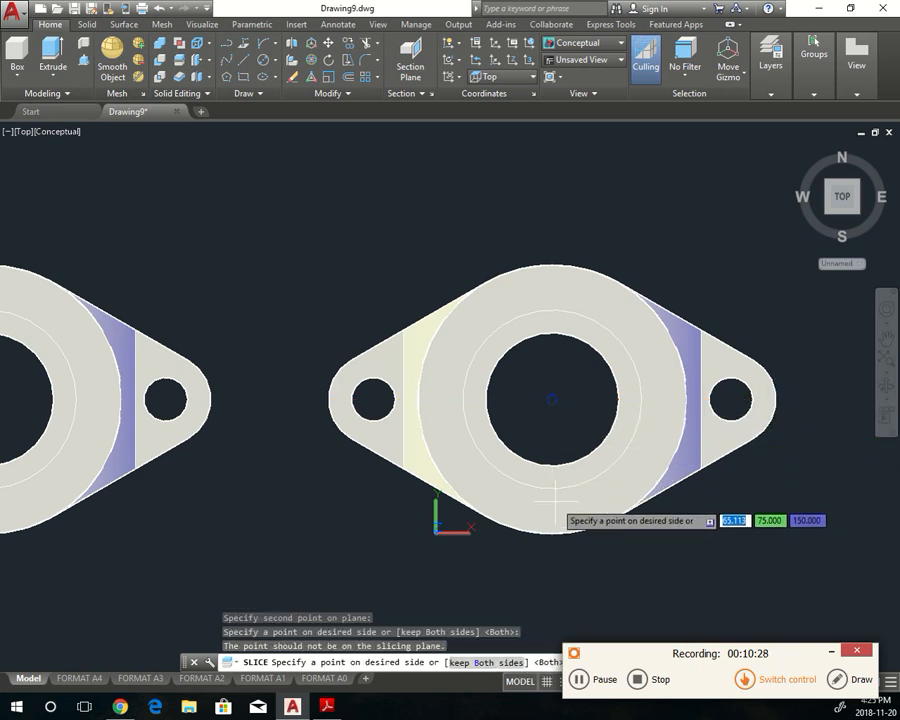
{"action": "key", "text": "Return"}
- Delete the front half of the sliced copy to leave a half section
{"action": "left_click", "coordinate": [521, 500]}
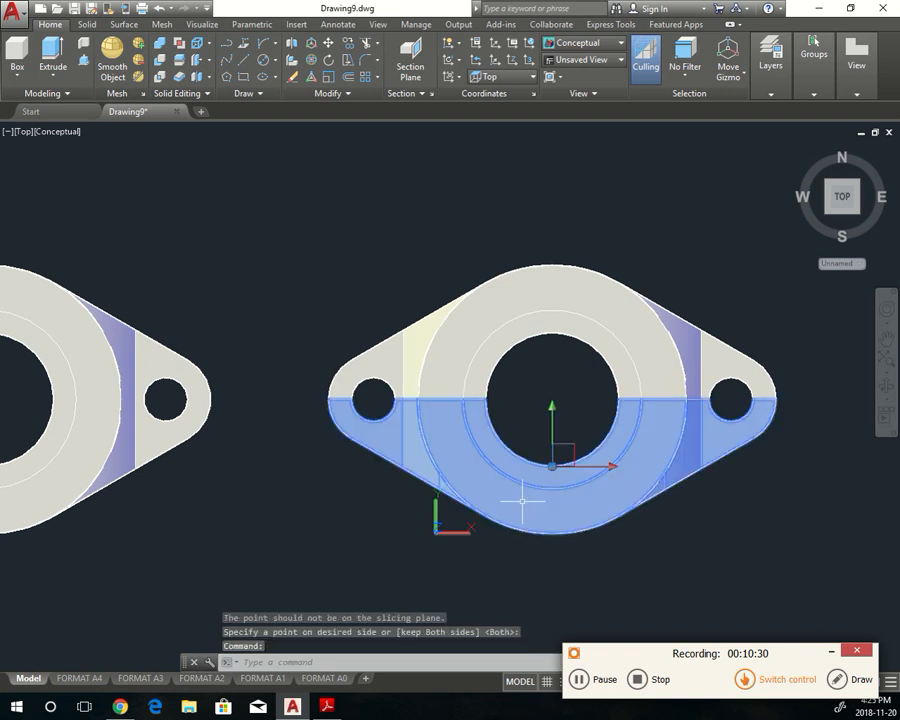
{"action": "key", "text": "Delete"}
{"action": "key", "text": "Escape"}
{"action": "key", "text": "Escape"}
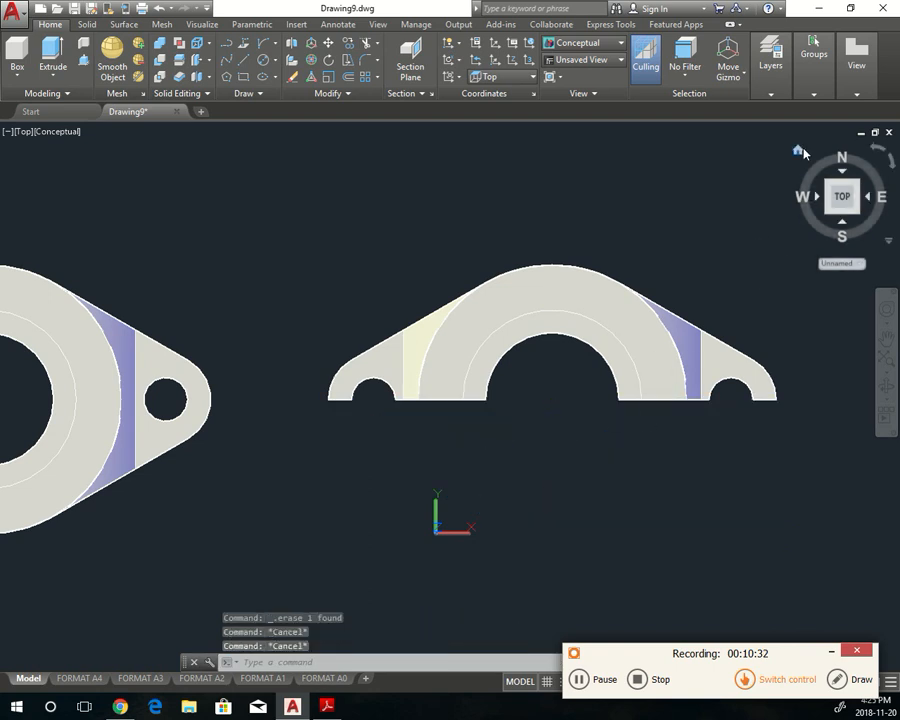
- Display the full part and its half section in a 3D view with the Shaded with edges visual style
{"action": "left_click", "coordinate": [799, 150]}
{"action": "middle_click_drag", "start_coordinate": [572, 394], "coordinate": [421, 366], "text": "shift"}
{"action": "left_click", "coordinate": [90, 133]}
{"action": "left_click", "coordinate": [110, 163]}
{"action": "left_click", "coordinate": [92, 135]}
{"action": "left_click", "coordinate": [155, 243]}
{"action": "scroll", "coordinate": [708, 480], "scroll_direction": "up", "scroll_amount": 4}
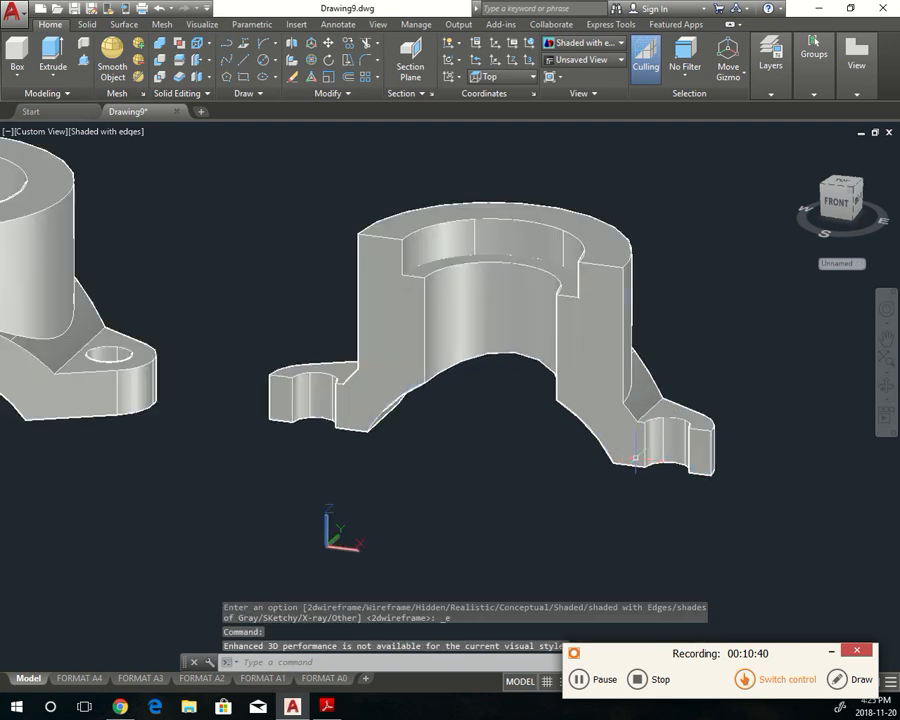
{"action": "scroll", "coordinate": [500, 480], "scroll_direction": "down", "scroll_amount": 4}
{"action": "middle_click_drag", "start_coordinate": [440, 490], "coordinate": [135, 565], "text": "shift"}
{"action": "key", "text": "Escape"}
{"action": "left_click", "coordinate": [797, 150]}
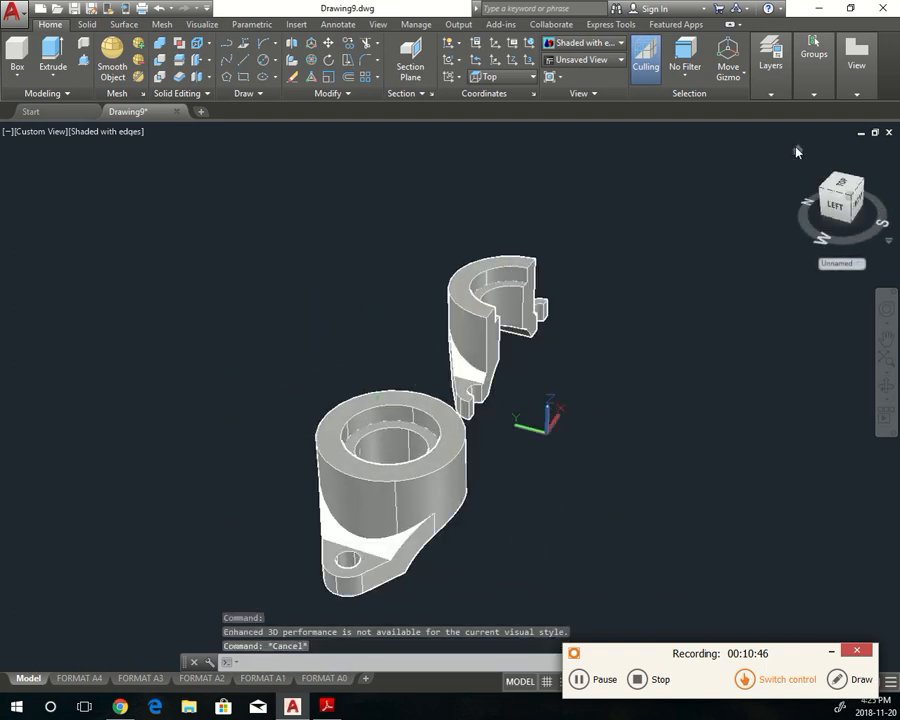